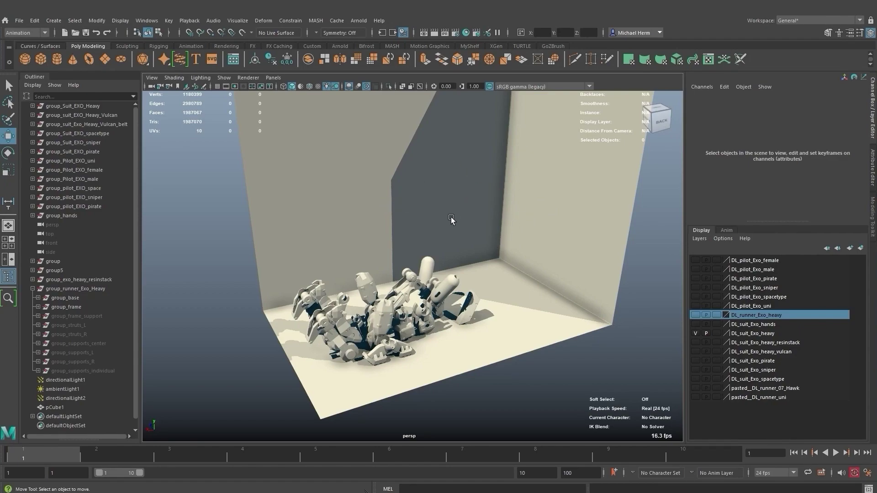
Examine the heavy exo suit parts on the box floor, picking the box and one suit part
left_click_drag(502, 253, 441, 250, "alt")
mouse_move(441, 250)
right_mouse_down("alt")
mouse_move(489, 299)
mouse_move(457, 250)
right_mouse_up("alt")
middle_click_drag(457, 251, 454, 190, "alt")
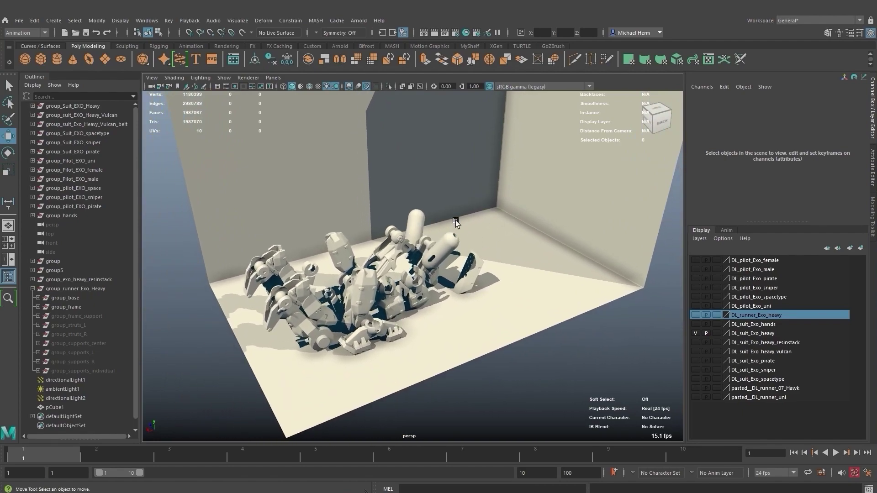
left_click_drag(483, 240, 504, 251, "alt")
right_click_drag(504, 251, 448, 213, "alt")
left_click_drag(486, 246, 481, 251, "alt")
left_click(496, 261)
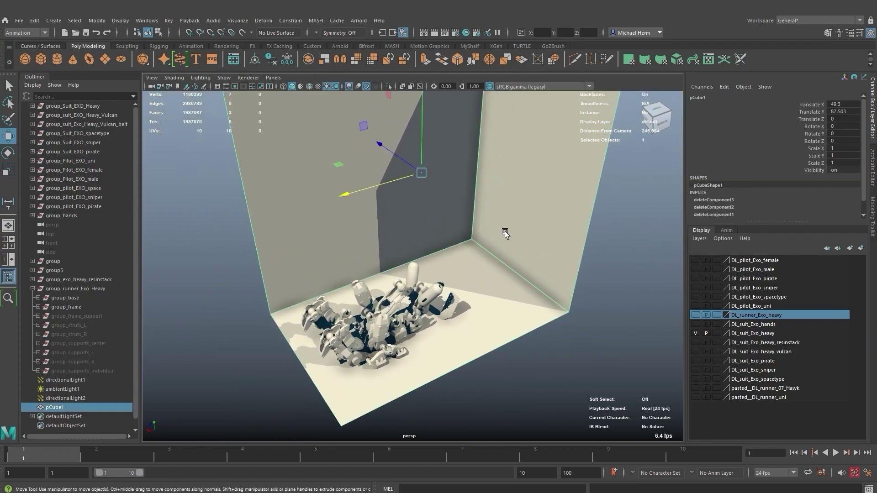
middle_click_drag(505, 231, 492, 253, "alt")
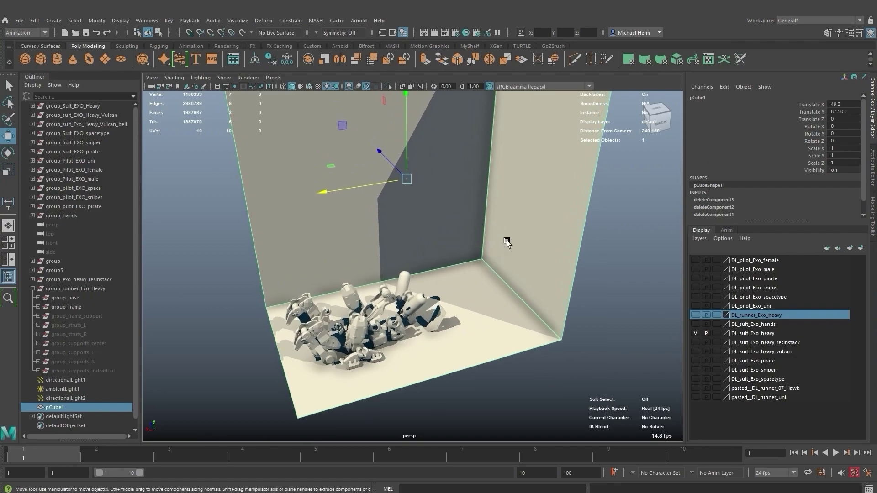
mouse_move(495, 234)
left_mouse_down("alt")
mouse_move(486, 234)
mouse_move(504, 232)
left_mouse_up("alt")
middle_click_drag(476, 251, 486, 215, "alt")
scroll(440, 272, "up", 6)
left_click_drag(471, 284, 439, 298, "alt")
left_click(439, 299)
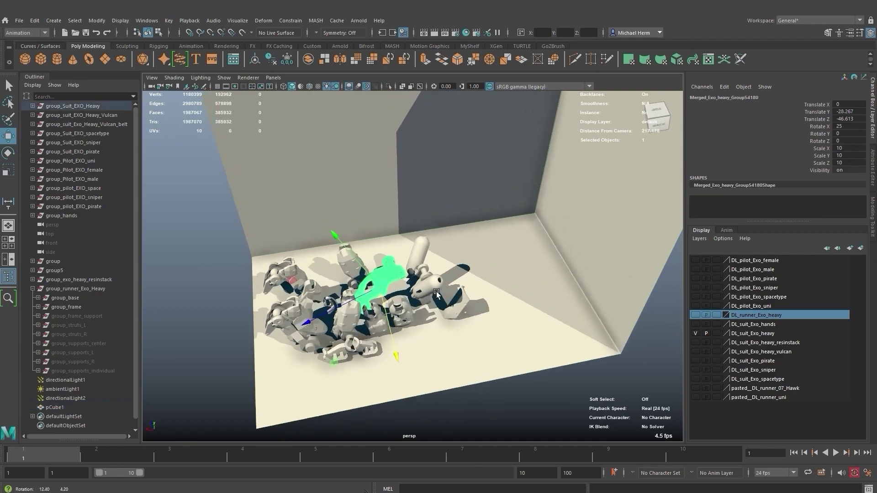
mouse_move(439, 300)
right_mouse_down("alt")
mouse_move(478, 311)
mouse_move(452, 303)
right_mouse_up("alt")
left_click(173, 376)
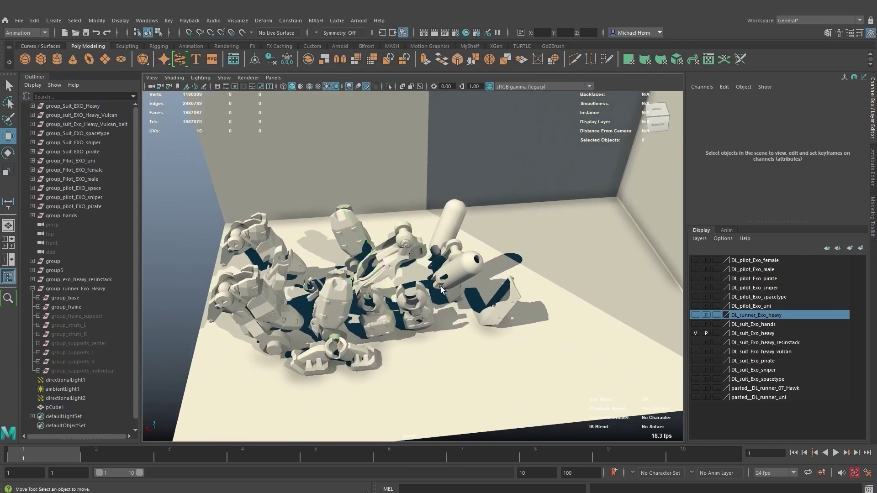
Study the arrangement of the heavy exo suit parts inside the box from high, low and close viewpoints
right_click_drag(459, 273, 476, 251, "alt")
left_click_drag(476, 251, 462, 231, "alt")
right_click_drag(467, 275, 487, 297, "alt")
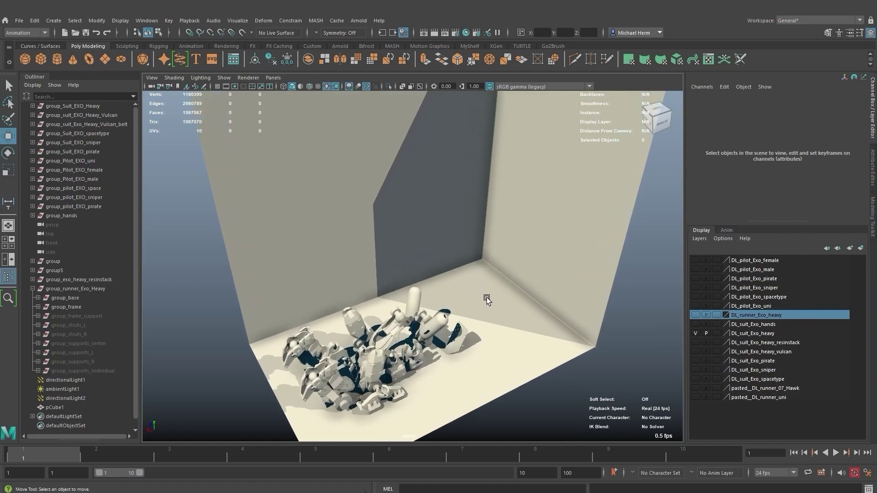
middle_click_drag(487, 298, 477, 229, "alt")
right_click_drag(477, 229, 495, 263, "alt")
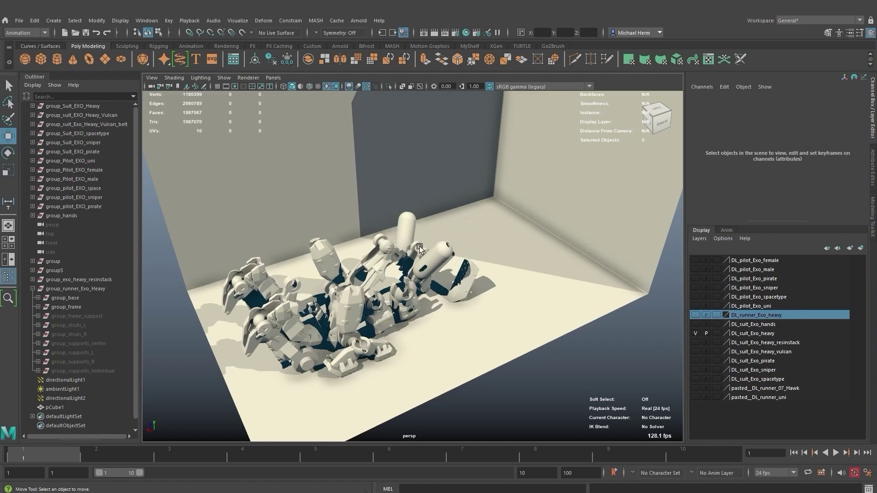
left_click_drag(493, 205, 453, 231, "alt")
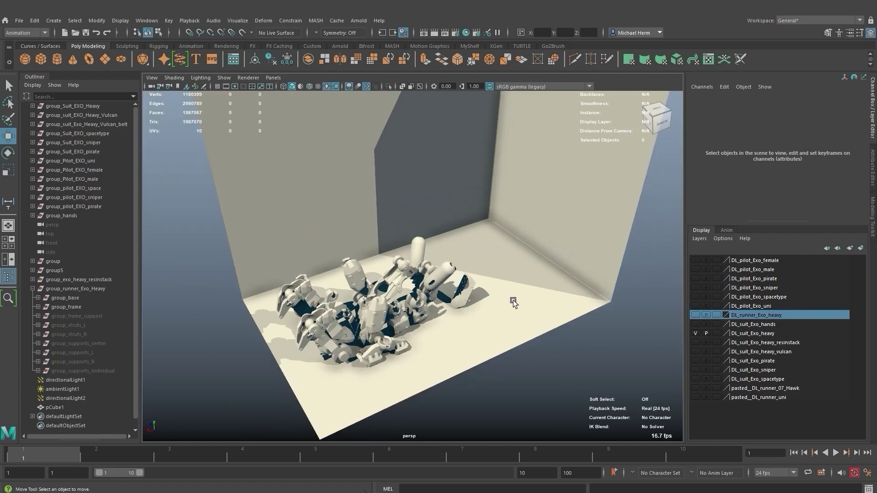
left_click_drag(557, 258, 517, 271, "alt")
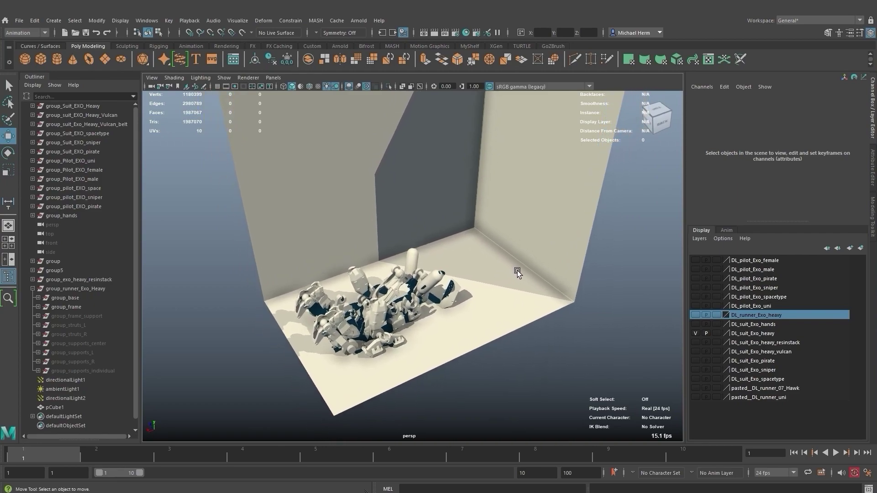
left_click_drag(545, 194, 487, 199, "alt")
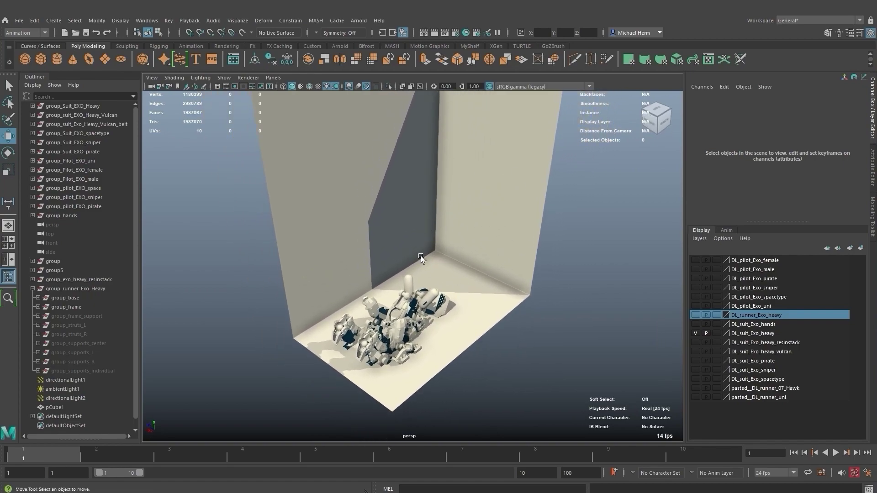
left_click_drag(494, 278, 457, 264, "alt")
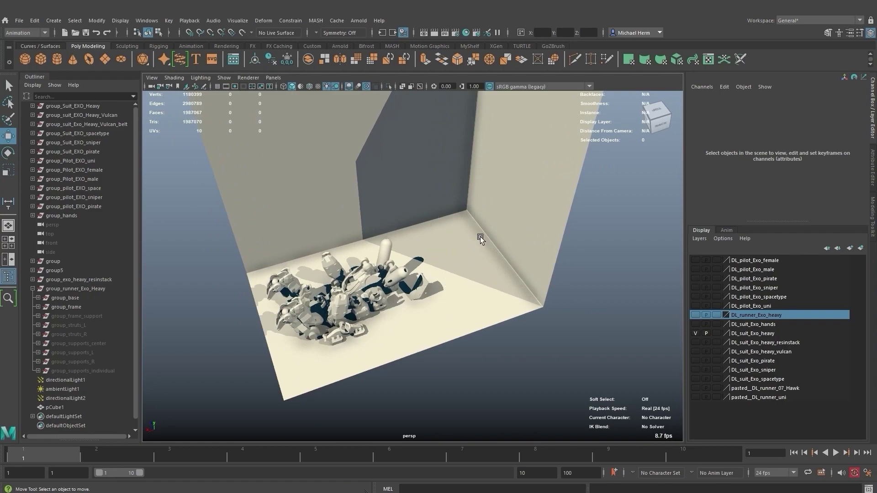
mouse_move(491, 261)
left_mouse_down("alt")
mouse_move(473, 276)
mouse_move(484, 246)
mouse_move(497, 268)
left_mouse_up("alt")
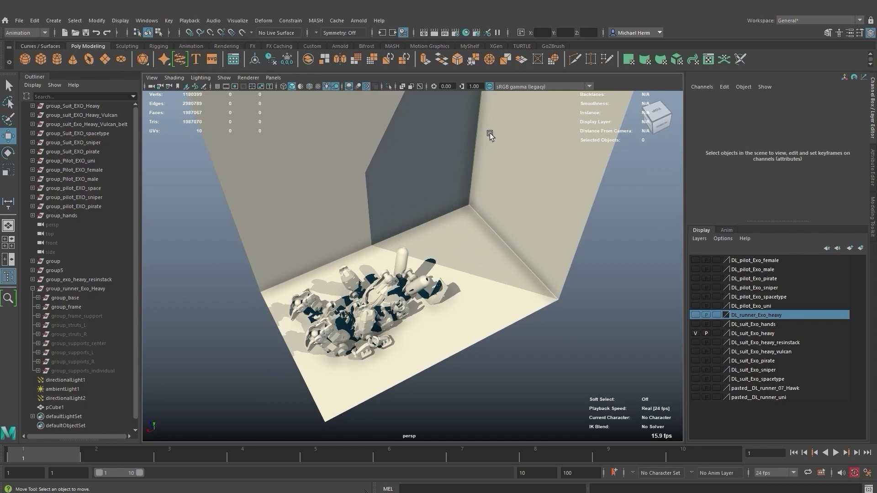
left_click_drag(542, 238, 450, 319, "alt")
middle_click_drag(451, 320, 406, 251, "alt")
right_click_drag(406, 251, 455, 279, "alt")
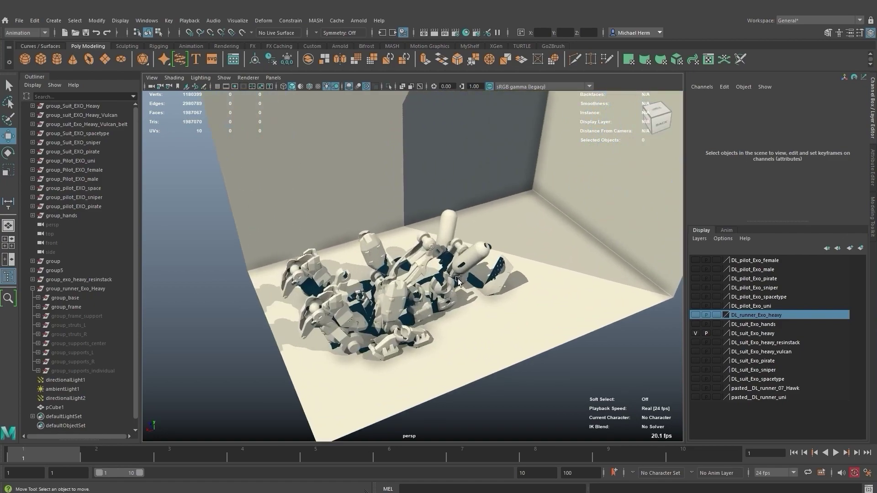
middle_click_drag(455, 280, 456, 226, "alt")
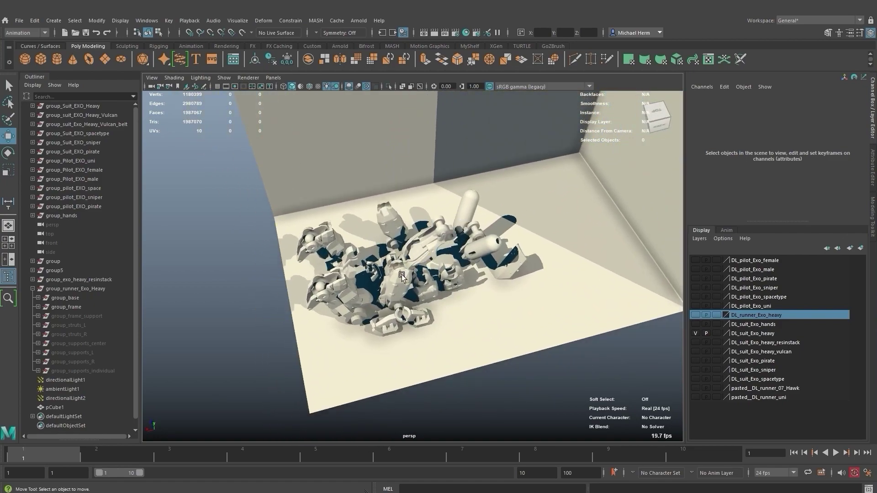
left_click_drag(503, 252, 424, 247, "alt")
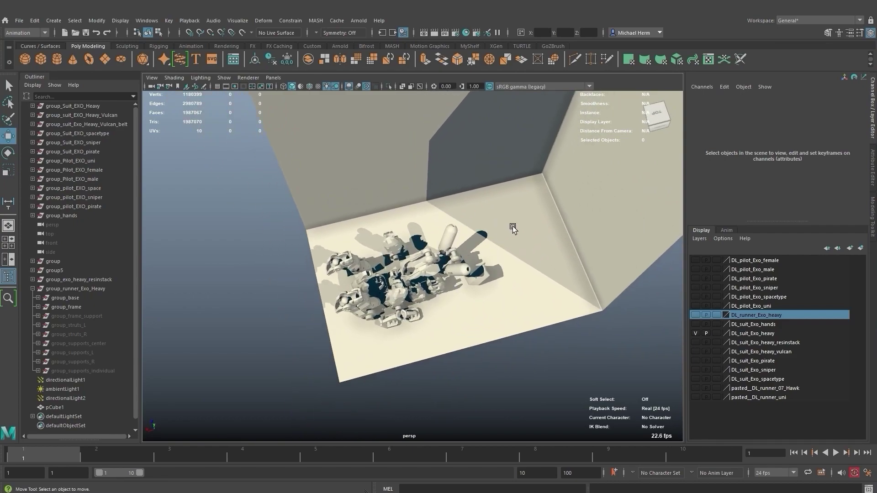
left_click_drag(511, 226, 456, 239, "alt")
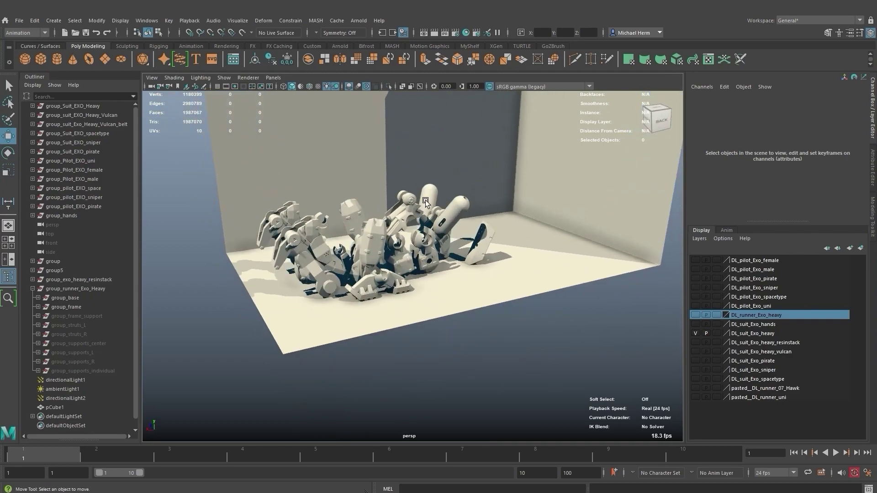
left_click_drag(423, 191, 434, 240, "alt")
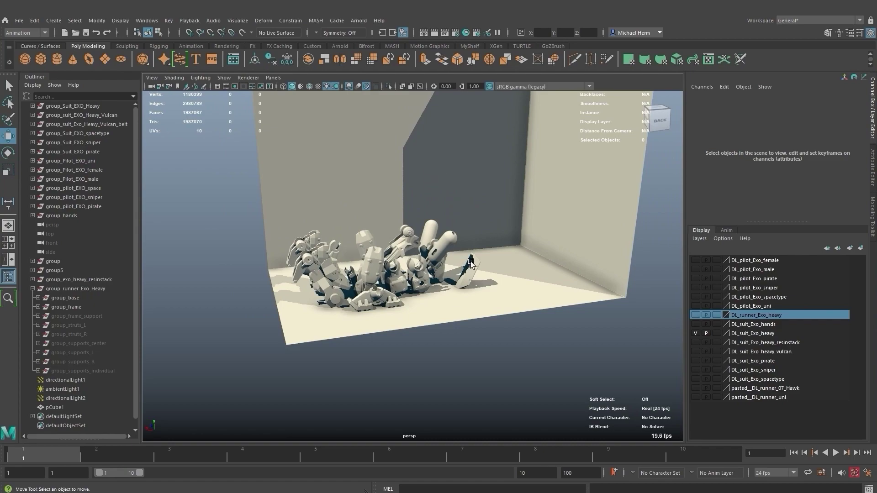
left_click_drag(483, 273, 473, 109, "alt")
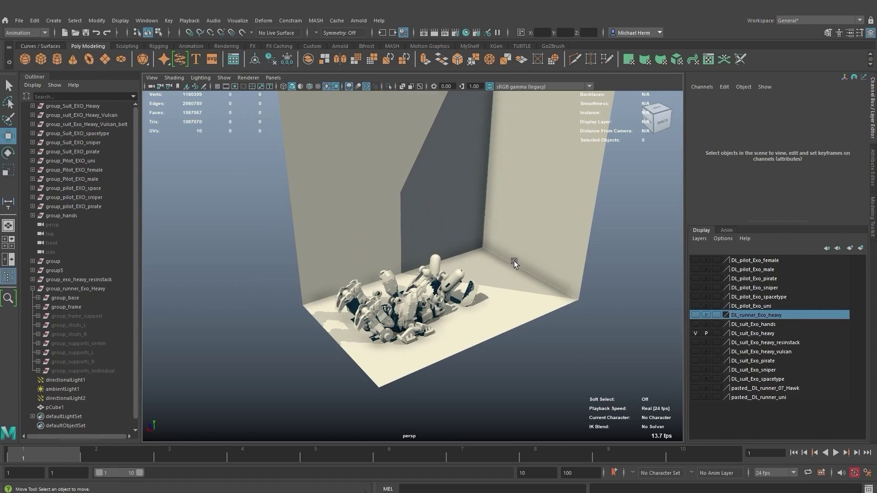
left_click_drag(514, 260, 459, 276, "alt")
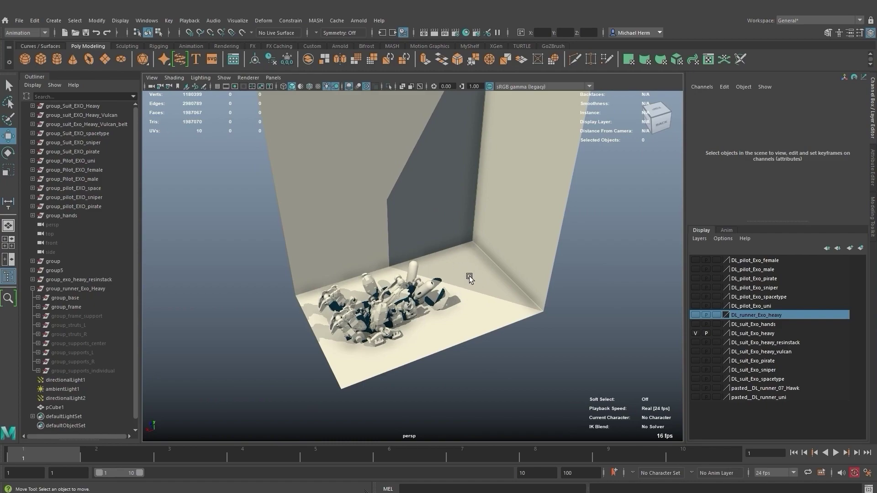
right_click_drag(470, 278, 504, 307, "alt")
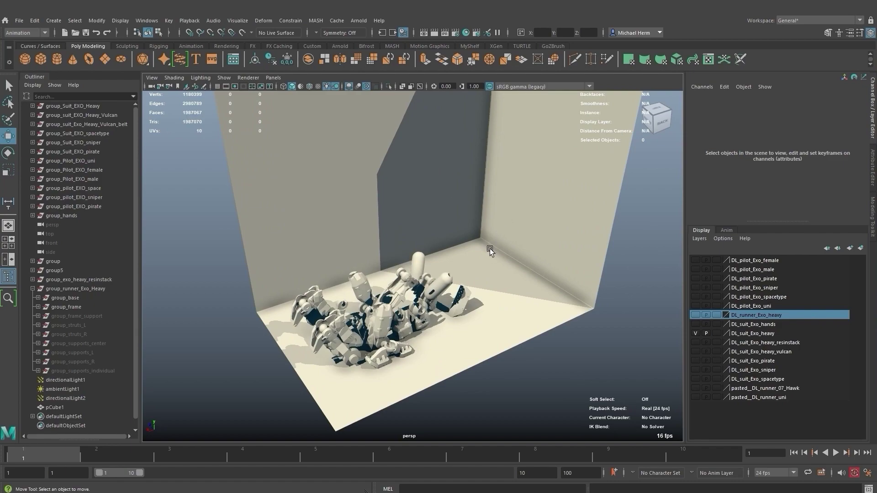
right_click_drag(509, 273, 480, 260, "alt")
left_click_drag(598, 284, 482, 286, "alt")
Show DL_suit_Exo_heavy_resinstack in place of the DL_suit_Exo_heavy layer and hide the pCube1 box
left_click(692, 343)
left_click_drag(388, 313, 409, 295, "alt")
left_click_drag(486, 274, 429, 272, "alt")
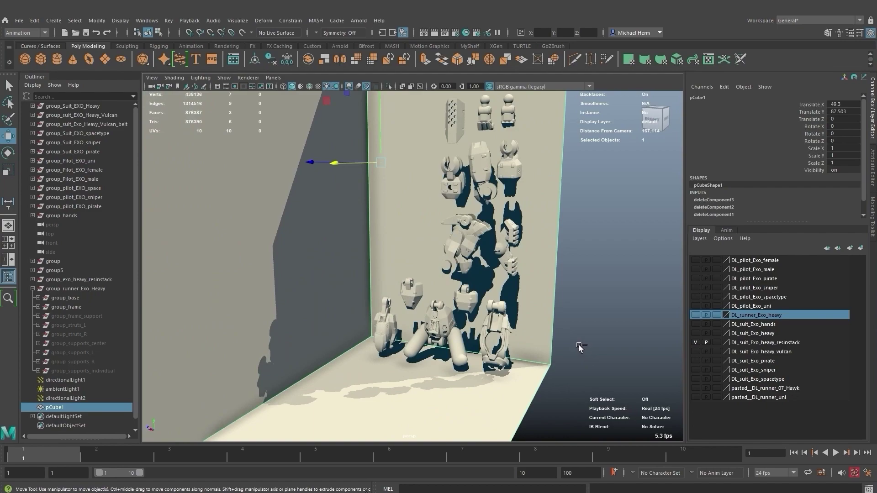
key("ctrl+h")
Examine the separated heavy suit parts arranged in upright rows in the perspective view
left_click_drag(552, 256, 570, 250, "alt")
right_click_drag(569, 250, 571, 276, "alt")
middle_click_drag(572, 276, 559, 314, "alt")
right_click_drag(560, 314, 520, 259, "alt")
mouse_move(533, 256)
left_mouse_down()
mouse_move(425, 114)
mouse_move(547, 263)
left_mouse_up()
middle_click_drag(547, 263, 546, 267, "alt")
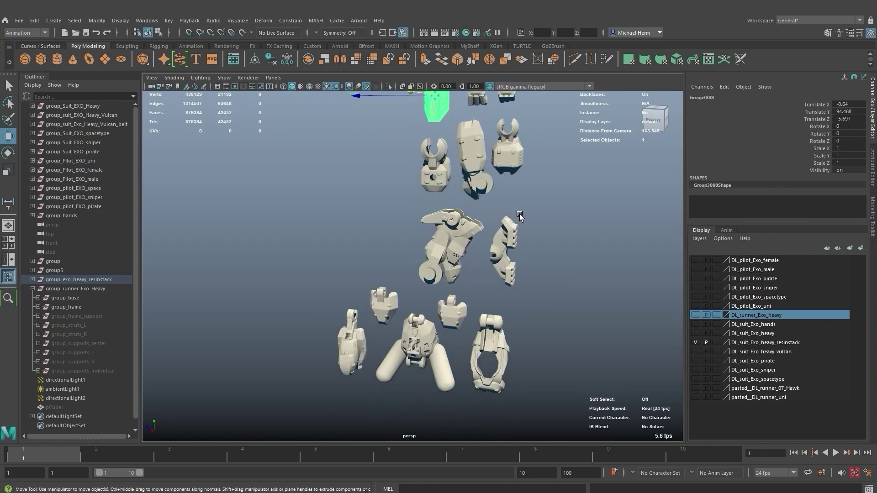
right_click_drag(519, 212, 493, 193, "alt")
middle_click_drag(493, 193, 497, 219, "alt")
left_click(536, 202)
left_click_drag(499, 195, 531, 196, "alt")
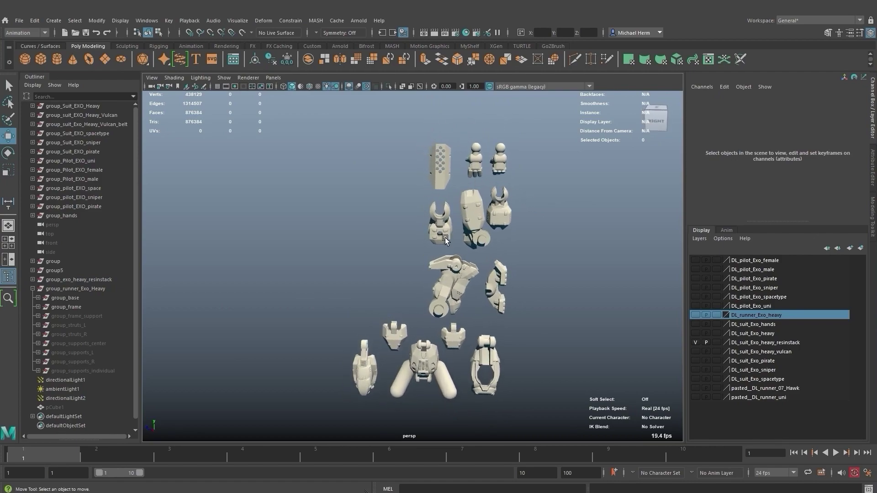
mouse_move(457, 198)
left_mouse_down("alt")
mouse_move(487, 195)
mouse_move(458, 211)
left_mouse_up("alt")
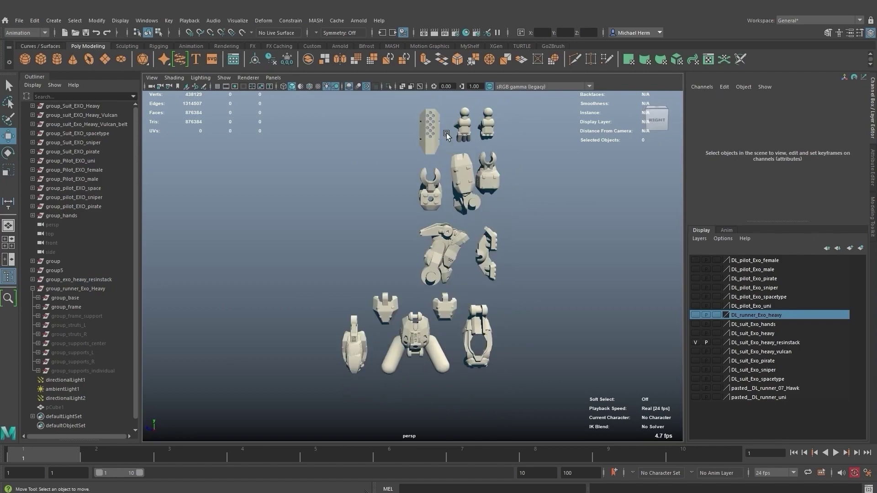
right_click_drag(458, 204, 514, 263, "alt")
left_click_drag(306, 303, 491, 384)
middle_click_drag(466, 269, 453, 217, "alt")
left_click_drag(453, 216, 508, 269, "alt")
left_click(529, 280)
Check the resin stack's part layout in the side orthographic view and again in perspective
key("space")
key("space")
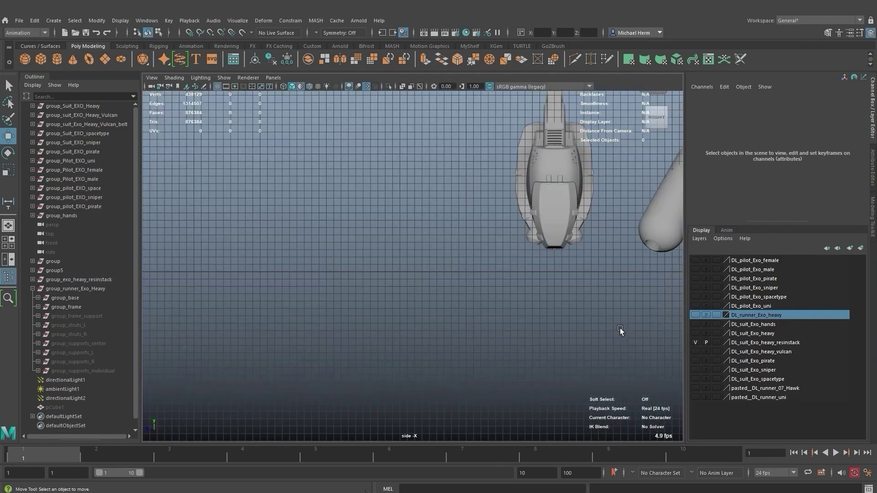
right_click_drag(615, 325, 446, 237, "alt")
middle_click_drag(651, 180, 457, 262, "alt")
right_click_drag(475, 259, 461, 259, "alt")
middle_click_drag(461, 259, 460, 285, "alt")
key("space")
key("space")
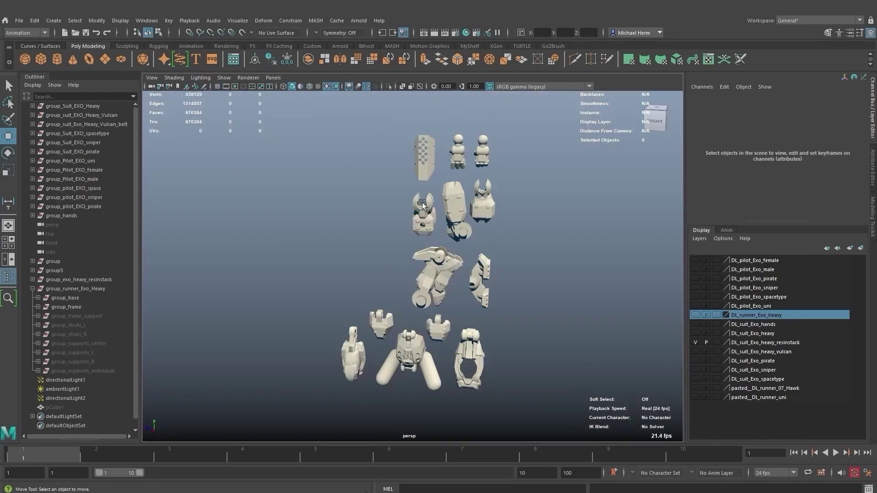
left_click_drag(510, 224, 405, 311, "alt")
left_click_drag(513, 302, 465, 315, "alt")
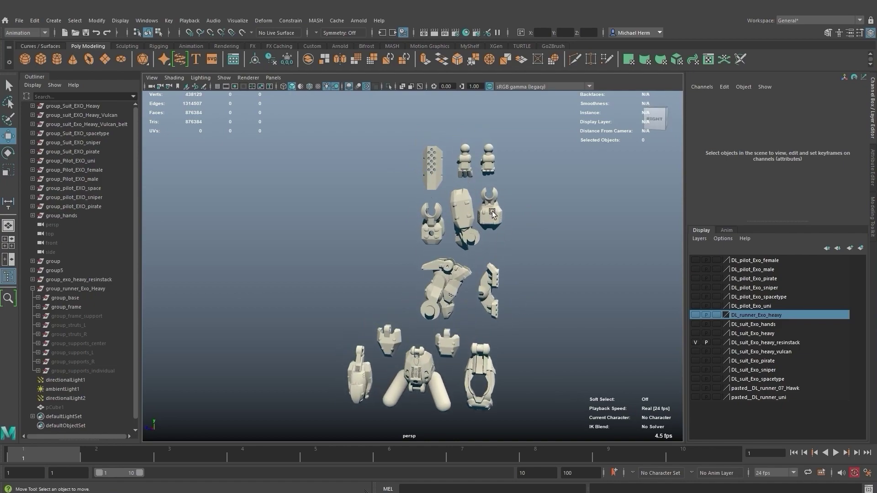
left_click_drag(489, 205, 522, 223, "alt")
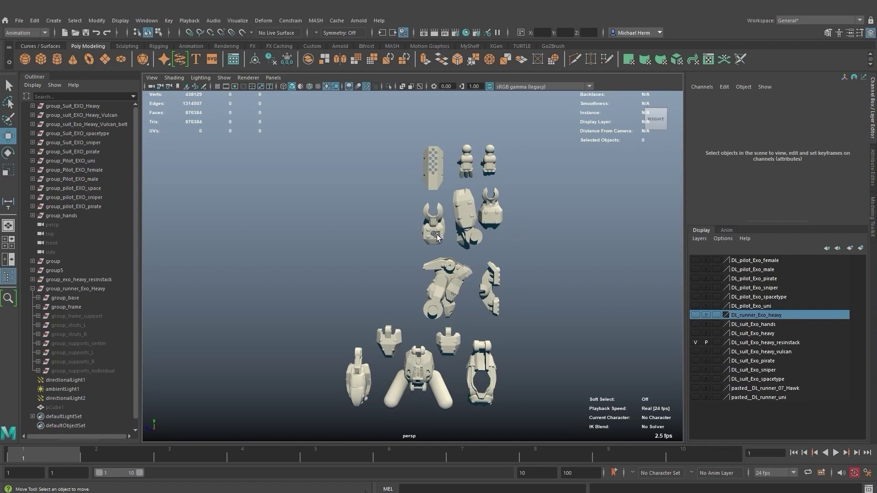
Show the DL_runner_Exo_heavy layer so the runner frame surrounds the suit parts
left_click(695, 316)
left_click_drag(509, 279, 522, 226, "alt")
left_click(501, 258)
left_click(481, 241)
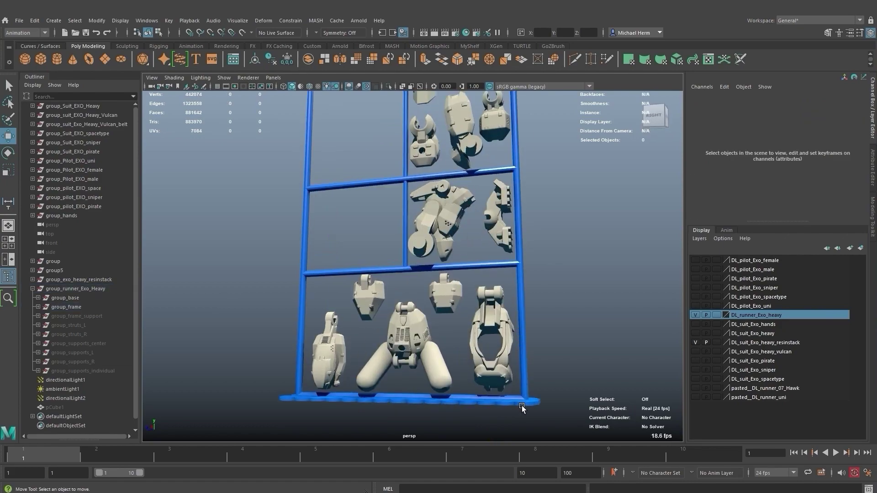
Inspect the base of the runner frame, selecting its corner cylinder and the group_base group
left_click(523, 404)
left_click_drag(531, 397, 241, 248, "alt")
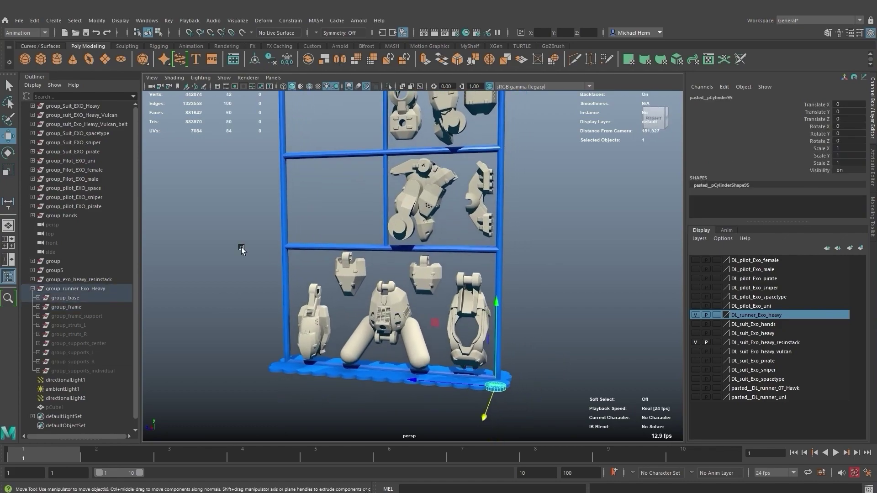
left_click(68, 301)
left_click_drag(516, 308, 524, 345, "alt")
left_click(562, 350)
middle_click_drag(524, 345, 504, 284, "alt")
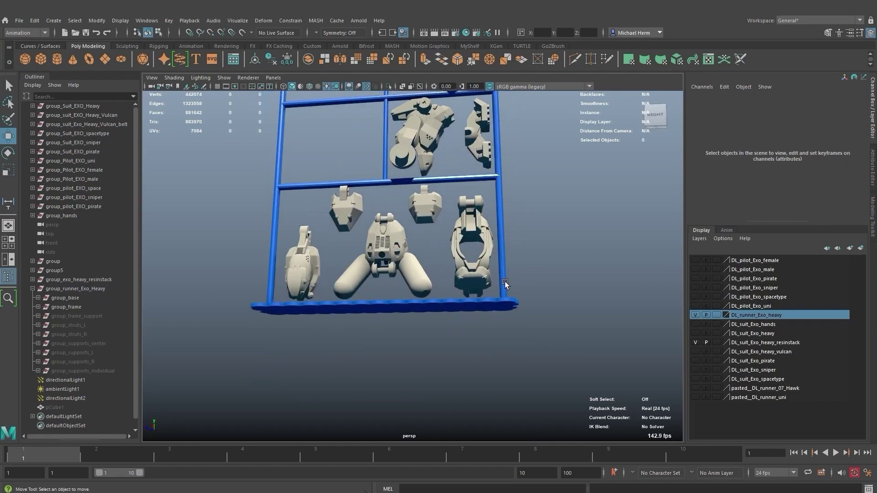
right_click_drag(505, 283, 564, 325, "alt")
left_click_drag(565, 325, 550, 364, "alt")
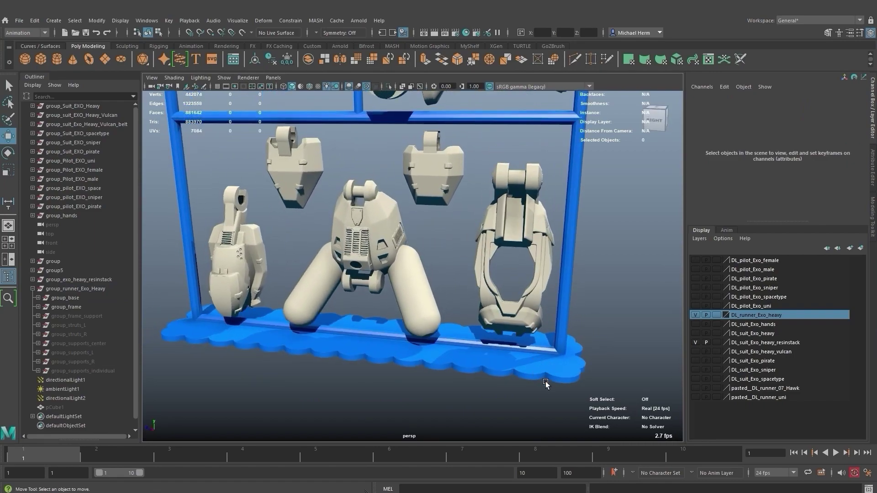
Examine the underside of the scalloped runner base, picking one of its cylinders, and review the frame around the parts
left_click(483, 279)
left_click(483, 278)
left_click(516, 274)
left_click(550, 269)
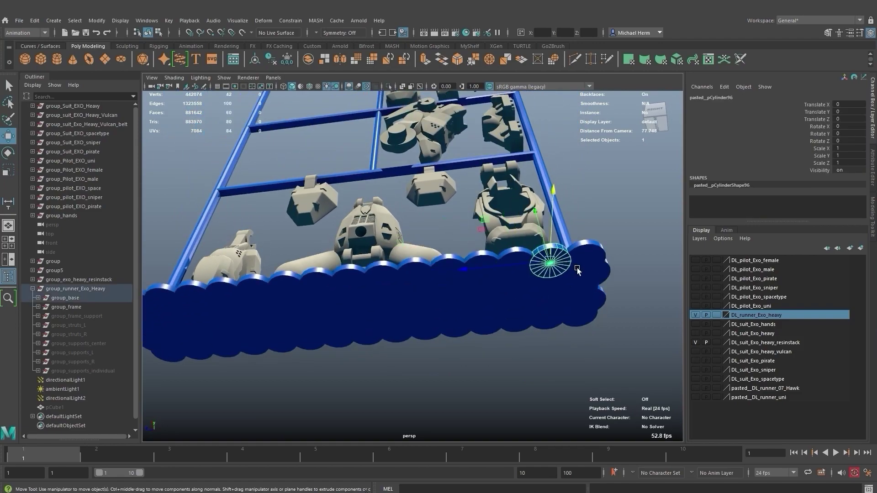
left_click(616, 259)
left_click_drag(616, 259, 540, 231, "alt")
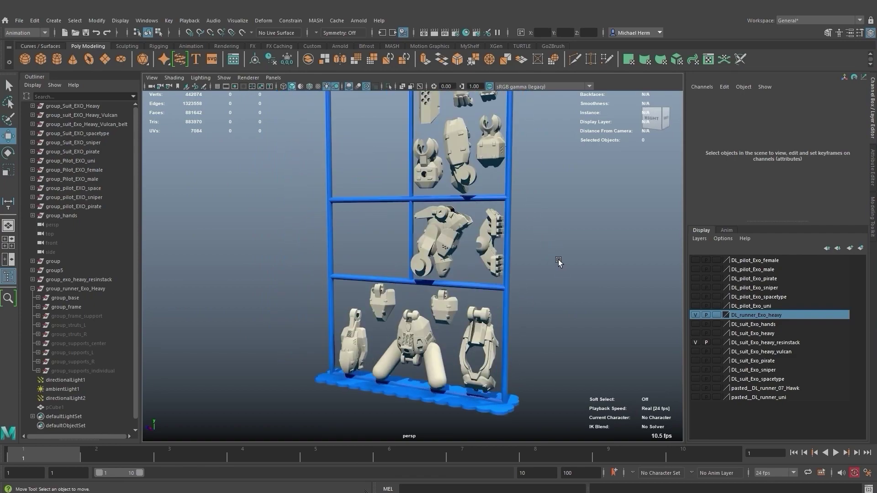
mouse_move(558, 258)
left_mouse_down("alt")
mouse_move(578, 256)
mouse_move(557, 264)
left_mouse_up("alt")
middle_click_drag(557, 264, 546, 238, "alt")
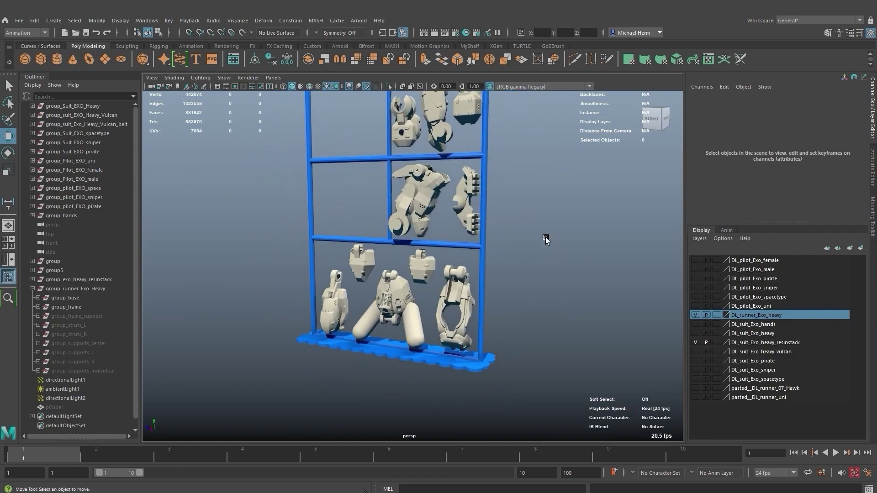
Inspect the scalloped runner base near the corner post, picking its individual edge cylinders one at a time
left_click_drag(545, 238, 530, 285, "alt")
left_click_drag(552, 334, 552, 311, "alt")
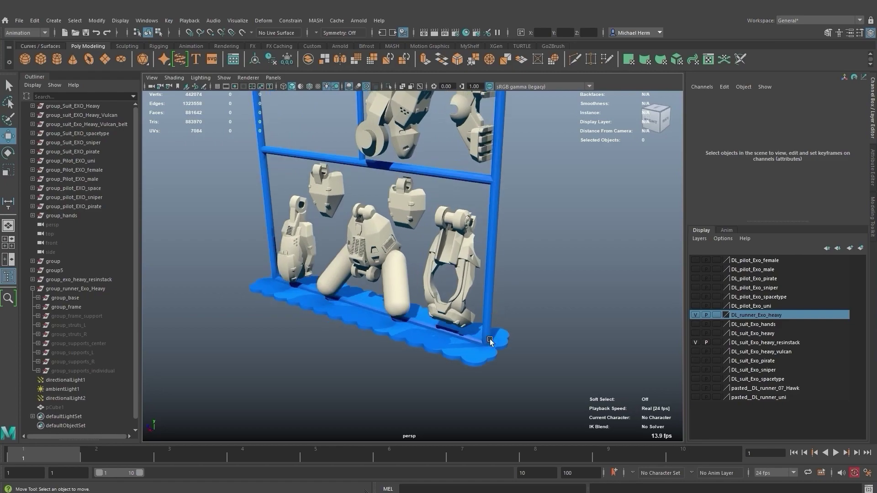
left_click(489, 363)
left_click(501, 344)
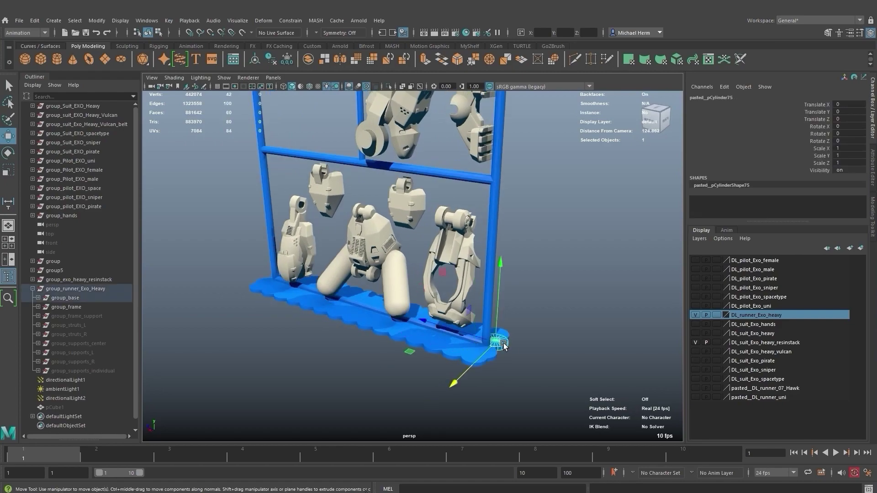
left_click(533, 336)
mouse_move(528, 261)
left_mouse_down("alt")
mouse_move(507, 239)
mouse_move(540, 245)
mouse_move(543, 267)
left_mouse_up("alt")
left_click(487, 370)
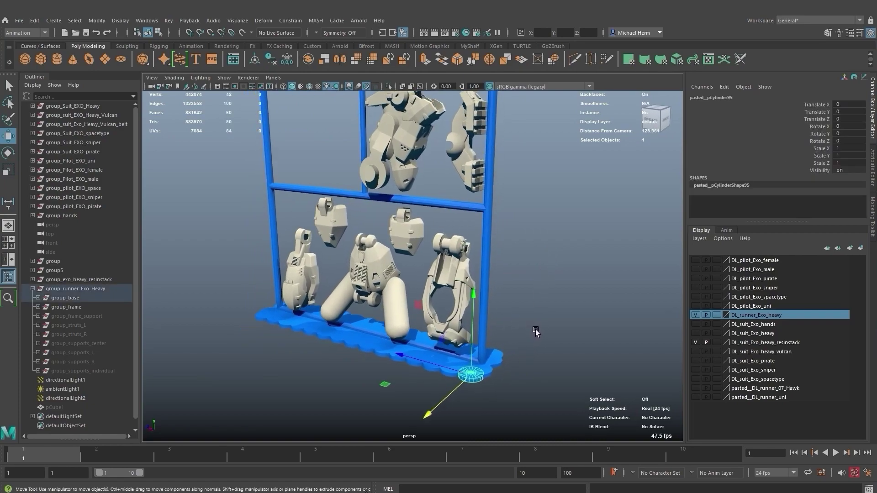
left_click(535, 330)
left_click_drag(516, 291, 517, 259, "alt")
middle_click_drag(516, 259, 520, 284, "alt")
left_click_drag(516, 281, 513, 267, "alt")
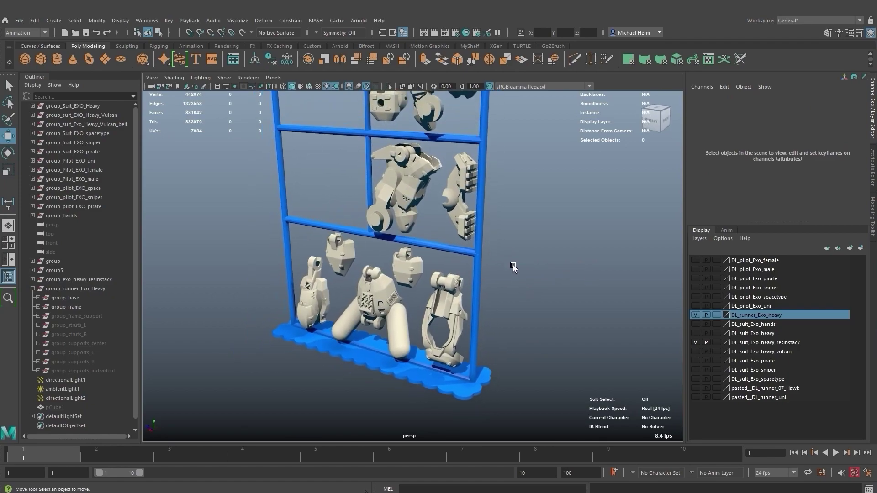
right_click_drag(512, 271, 506, 343, "alt")
left_click(470, 366)
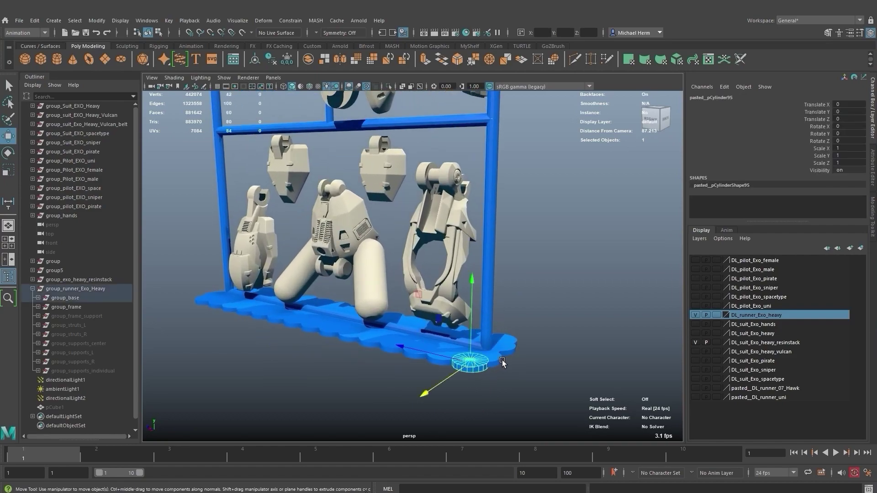
left_click(525, 354)
Examine how the base extends beneath the suit parts, comparing the perspective view with the top orthographic view
left_click_drag(525, 354, 541, 242, "alt")
middle_click_drag(542, 243, 548, 269, "alt")
left_click_drag(548, 270, 526, 292, "alt")
right_click_drag(525, 293, 547, 311, "alt")
left_click_drag(537, 287, 490, 314, "alt")
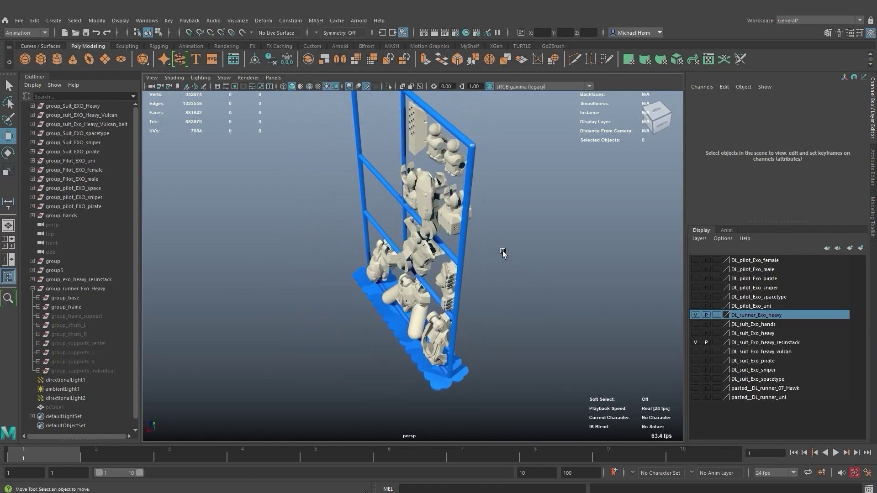
key("space")
key("space")
middle_click_drag(388, 237, 411, 231, "alt")
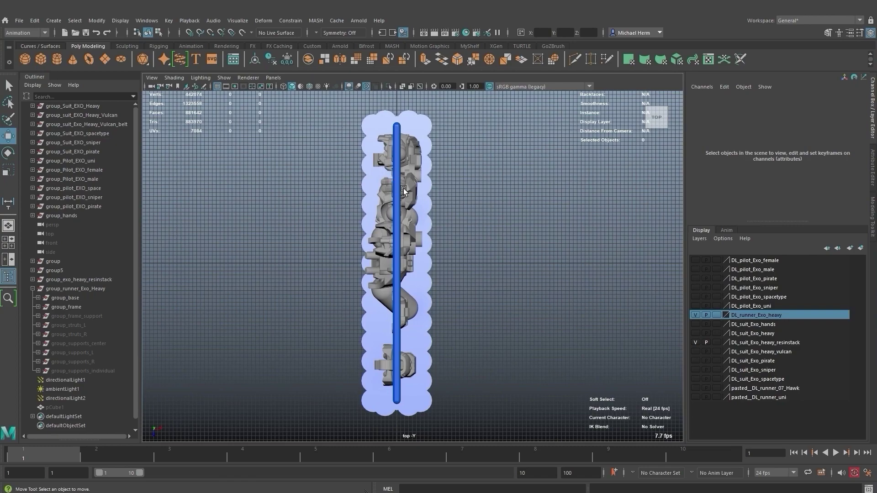
key("space")
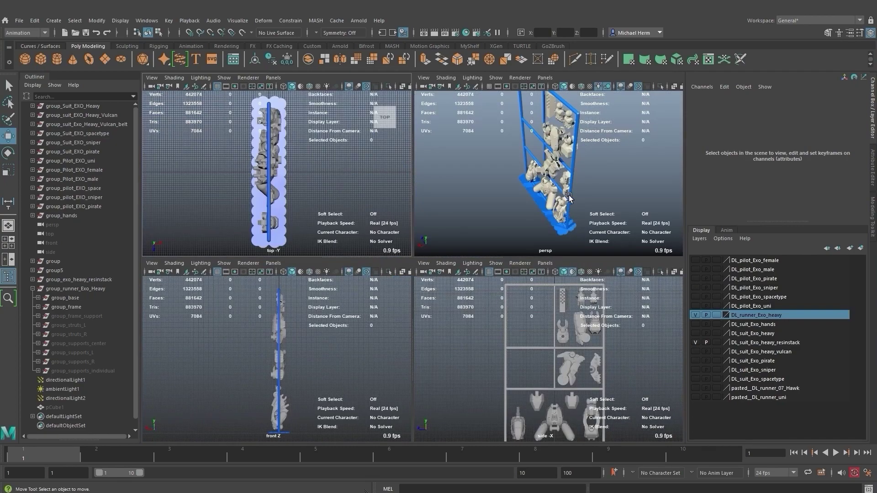
key("space")
left_click_drag(541, 245, 494, 284, "alt")
key("space")
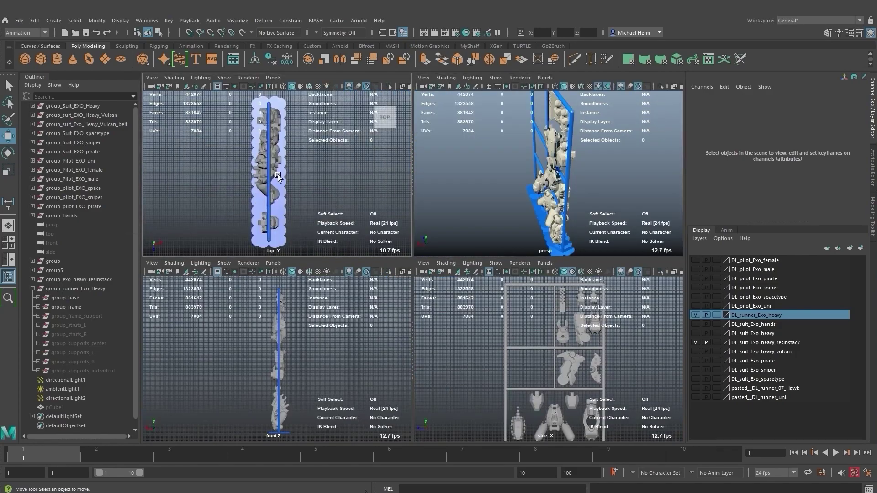
key("space")
key("space")
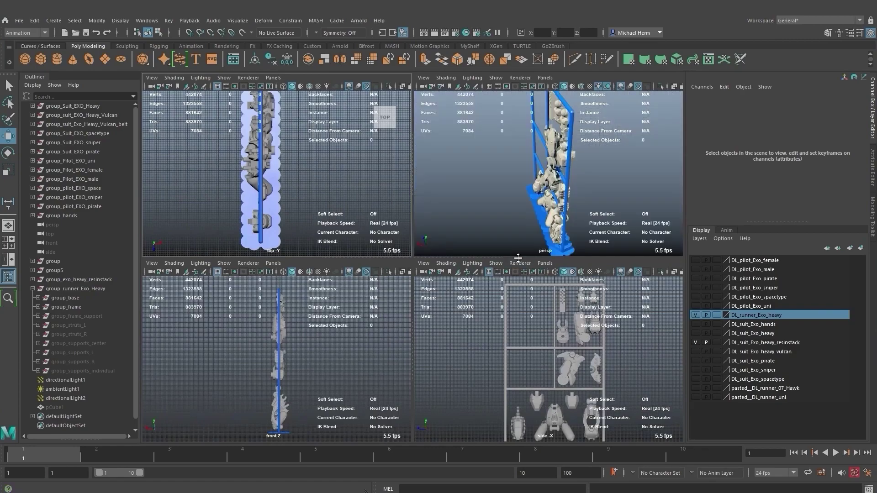
key("space")
left_click_drag(562, 226, 451, 343, "alt")
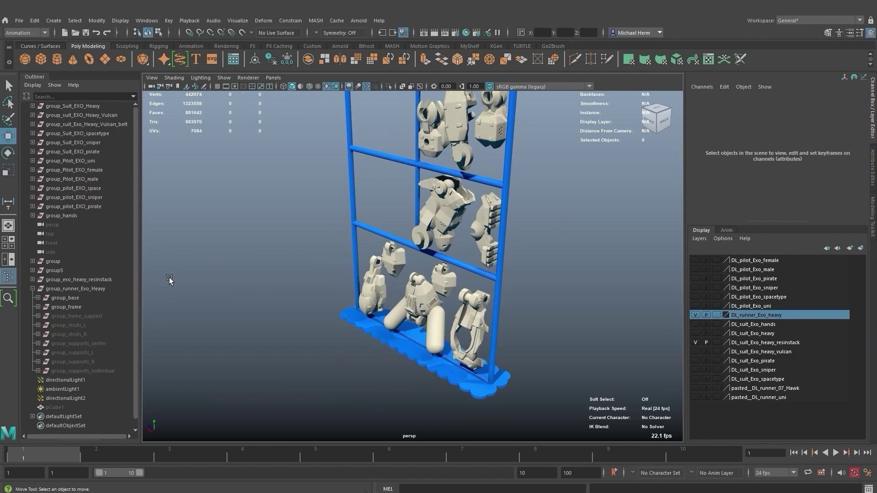
left_click_drag(554, 246, 522, 226, "alt")
left_click(532, 292)
left_click(553, 258)
left_click_drag(554, 258, 550, 236, "alt")
right_click_drag(550, 235, 542, 227, "alt")
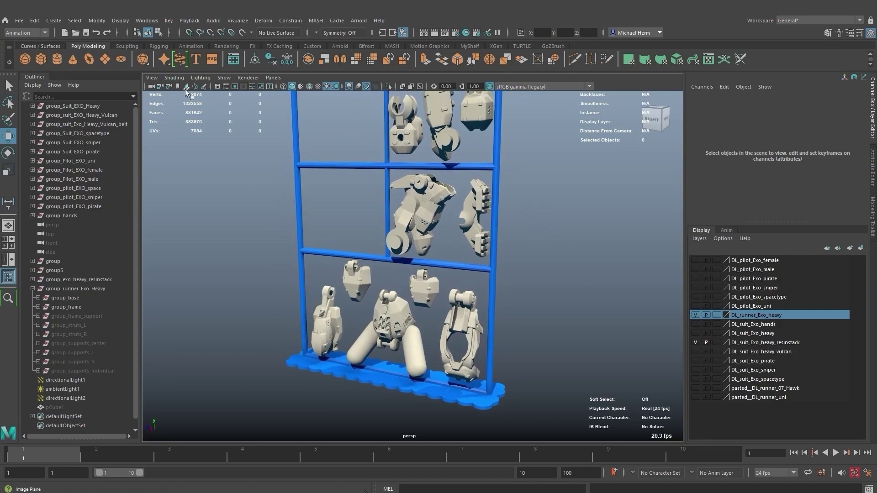
middle_click_drag(416, 242, 440, 223, "alt")
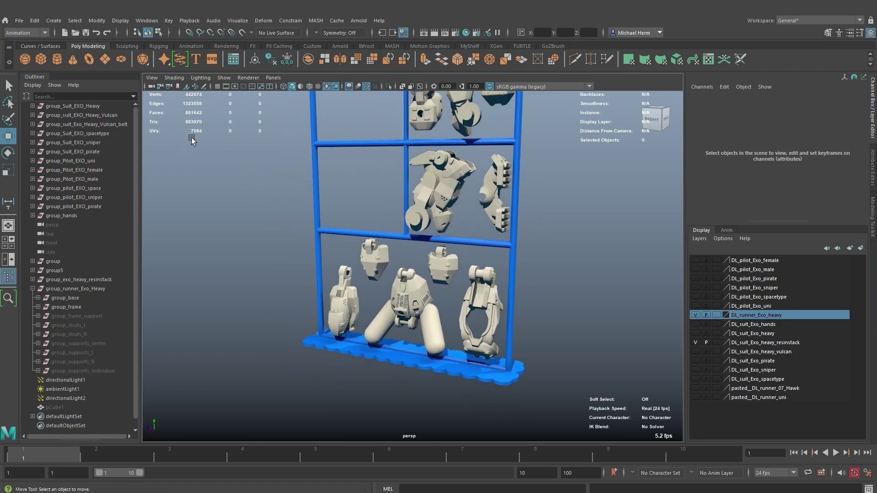
left_click_drag(313, 187, 376, 198, "alt")
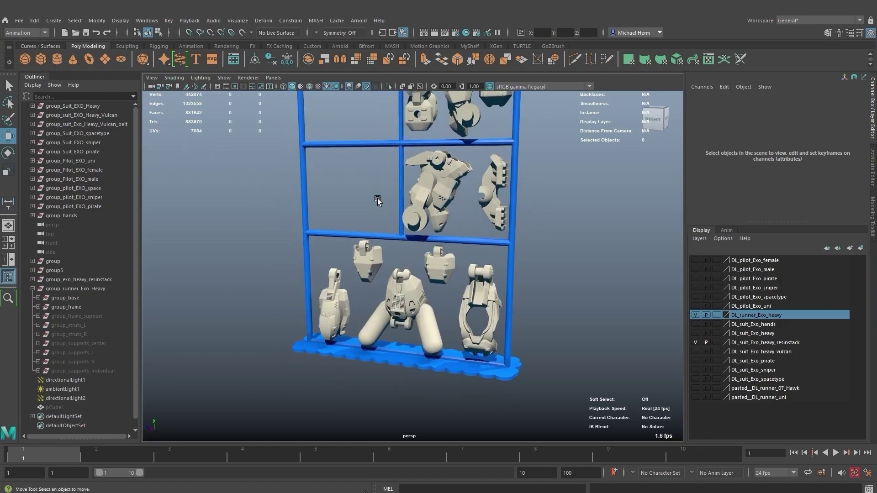
Create a polygon sphere and move it along X to about 19.7, in front of the runner base
left_click(23, 59)
scroll(451, 257, "up", 6)
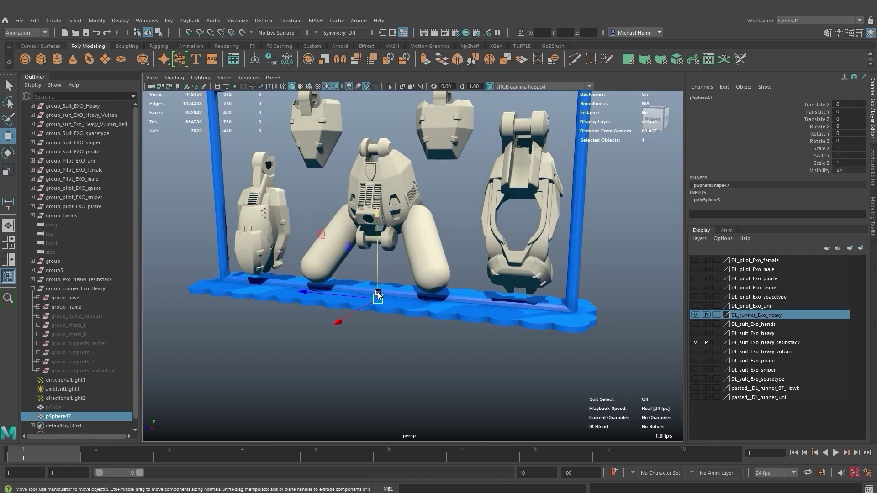
left_click_drag(355, 312, 307, 344)
right_click_drag(379, 322, 445, 305, "alt")
middle_click_drag(446, 305, 489, 302, "alt")
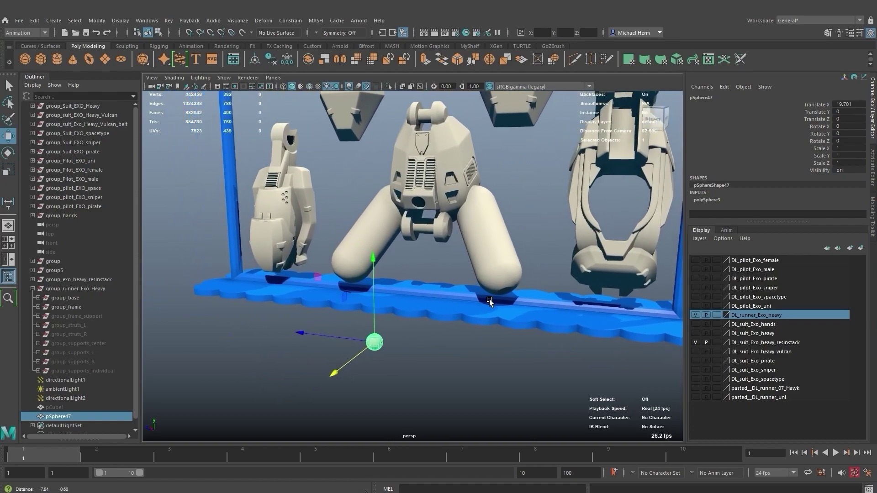
Set the new sphere's axis and height subdivisions to 12
double_click(714, 200)
middle_click_drag(582, 274, 640, 223, "alt")
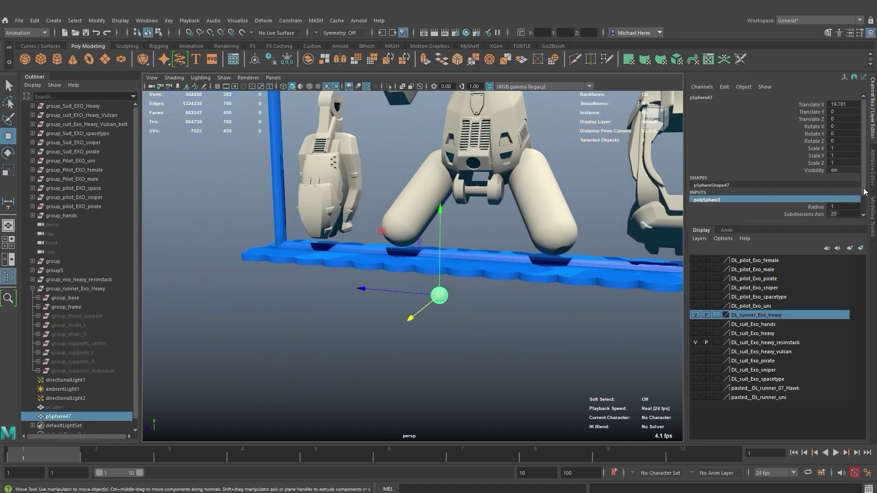
left_click_drag(864, 191, 864, 214)
left_click(844, 192)
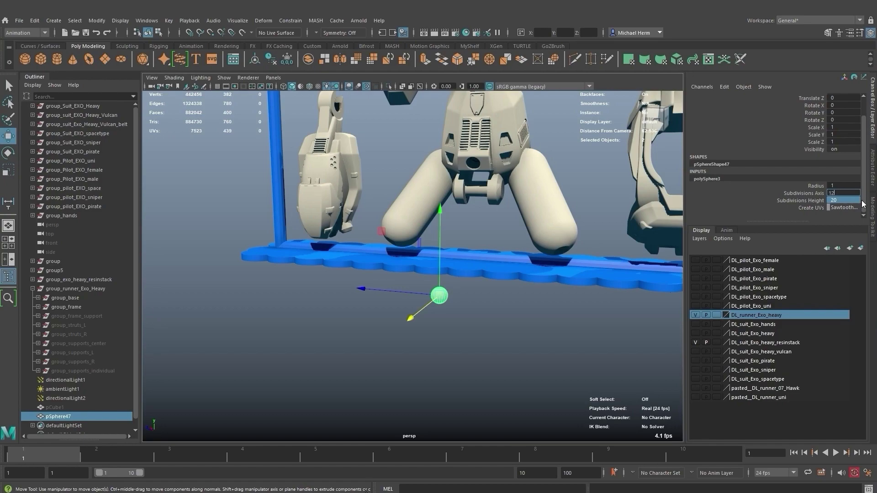
right_click_drag(521, 237, 572, 328, "alt")
middle_click_drag(571, 329, 488, 292, "alt")
right_click_drag(487, 292, 516, 302, "alt")
middle_click_drag(517, 302, 494, 305, "alt")
left_click_drag(509, 291, 524, 282, "alt")
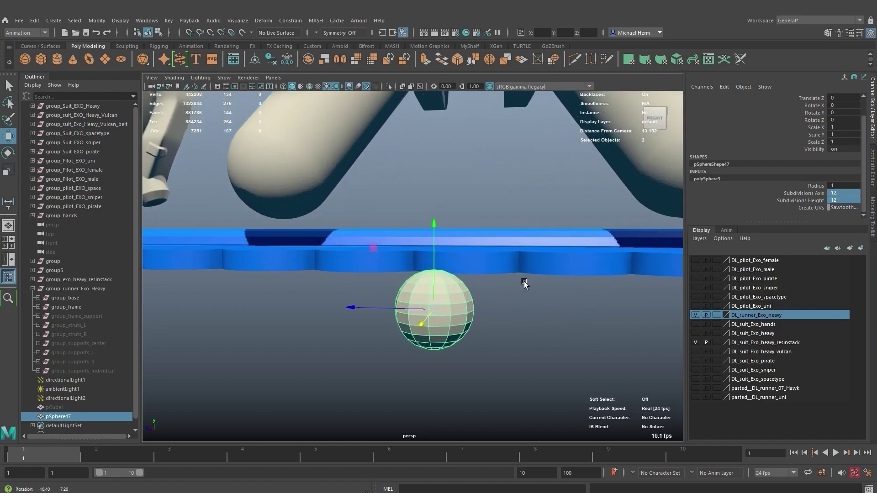
right_click_drag(524, 282, 505, 270, "alt")
left_click_drag(505, 269, 494, 268, "alt")
mouse_move(544, 338)
right_mouse_down("alt")
mouse_move(510, 306)
mouse_move(544, 344)
right_mouse_up("alt")
middle_click_drag(544, 344, 535, 320, "alt")
Frame the sphere in the front view, select its upper-half faces and extrude them upward
key("space")
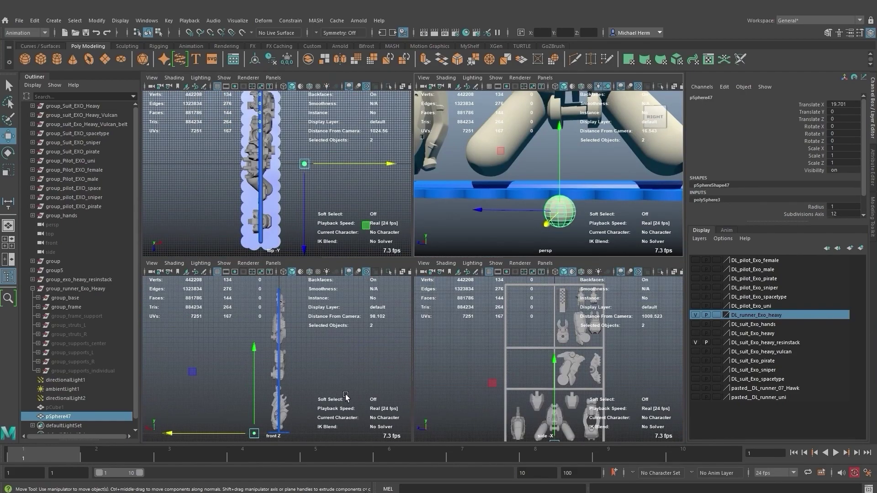
key("space")
middle_click_drag(281, 418, 353, 257, "alt")
right_click_drag(353, 258, 681, 292, "alt")
middle_click_drag(526, 265, 429, 341, "alt")
right_click_drag(428, 341, 678, 328, "alt")
key("f")
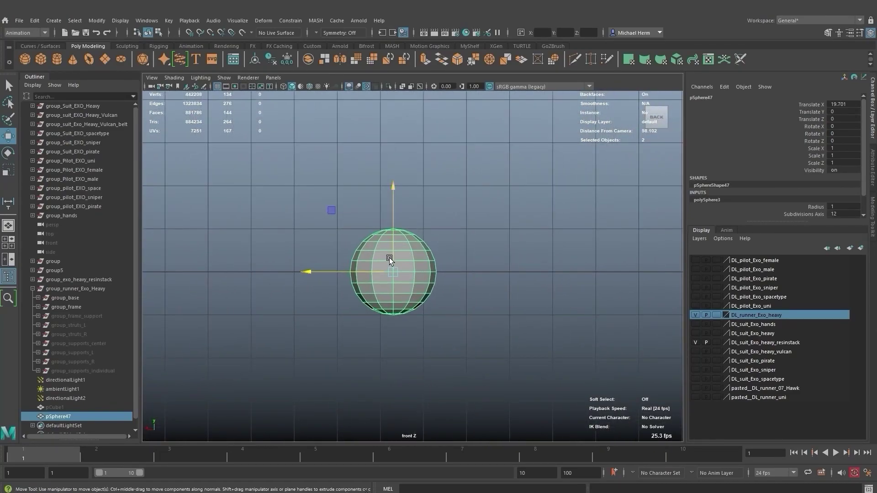
key("F11")
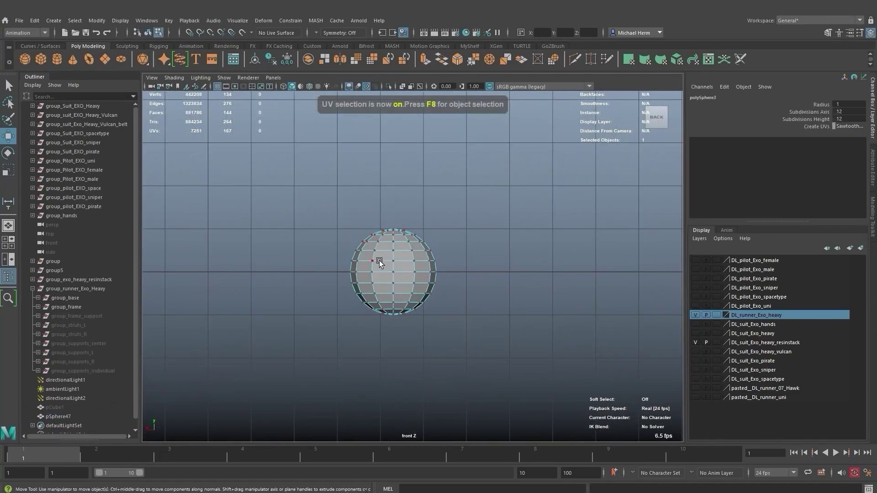
left_click_drag(461, 251, 476, 265)
middle_click_drag(421, 201, 426, 247, "alt")
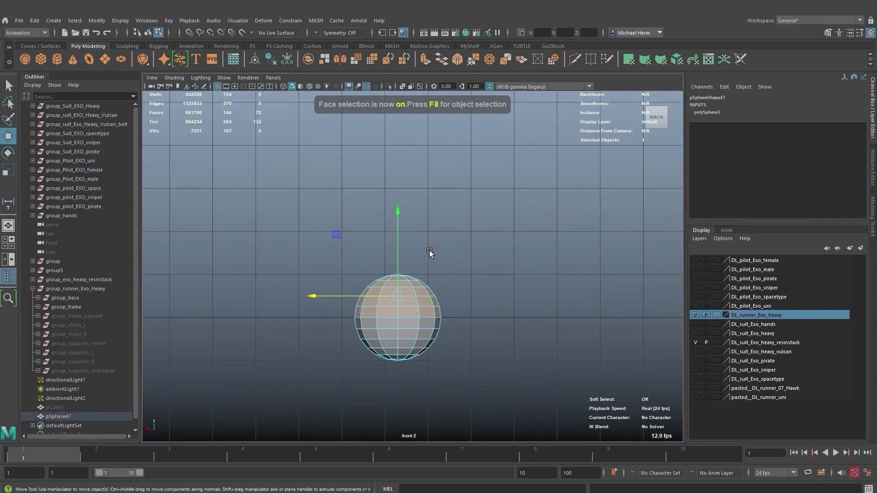
left_click_drag(396, 253, 386, 139, "shift")
Stretch the extruded half upward into a long capsule, return to object selection and display it in wireframe
key("w")
scroll(432, 230, "down", 5)
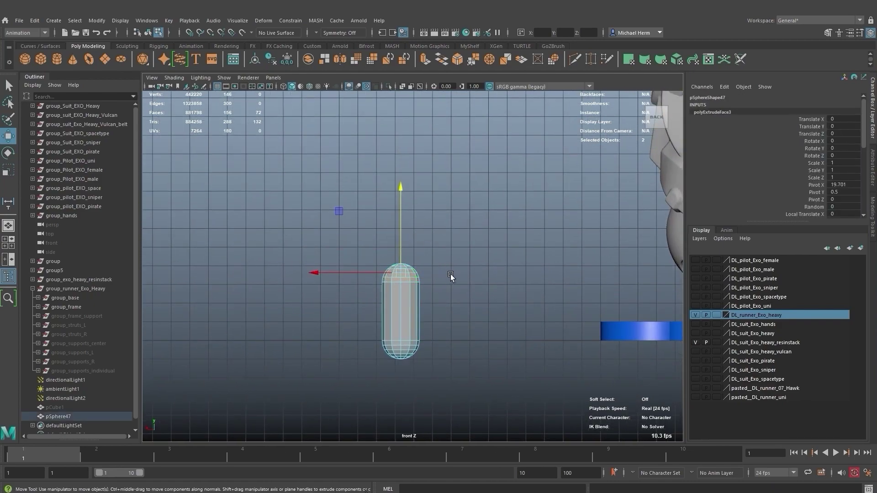
right_click_drag(450, 273, 470, 330, "alt")
middle_click_drag(443, 286, 442, 257, "alt")
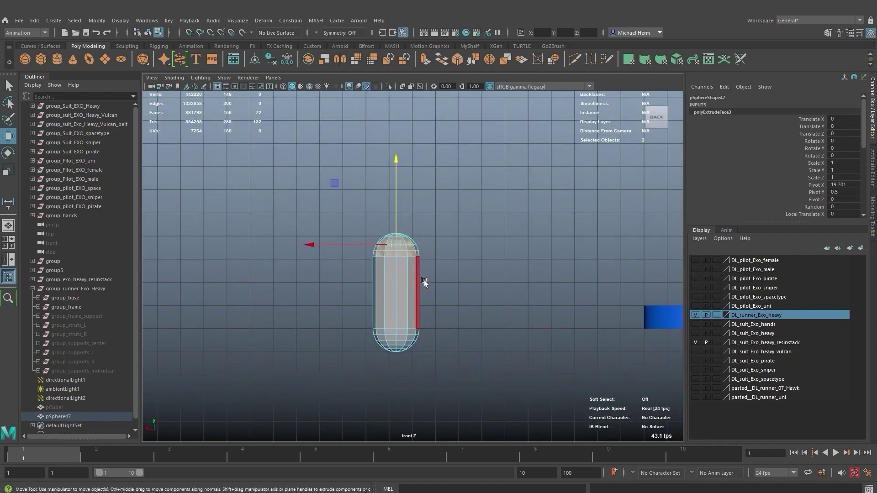
key("F8")
right_click_drag(414, 277, 430, 320, "alt")
middle_click_drag(404, 333, 437, 278, "alt")
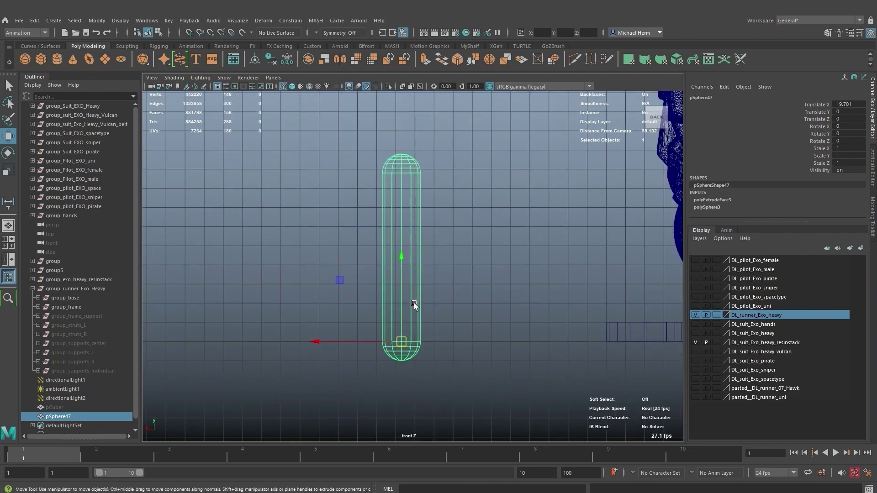
scroll(440, 325, "up", 2)
middle_click_drag(438, 326, 441, 334, "alt")
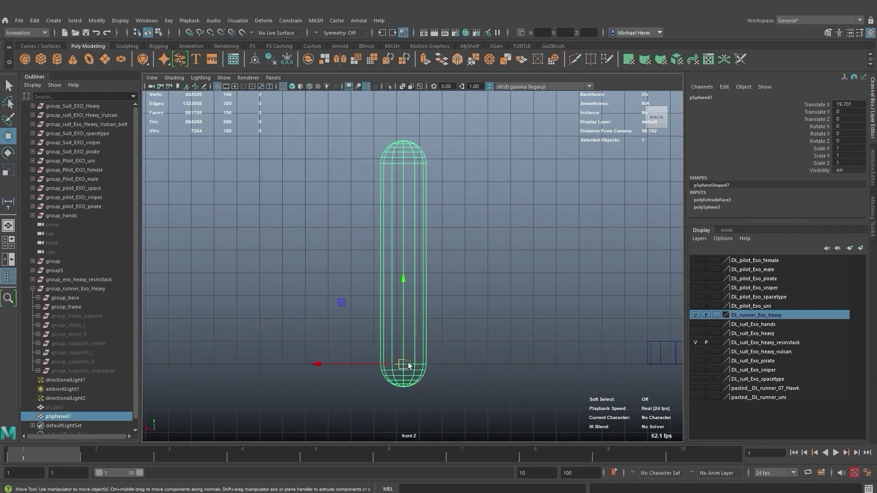
middle_click_drag(401, 355, 389, 377, "alt")
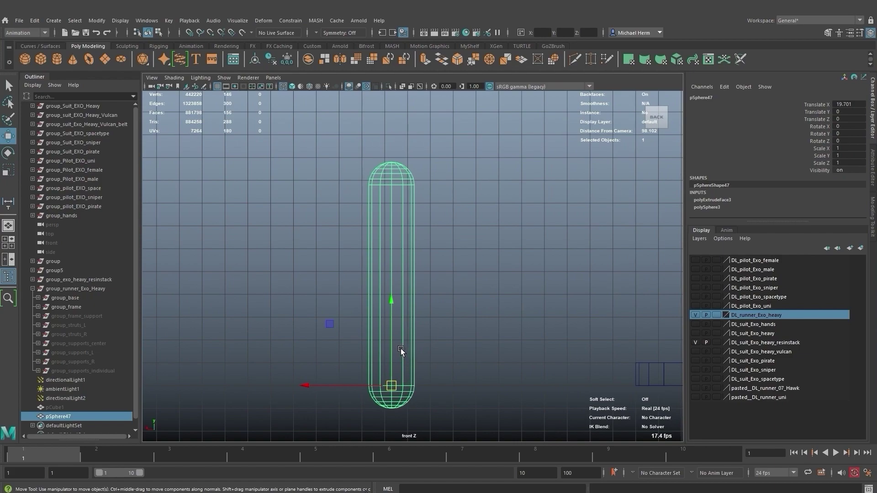
Duplicate the capsule and raise the copy about 8.8 units so its lower end overlaps the original's upper end
key("ctrl+d")
left_click_drag(392, 349, 390, 346)
left_click_drag(390, 346, 425, 260)
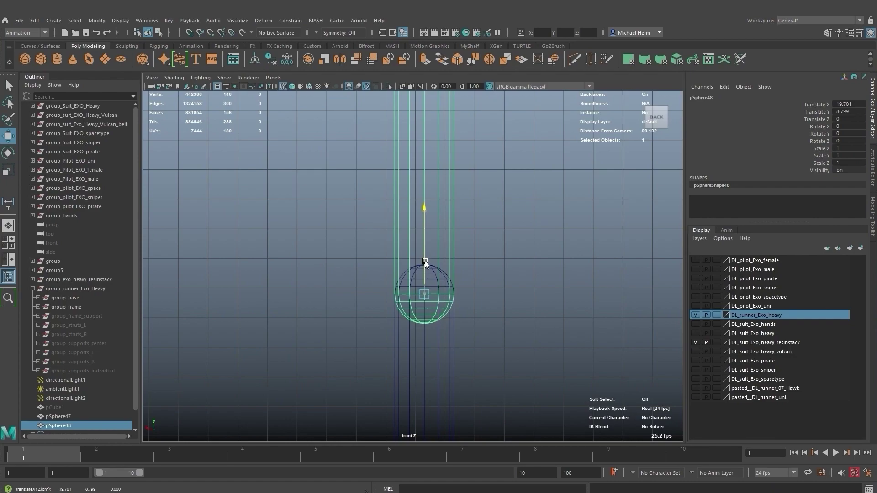
In the perspective view, rotate the copied capsule 90 degrees about X and -5 degrees about Y, forming a bent runner
key("space")
key("space")
left_click_drag(447, 189, 418, 228, "alt")
right_click_drag(418, 229, 407, 232, "alt")
middle_click_drag(408, 232, 406, 292, "alt")
right_click_drag(407, 237, 338, 210, "alt")
middle_click_drag(369, 215, 363, 240, "alt")
right_click_drag(364, 240, 453, 297, "alt")
middle_click_drag(453, 298, 442, 260, "alt")
key("e")
left_click_drag(437, 277, 467, 260, "alt")
left_click_drag(467, 259, 436, 226)
left_click_drag(476, 229, 441, 220)
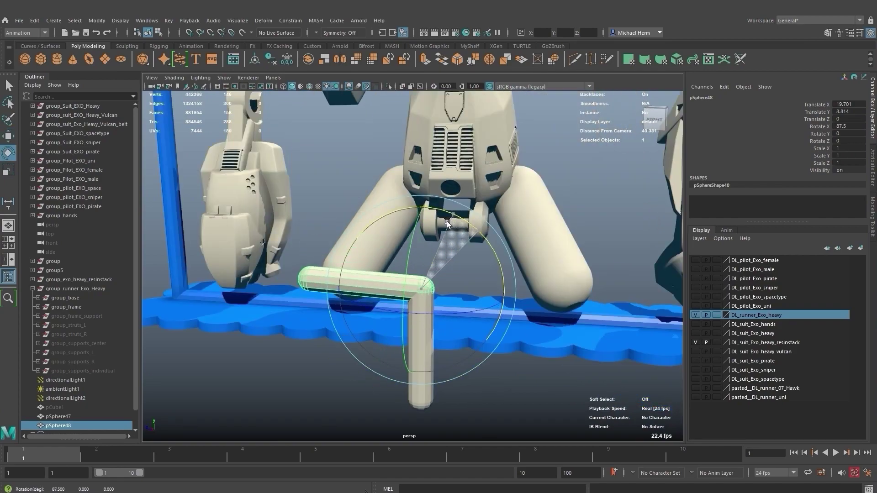
left_click_drag(502, 239, 448, 257, "alt")
left_click_drag(453, 326, 413, 332)
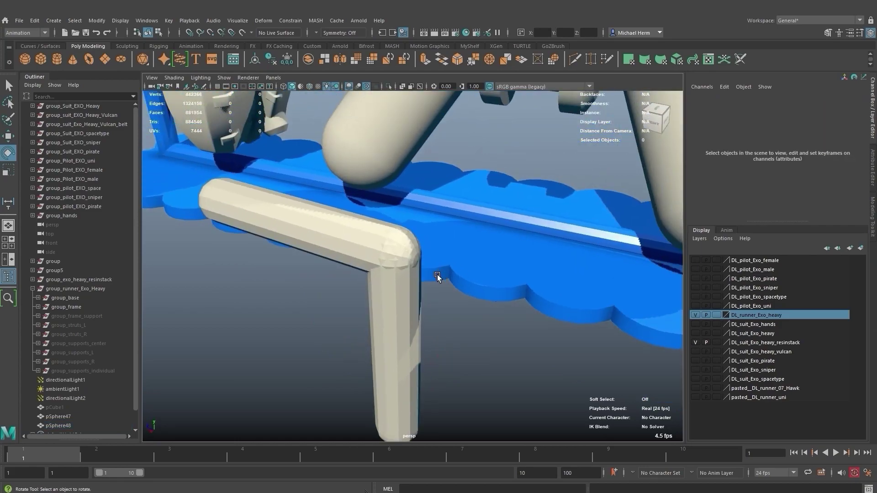
Examine the rounded joint where the ends of the two capsules overlap
right_click_drag(437, 275, 410, 285, "alt")
left_click_drag(409, 285, 415, 312, "alt")
right_click_drag(415, 313, 366, 287, "alt")
left_click_drag(357, 292, 485, 283)
left_click(429, 300)
right_click_drag(401, 298, 388, 294, "alt")
scroll(388, 294, "down", 10)
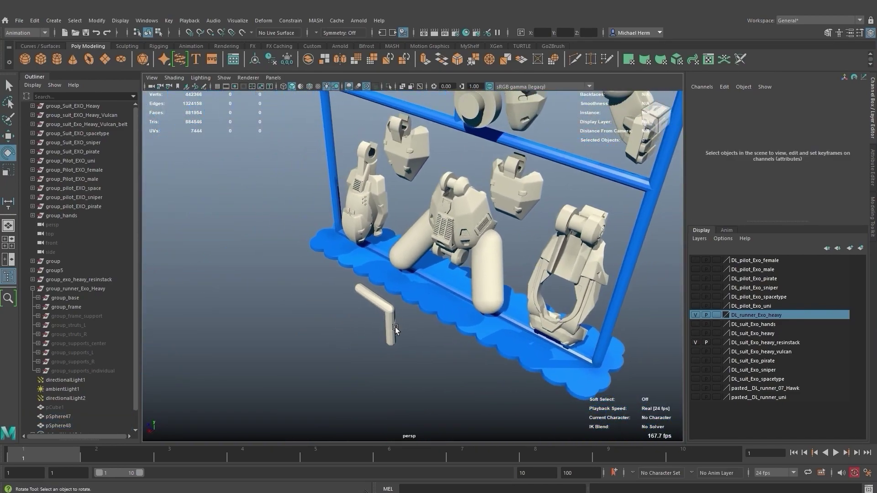
Select a tube of the existing runner frame and compare its construction with the two new capsules
left_click(395, 327)
left_click(621, 301)
left_click_drag(634, 297, 564, 313, "alt")
right_click_drag(564, 313, 490, 212, "alt")
middle_click_drag(491, 213, 561, 180, "alt")
scroll(561, 181, "up", 3)
left_click_drag(347, 329, 343, 310, "alt")
right_click_drag(343, 310, 374, 324, "alt")
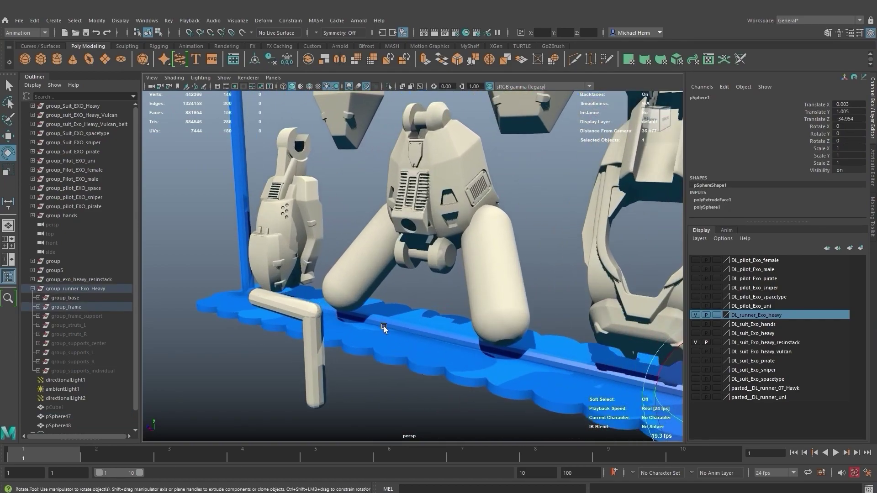
scroll(343, 323, "down", 4)
Duplicate the horizontal capsule, rotate the copy to 30 degrees about X, and move it so its lower end overlaps the horizontal capsule's free end
left_click(330, 358)
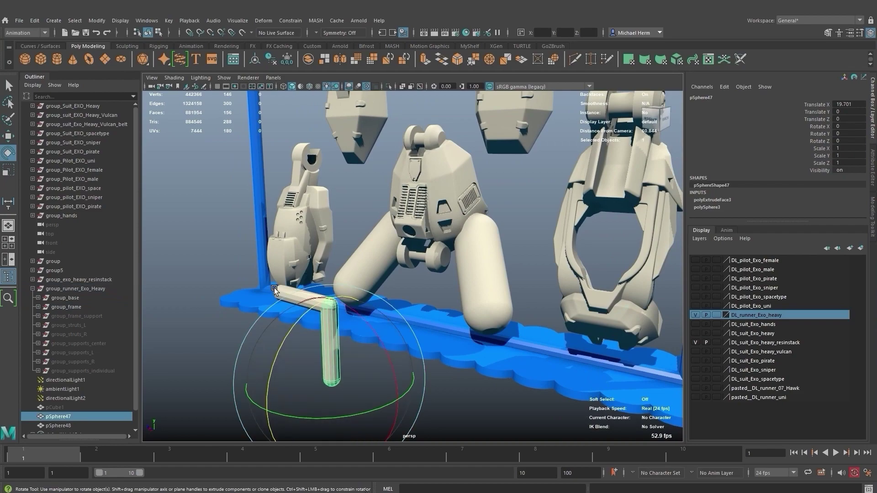
left_click(282, 287)
left_click_drag(283, 287, 388, 251, "alt")
key("w")
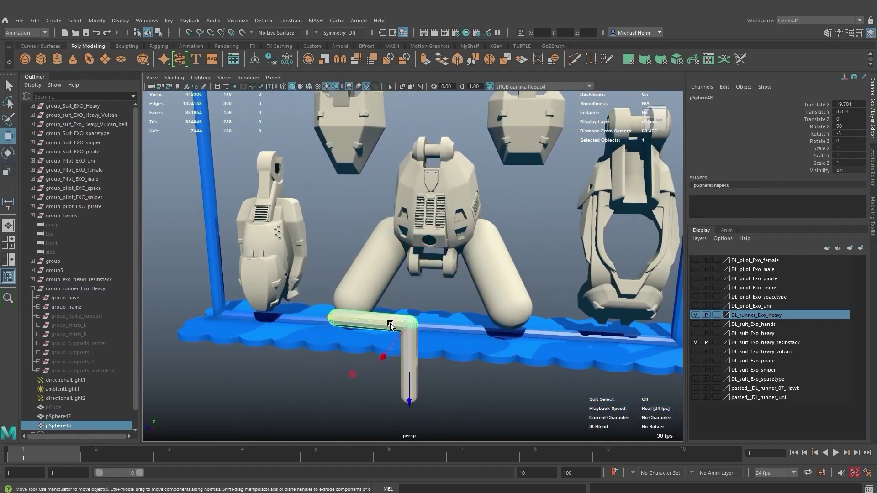
left_click_drag(392, 324, 315, 322, "shift")
key("e")
scroll(377, 269, "up", 4)
left_click_drag(366, 283, 381, 314)
key("w")
left_click_drag(295, 338, 353, 304)
scroll(352, 304, "up", 3)
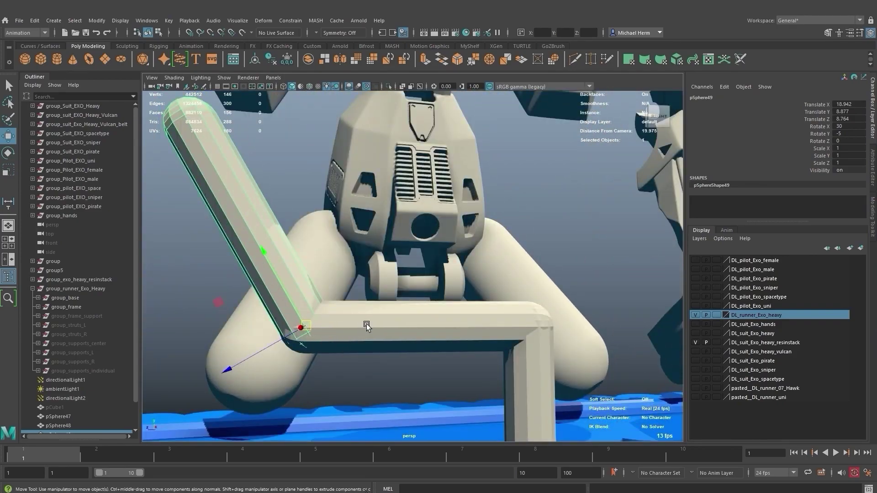
Examine the three-capsule runner and its overlapping joints, selecting the capsules individually and all together
scroll(290, 297, "down", 4)
left_click(380, 424)
left_click_drag(450, 283, 402, 333, "alt")
scroll(394, 274, "down", 3)
left_click_drag(394, 274, 432, 342, "alt")
scroll(421, 338, "up", 3)
left_click(343, 337)
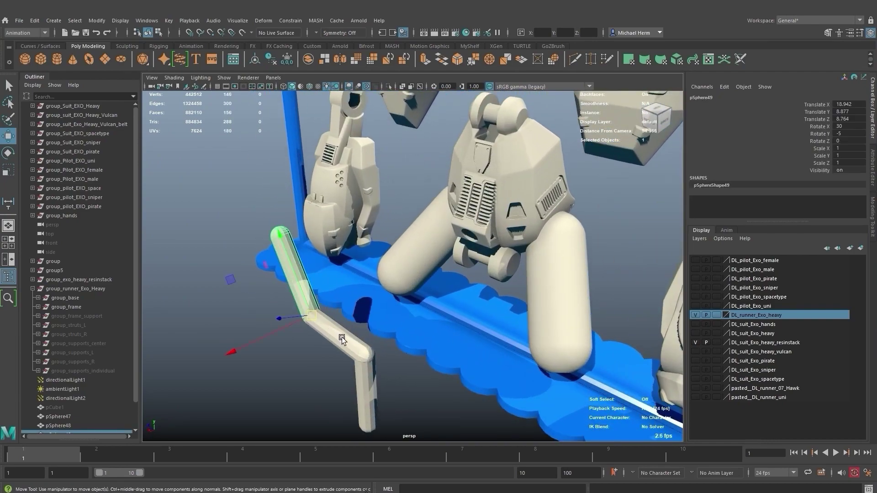
left_click(343, 337)
left_click(361, 375)
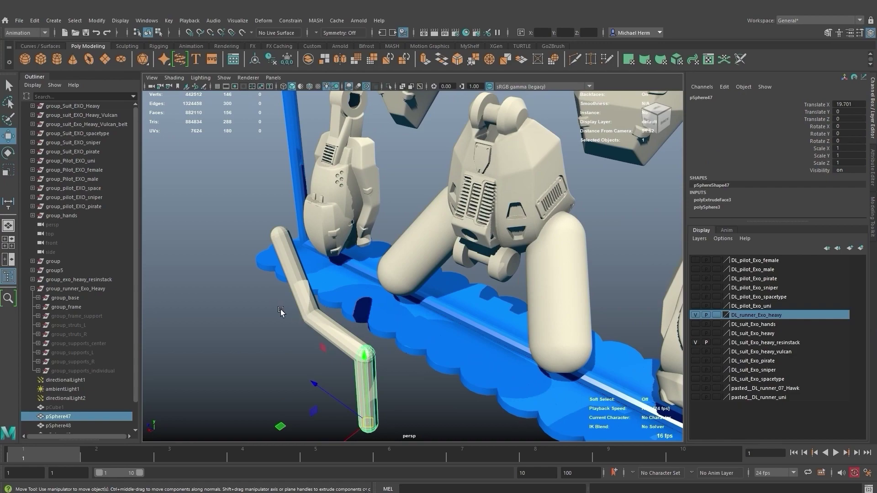
left_click_drag(278, 310, 337, 358)
left_click(365, 371, "shift")
right_click_drag(387, 327, 325, 283, "alt")
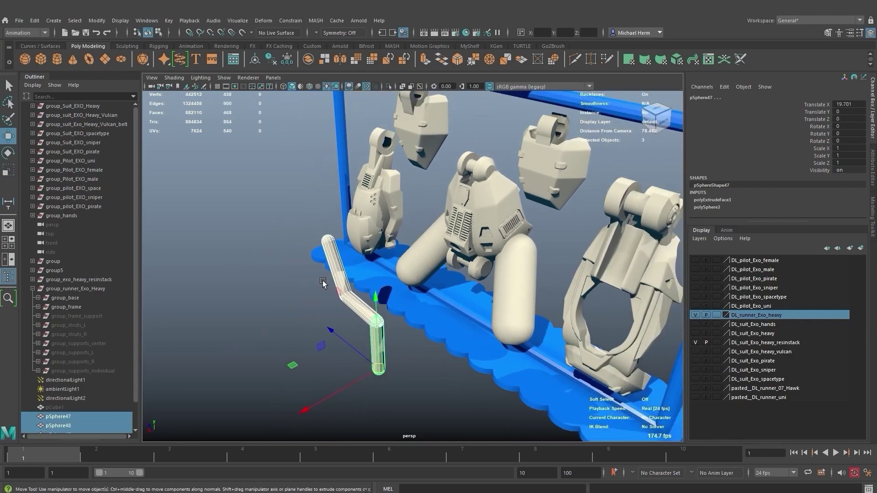
left_click_drag(373, 316, 384, 301, "alt")
right_click_drag(358, 303, 402, 335, "alt")
left_click_drag(402, 335, 332, 317, "alt")
Select the two upper capsules and compare the bent capsule chain with the full runner frame
left_click(417, 399)
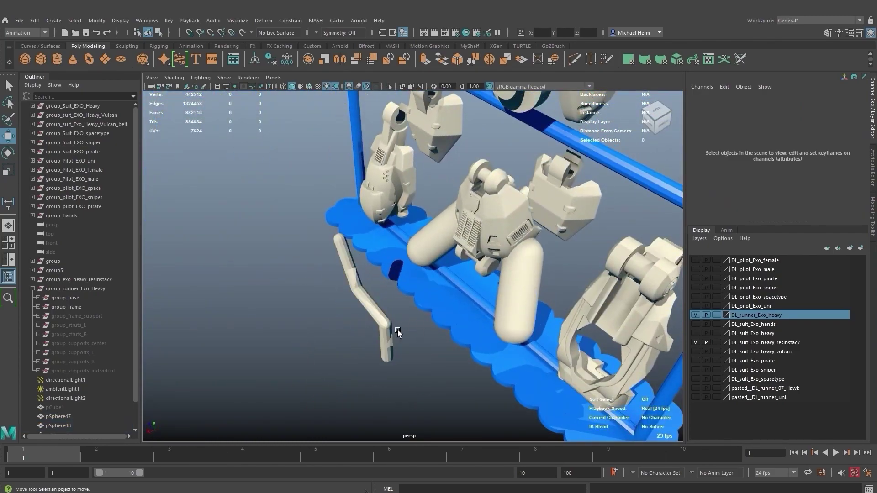
left_click_drag(398, 329, 334, 308, "alt")
left_click(315, 347)
left_click(320, 348, "shift")
left_click_drag(421, 316, 401, 335, "alt")
right_click_drag(402, 335, 383, 313, "alt")
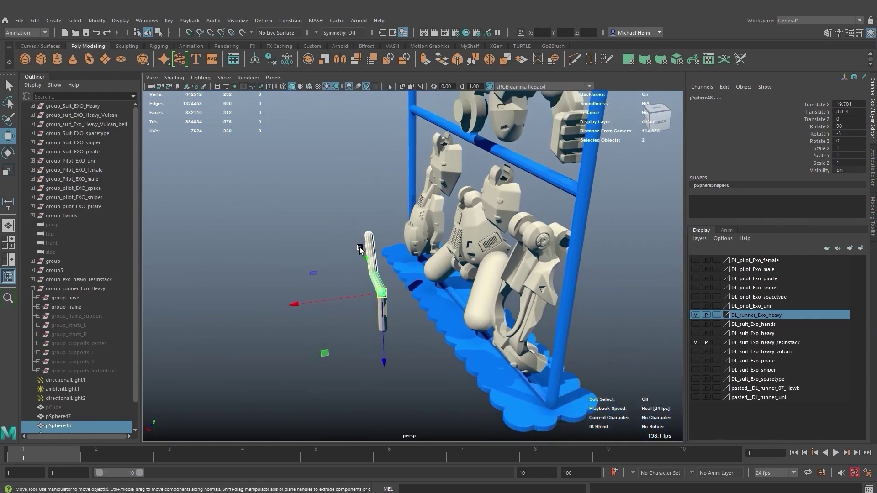
left_click_drag(384, 313, 429, 283, "alt")
middle_click_drag(429, 283, 466, 319, "alt")
left_click_drag(486, 295, 432, 204, "alt")
middle_click_drag(458, 270, 437, 323, "alt")
right_click_drag(438, 324, 406, 239, "alt")
middle_click_drag(457, 283, 454, 273, "alt")
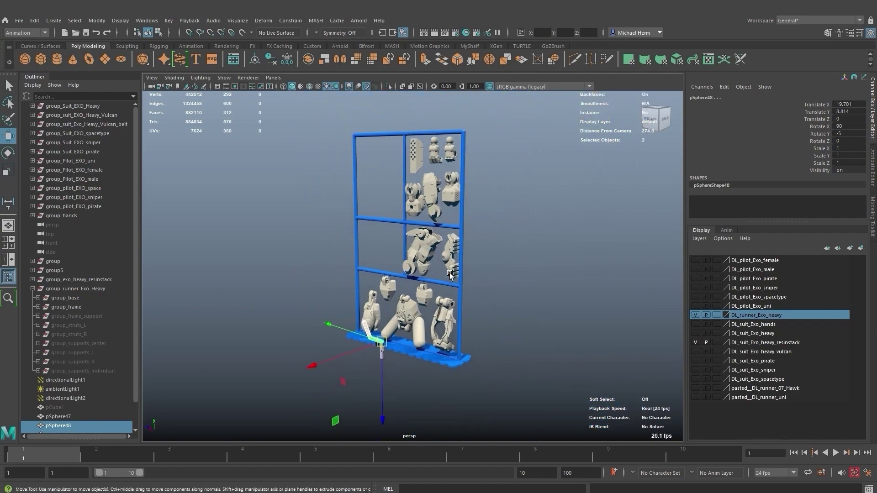
Select all three demonstration capsules and delete them
middle_click_drag(406, 334, 410, 283, "alt")
right_click_drag(410, 283, 522, 322, "alt")
left_click_drag(394, 311, 368, 303, "alt")
right_click_drag(368, 304, 431, 327, "alt")
left_click_drag(431, 327, 374, 308, "alt")
right_click_drag(374, 307, 345, 304, "alt")
left_click_drag(346, 306, 413, 315, "alt")
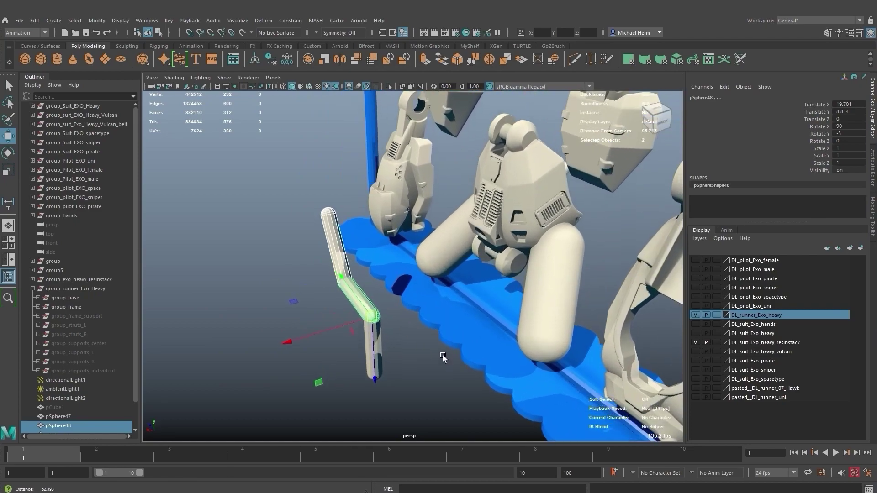
left_click_drag(431, 338, 399, 373, "alt")
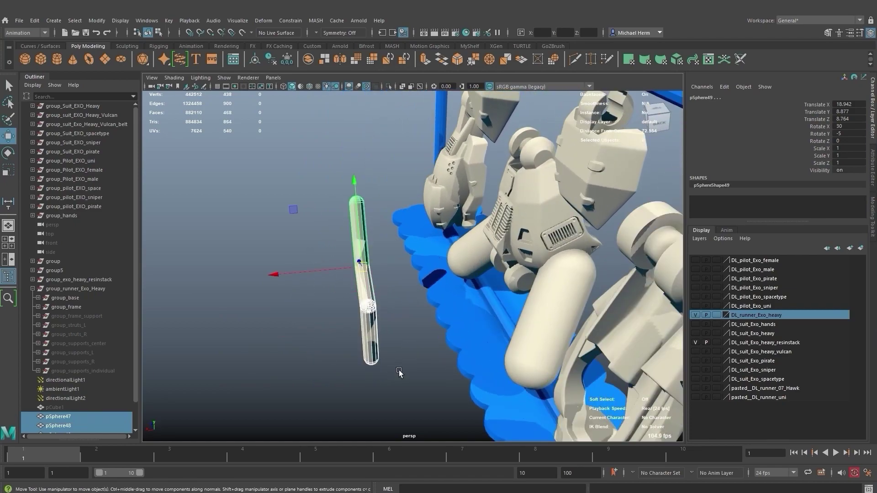
key("Delete")
Examine the blue runner frame's crossbars and uprights and how the suit parts are spread across its sections
left_click_drag(401, 276, 481, 224, "alt")
scroll(499, 237, "up", 3)
middle_click_drag(481, 225, 471, 208, "alt")
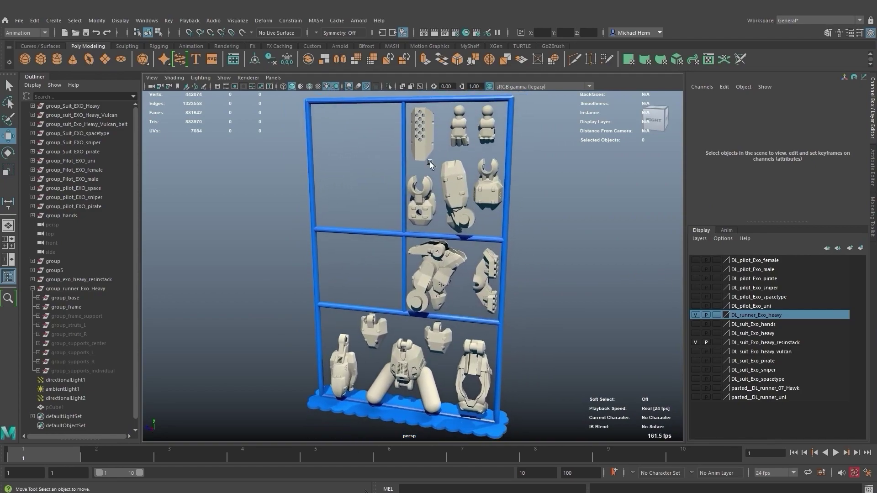
left_click(403, 103)
left_click(297, 240)
left_click_drag(486, 240, 519, 178, "alt")
left_click_drag(505, 273, 497, 256, "alt")
middle_click_drag(497, 256, 492, 180, "alt")
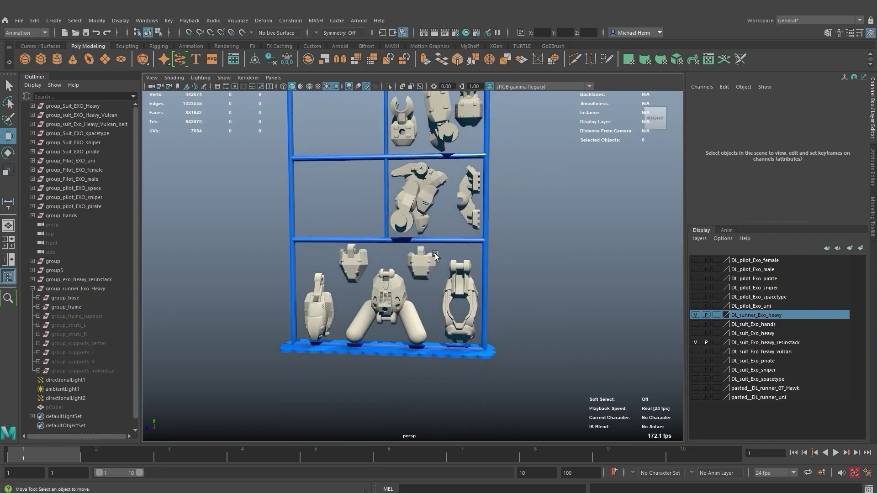
left_click_drag(456, 254, 463, 282, "alt")
scroll(413, 265, "up", 3)
Select individual suit parts in the runner's sections and check their placement relative to the frame tubes
left_click(412, 265)
left_click(497, 310)
left_click(404, 228)
middle_click_drag(500, 251, 492, 297, "alt")
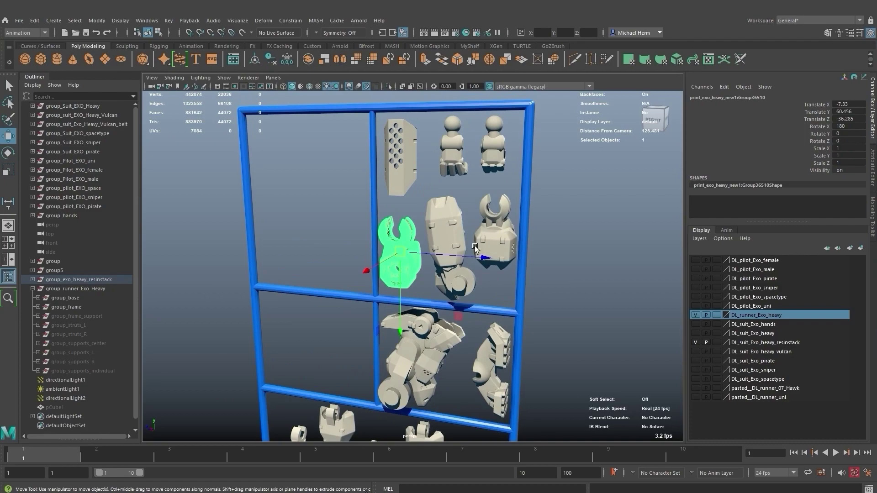
scroll(492, 224, "down", 3)
left_click(482, 234)
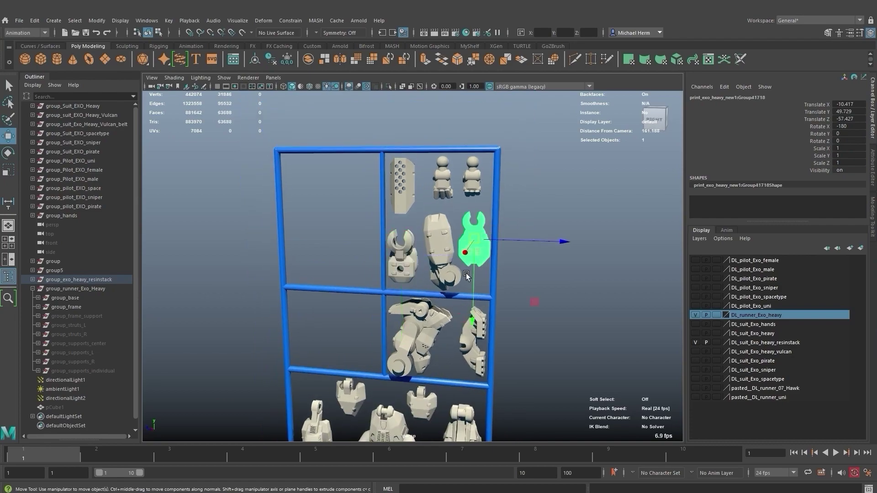
left_click(443, 244)
left_click_drag(443, 244, 494, 211, "alt")
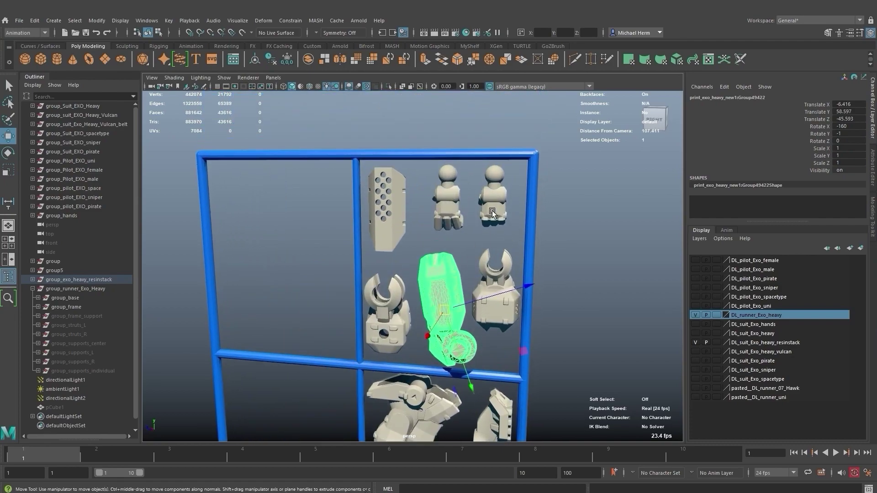
left_click(380, 215)
Inspect the lowest row of parts above the scalloped base from the side, and review the whole frame from the front
right_click_drag(446, 274, 374, 209, "alt")
middle_click_drag(375, 209, 379, 94, "alt")
left_click_drag(475, 320, 438, 329, "alt")
right_click_drag(462, 347, 516, 355, "alt")
left_click_drag(517, 355, 375, 320, "alt")
middle_click_drag(375, 319, 368, 232, "alt")
left_click_drag(392, 267, 506, 264, "alt")
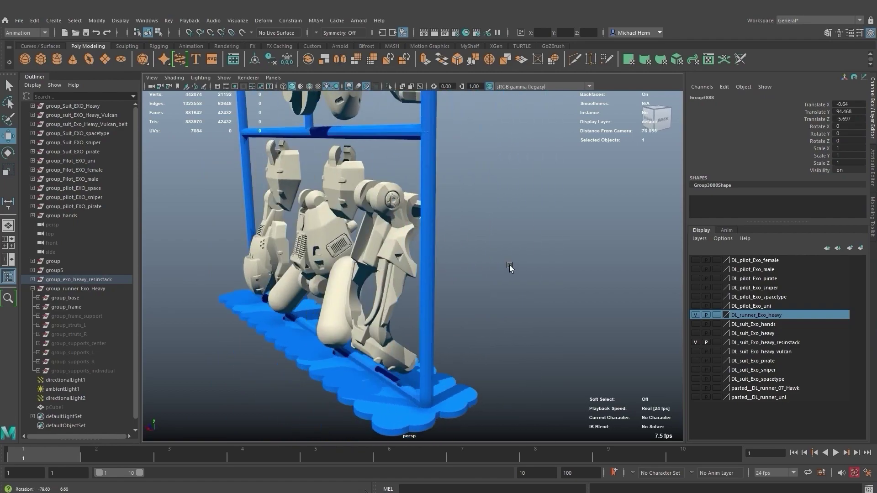
right_click_drag(506, 264, 425, 215, "alt")
middle_click_drag(425, 214, 445, 301, "alt")
left_click_drag(405, 287, 472, 277, "alt")
middle_click_drag(472, 277, 475, 300, "alt")
left_click(571, 267)
middle_click_drag(515, 263, 487, 224, "alt")
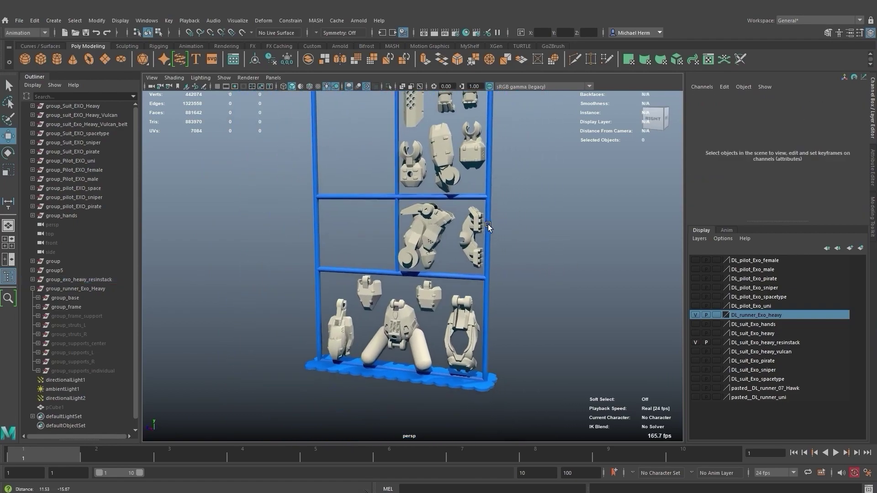
left_click_drag(487, 224, 480, 257, "alt")
Make group_frame_support of the heavy exo runner visible and clear the selection
left_click(73, 316)
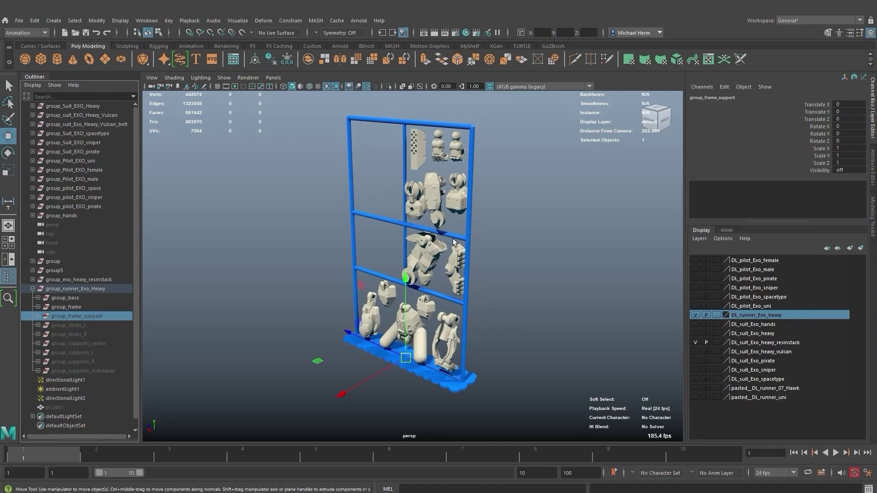
key("h")
left_click(533, 274)
Examine the orange frame supports from the side and front, including how they brace the blue uprights and crossbars
left_click_drag(533, 274, 522, 284, "alt")
scroll(479, 292, "up", 3)
middle_click_drag(455, 301, 475, 265, "alt")
left_click_drag(475, 269, 516, 238, "alt")
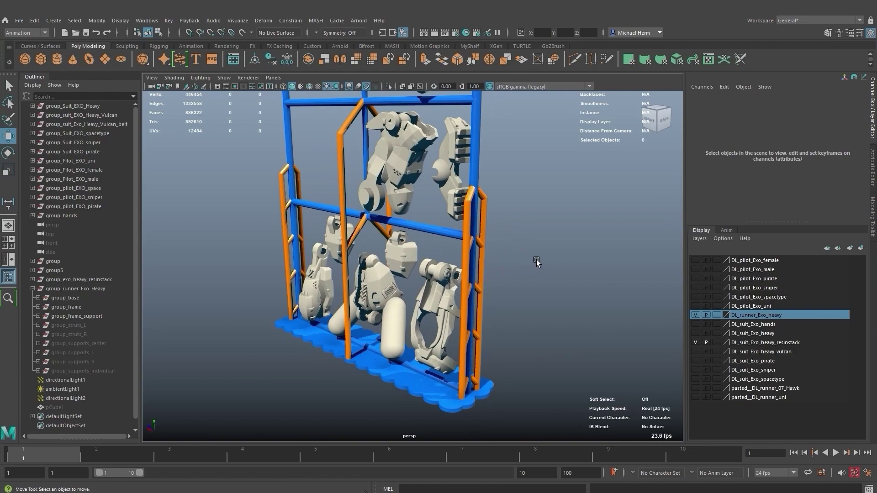
left_click_drag(544, 260, 502, 281, "alt")
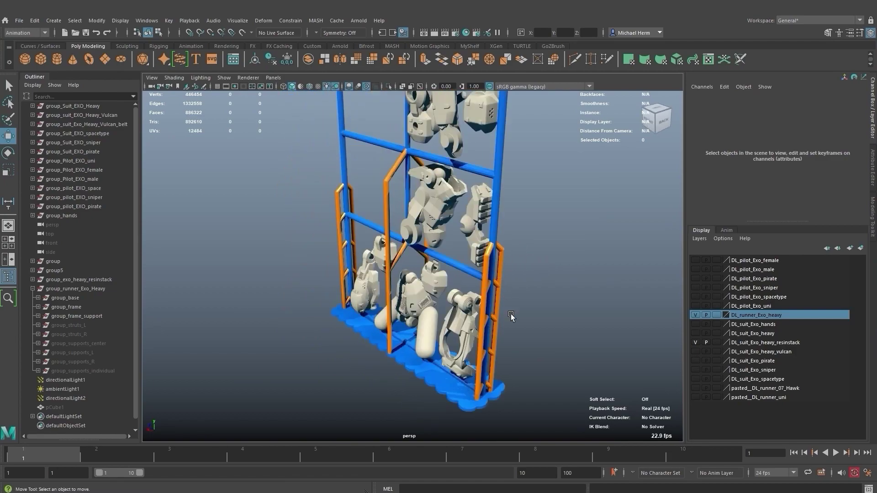
left_click_drag(513, 313, 467, 254, "alt")
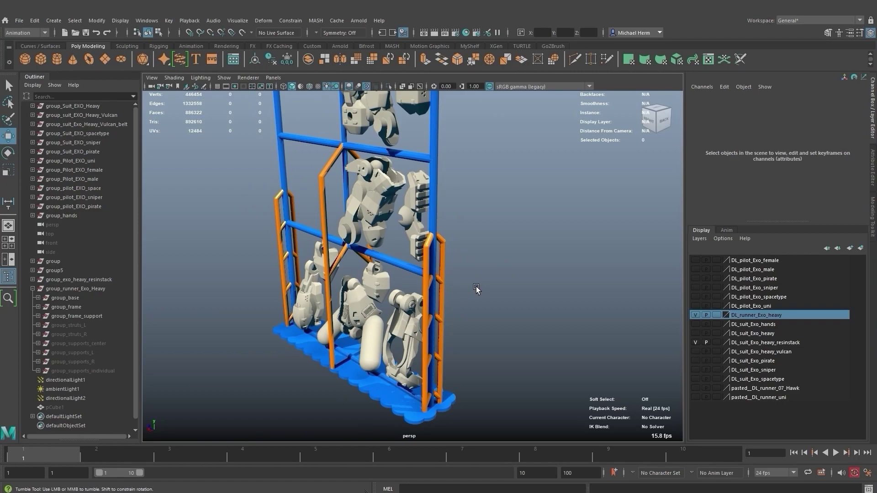
left_click_drag(471, 287, 520, 239, "alt")
left_click_drag(454, 271, 453, 275, "alt")
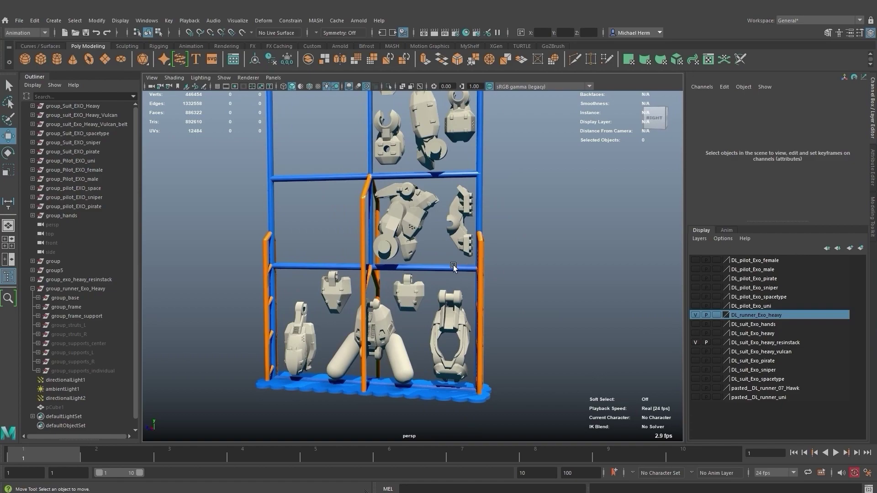
Inspect the lower crossbar and the suit parts placed above and below it between the orange supports
scroll(382, 280, "up", 3)
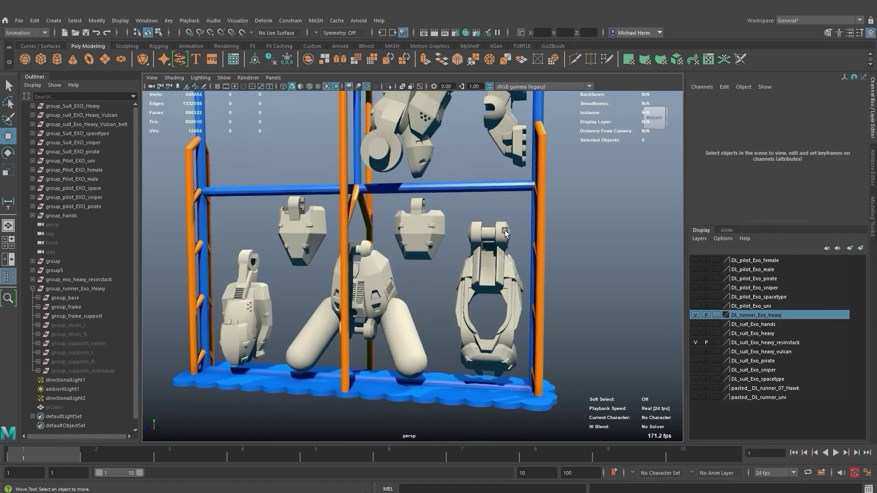
left_click_drag(506, 232, 475, 242, "alt")
scroll(459, 204, "down", 2)
middle_click_drag(460, 203, 463, 248, "alt")
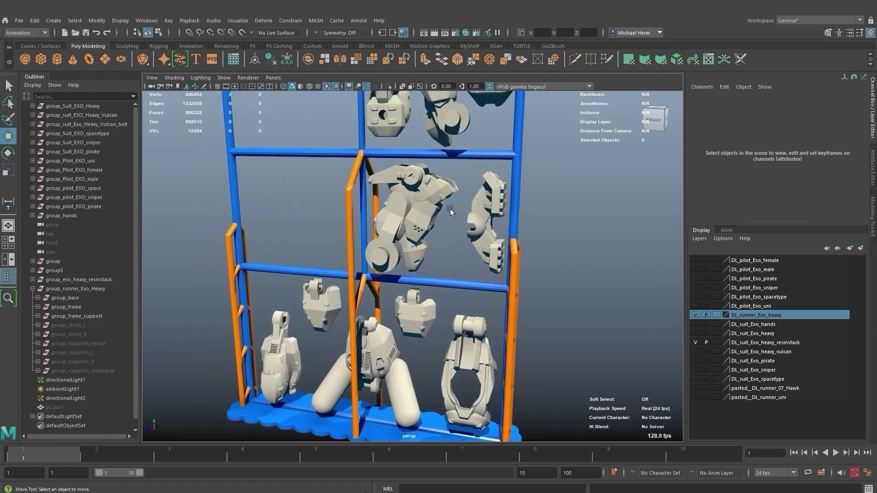
scroll(463, 248, "down", 2)
middle_click_drag(451, 212, 460, 194, "alt")
scroll(462, 247, "up", 3)
left_click_drag(461, 265, 440, 215, "alt")
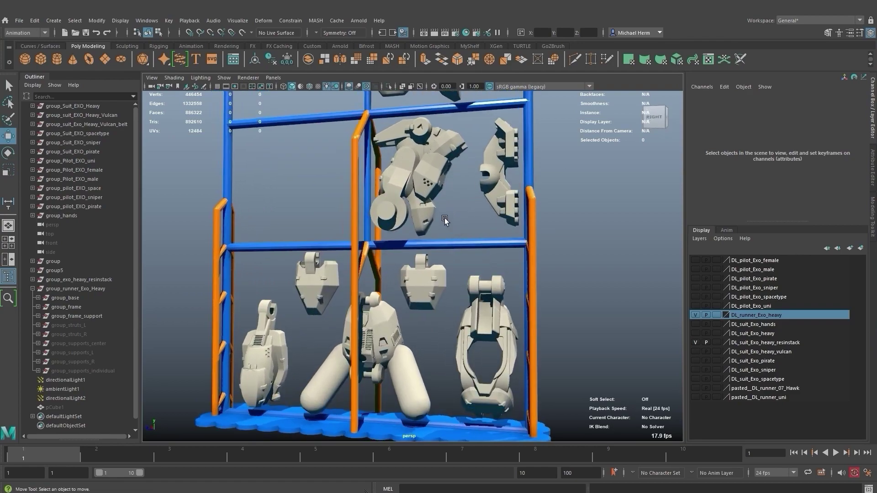
scroll(434, 224, "up", 3)
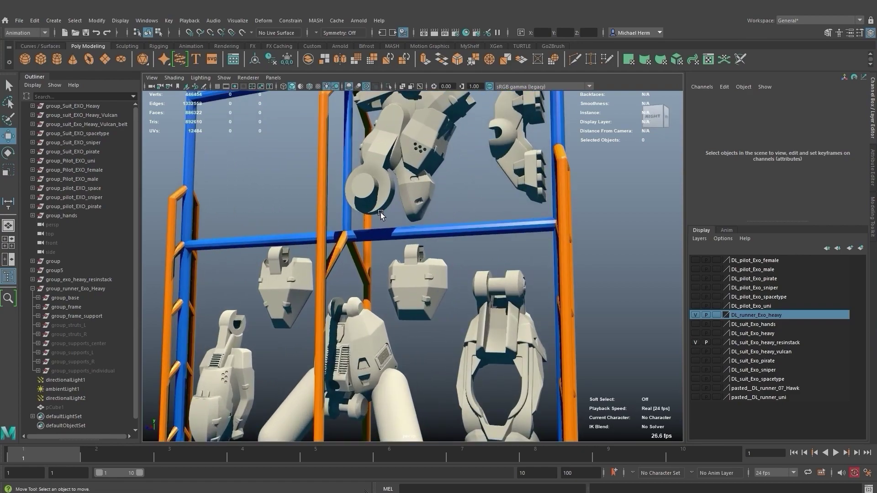
mouse_move(378, 210)
left_mouse_down("alt")
mouse_move(405, 202)
mouse_move(442, 223)
mouse_move(378, 192)
left_mouse_up("alt")
scroll(378, 192, "down", 3)
middle_click_drag(442, 249, 437, 213, "alt")
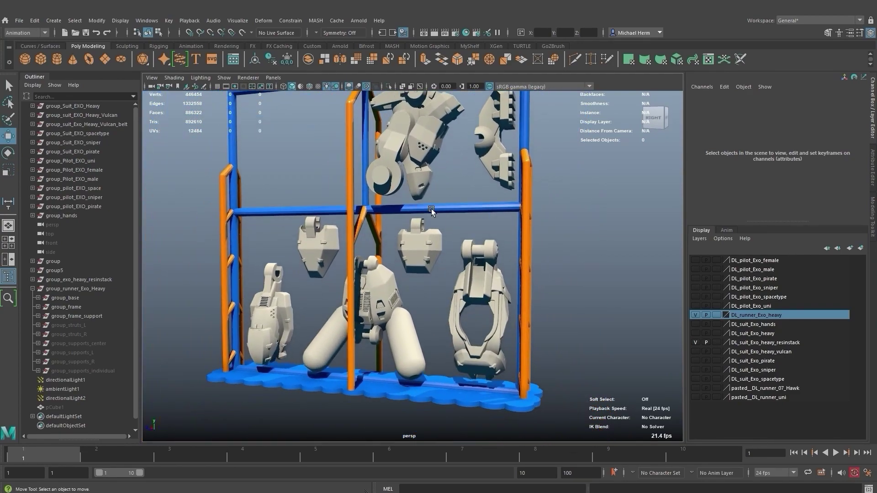
View the runner upside down and examine how the lowest parts hang beneath the base
left_click_drag(437, 214, 448, 227, "alt")
right_click_drag(448, 227, 466, 160, "alt")
left_click_drag(467, 160, 497, 244, "alt")
scroll(497, 244, "up", 3)
middle_click_drag(497, 244, 502, 192, "alt")
left_click_drag(502, 192, 457, 212, "alt")
scroll(423, 226, "up", 5)
left_click_drag(404, 232, 384, 200, "alt")
scroll(365, 208, "up", 5)
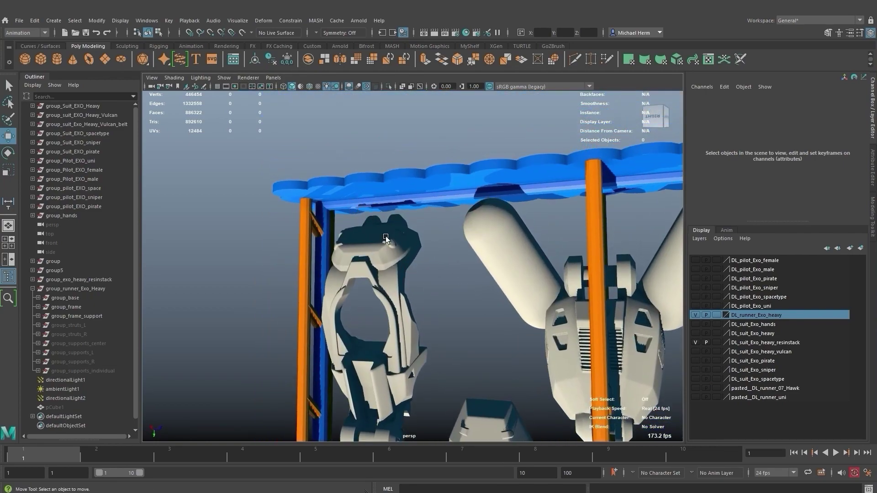
scroll(517, 257, "down", 5)
left_click_drag(517, 256, 433, 237, "alt")
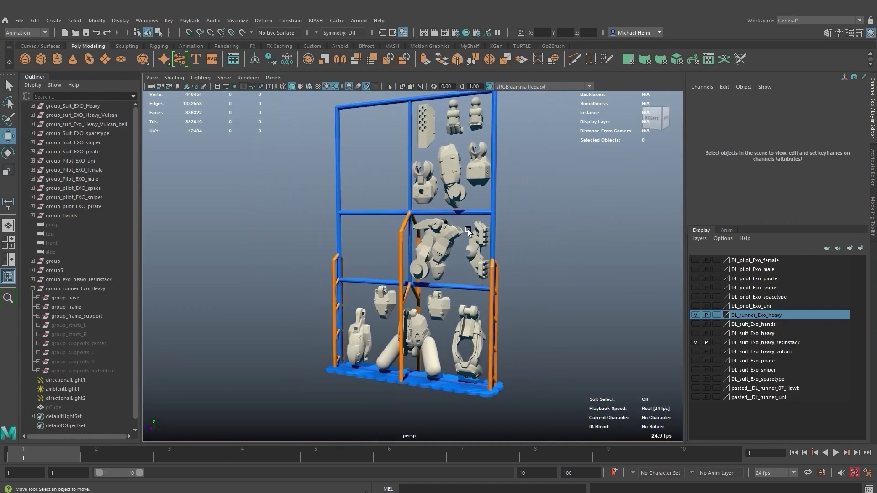
Make group_struts_L of the heavy exo runner visible and clear the selection
scroll(465, 242, "up", 5)
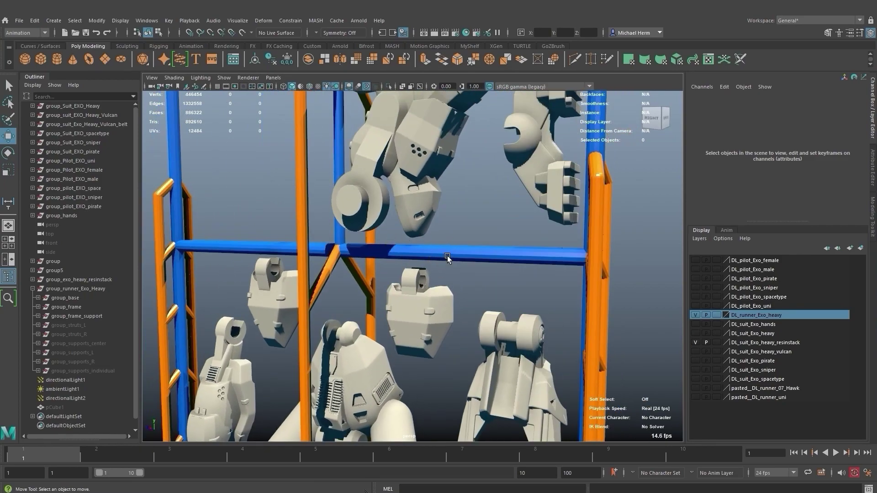
right_click_drag(462, 247, 404, 199, "alt")
mouse_move(405, 198)
left_mouse_down("alt")
mouse_move(429, 243)
mouse_move(396, 221)
mouse_move(420, 237)
mouse_move(412, 204)
left_mouse_up("alt")
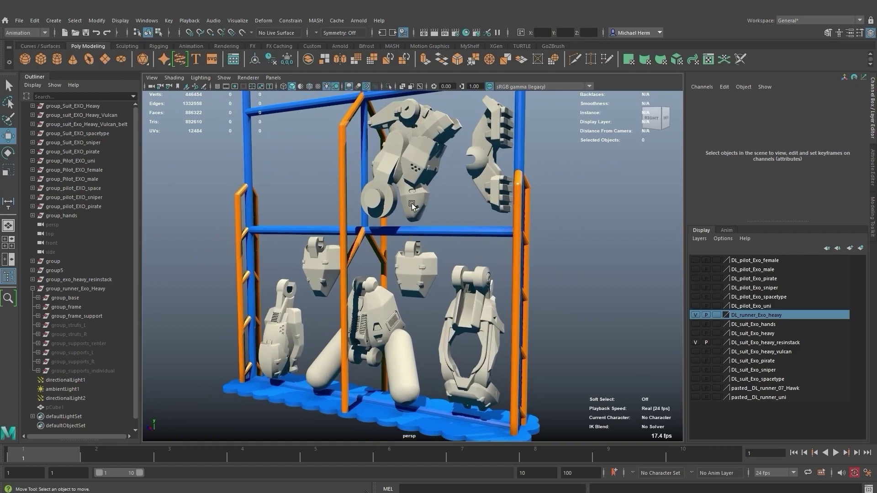
left_click(68, 325)
key("h")
left_click(206, 315)
Examine the branching green struts around the lower crossbar, the hanging armour part and the base
left_click_drag(434, 274, 487, 217, "alt")
middle_click_drag(467, 227, 440, 249, "alt")
left_click_drag(477, 230, 450, 254, "alt")
right_click_drag(450, 254, 478, 281, "alt")
middle_click_drag(479, 281, 453, 231, "alt")
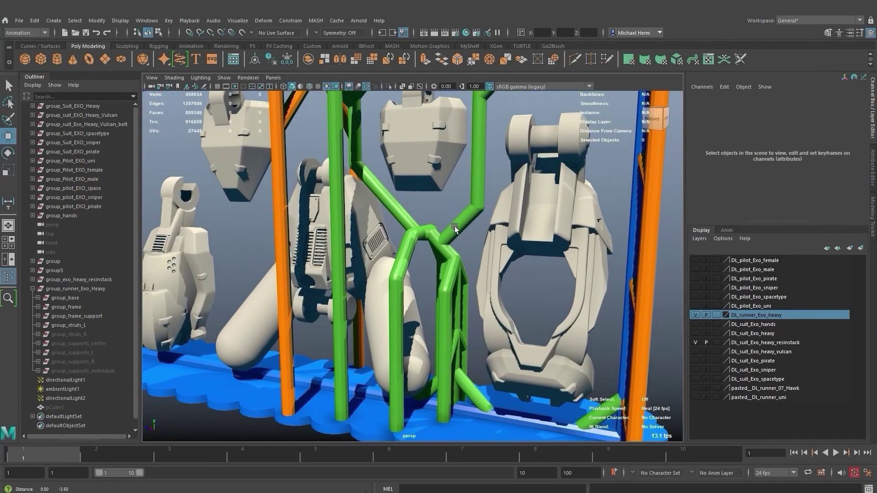
left_click_drag(454, 232, 475, 223, "alt")
right_click_drag(475, 223, 452, 251, "alt")
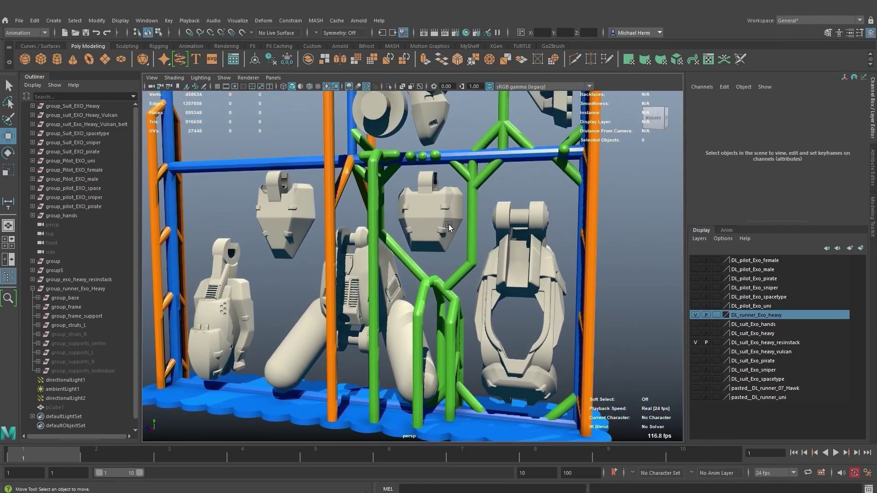
middle_click_drag(487, 237, 466, 253, "alt")
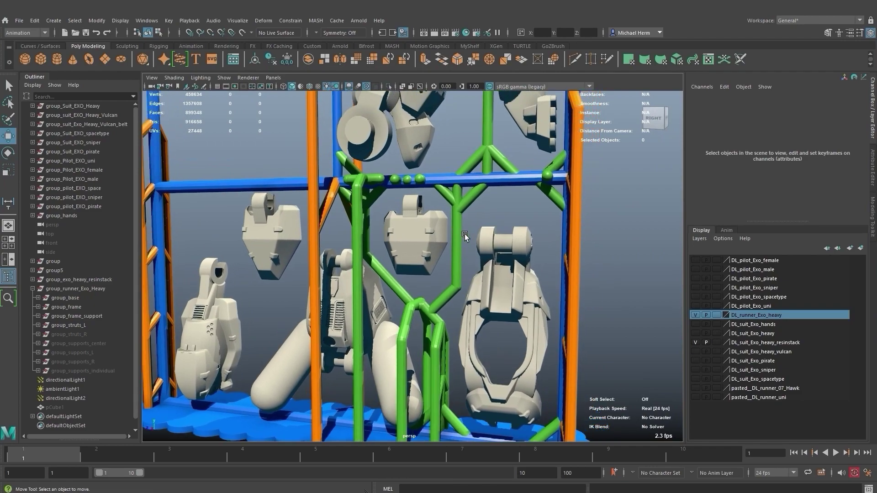
Examine the green struts rising from the base past the lower crossbar to the middle section of the runner
right_click_drag(464, 238, 454, 198, "alt")
left_click_drag(454, 199, 483, 227, "alt")
right_click_drag(484, 226, 461, 247, "alt")
middle_click_drag(485, 258, 472, 272, "alt")
left_click_drag(473, 271, 484, 259, "alt")
right_click_drag(484, 259, 487, 177, "alt")
middle_click_drag(486, 178, 505, 233, "alt")
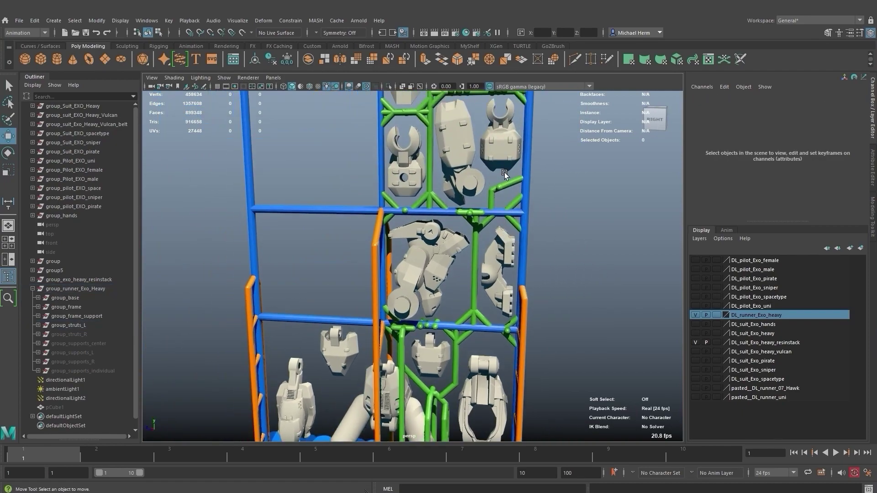
Inspect the struts around the arm, claw and pilot parts in the upper bays from the front and at an angle
left_click_drag(504, 185, 518, 201, "alt")
right_click_drag(518, 201, 532, 229, "alt")
middle_click_drag(461, 188, 457, 242, "alt")
right_click_drag(457, 242, 485, 247, "alt")
middle_click_drag(460, 229, 457, 276, "alt")
left_click_drag(456, 276, 464, 200, "alt")
middle_click_drag(464, 200, 449, 240, "alt")
right_click_drag(448, 240, 442, 213, "alt")
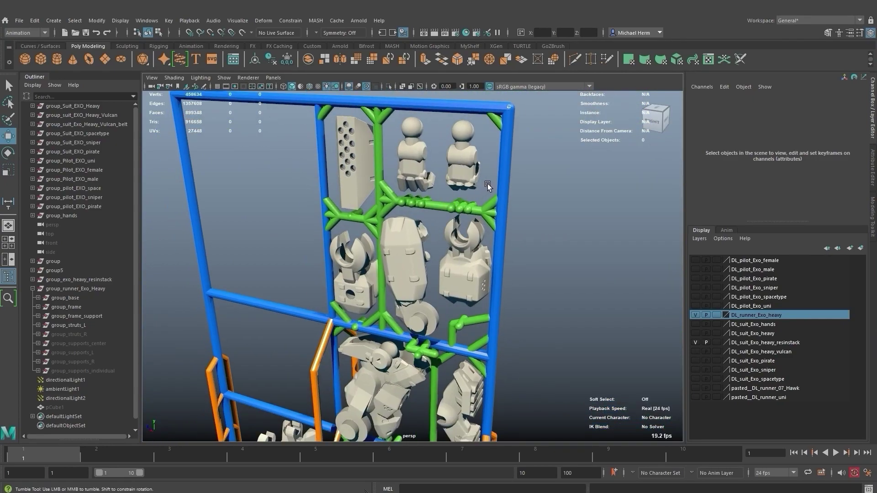
left_click_drag(461, 198, 406, 204, "alt")
Compare the strut layout above the base with the struts in the middle and upper bays
left_click_drag(449, 235, 457, 234, "alt")
right_click_drag(456, 234, 471, 247, "alt")
middle_click_drag(471, 246, 464, 204, "alt")
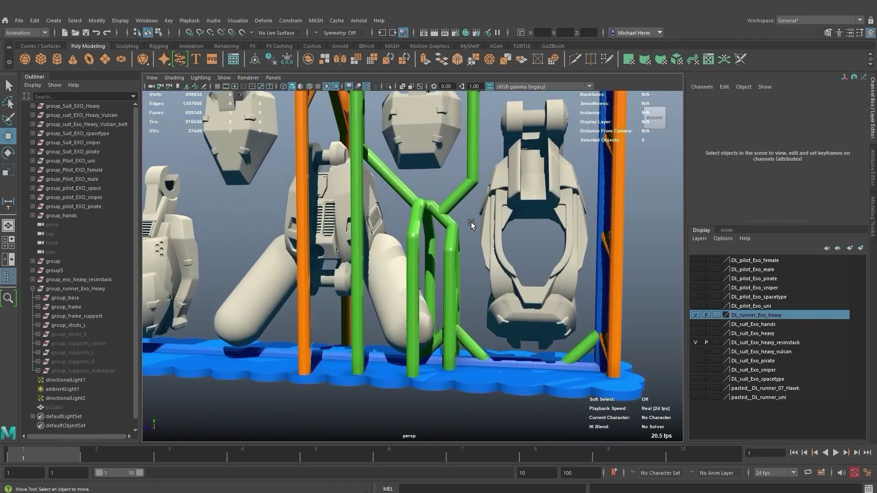
scroll(483, 283, "down", 5)
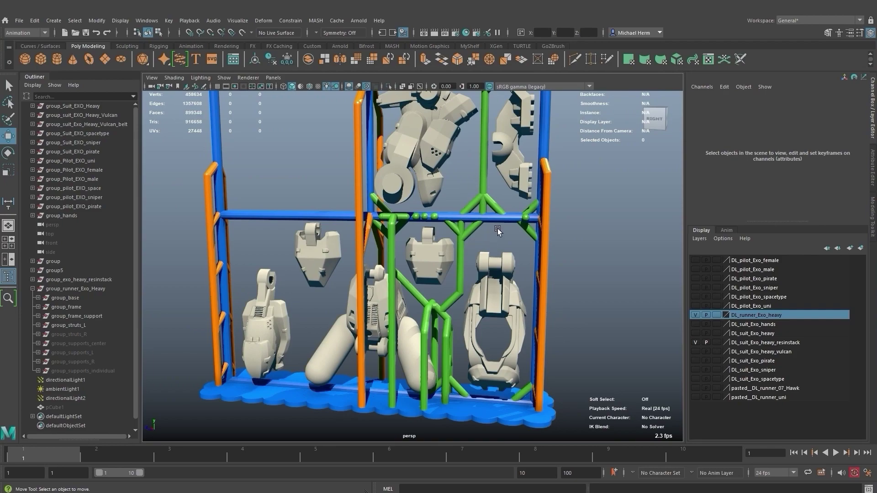
scroll(469, 213, "up", 5)
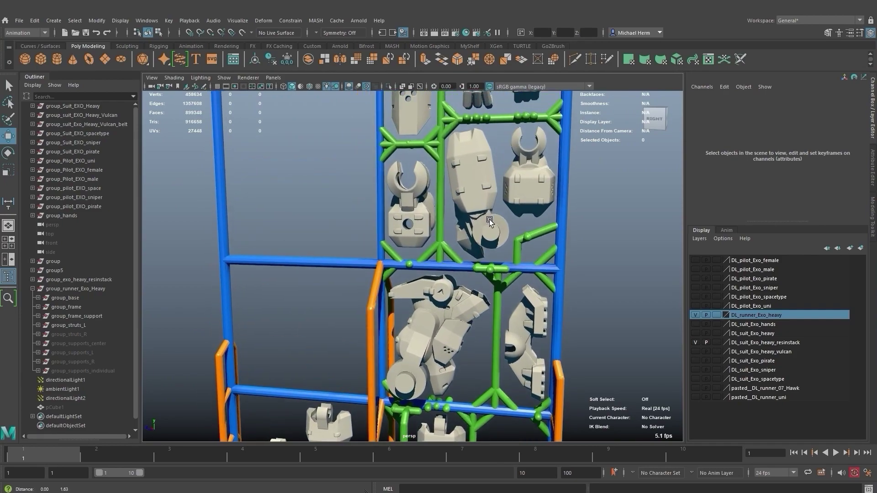
scroll(480, 202, "down", 2)
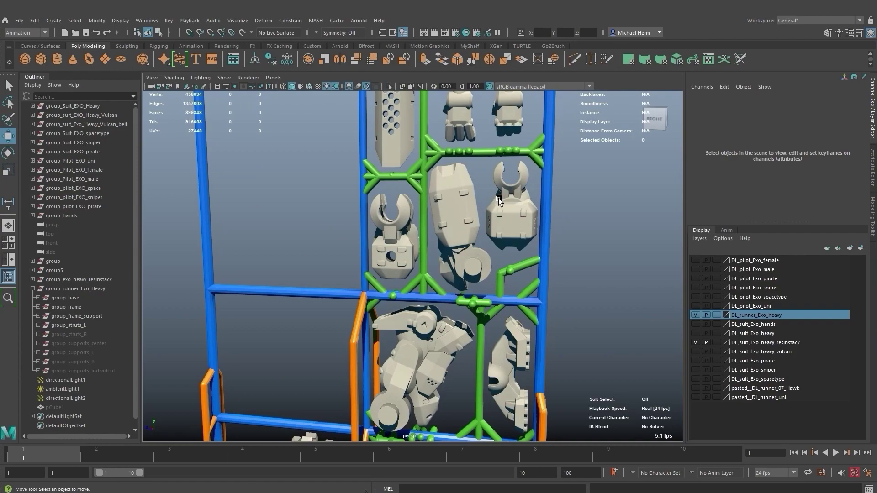
middle_click_drag(497, 199, 497, 234, "alt")
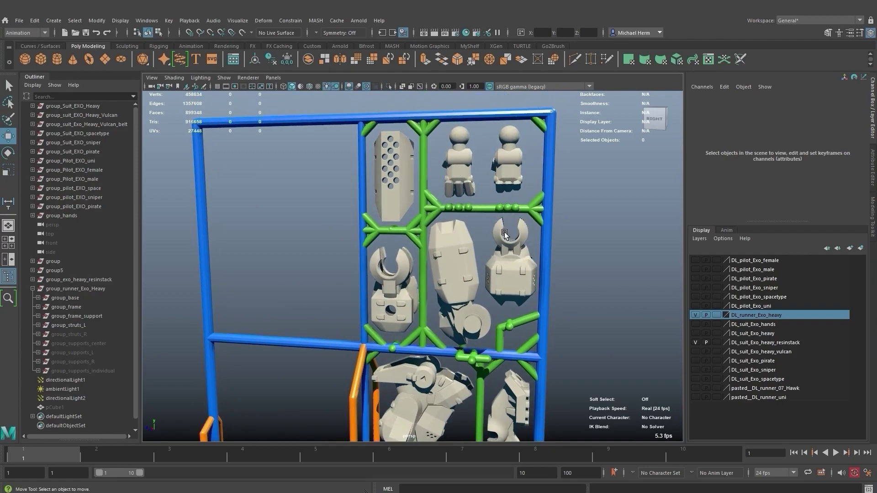
View the upper-bay struts at an angle and check the strut branches where they meet the lower crossbar
scroll(495, 240, "up", 5)
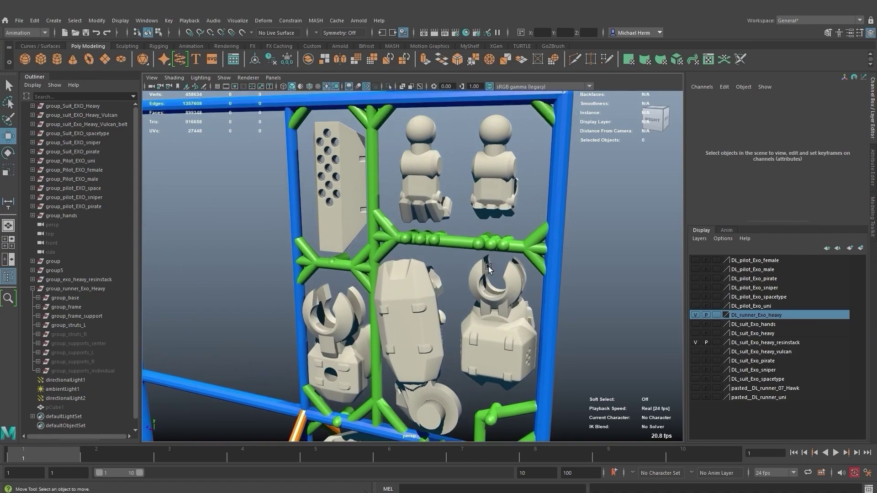
right_click_drag(489, 267, 445, 264, "alt")
left_click_drag(445, 265, 395, 220, "alt")
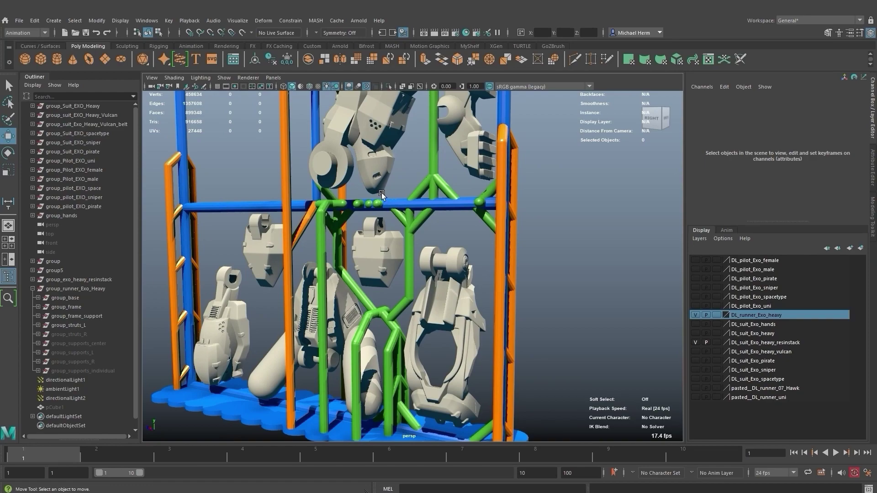
middle_click_drag(440, 223, 446, 243, "alt")
left_click_drag(447, 242, 473, 227, "alt")
middle_click_drag(473, 226, 453, 256, "alt")
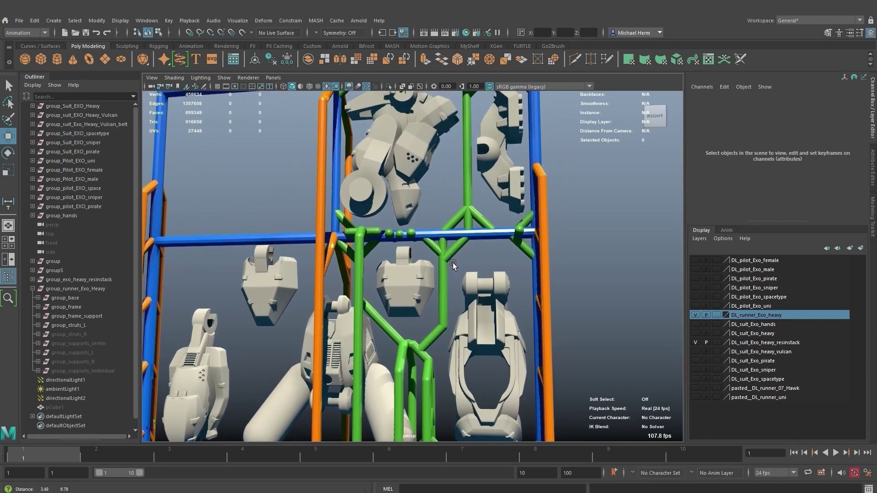
Highlight the lower and middle horizontal crossbars of the frame one after the other and clear the selection
left_click(484, 236)
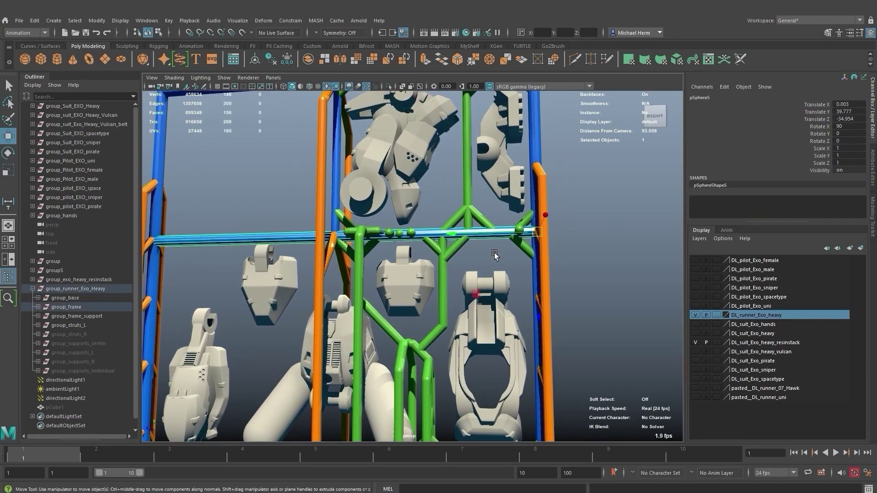
right_click_drag(493, 241, 413, 160, "alt")
middle_click_drag(427, 105, 445, 223, "alt")
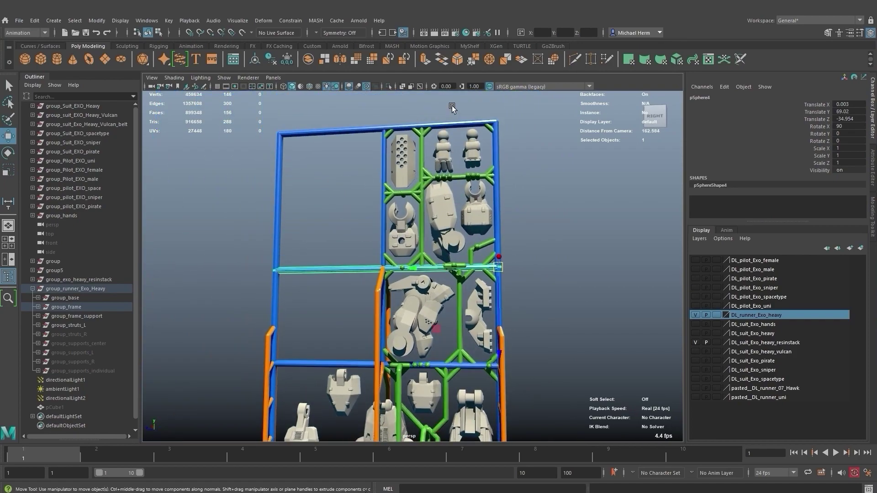
left_click(534, 161)
Examine the top frame bar and the short diagonal struts that brace it
left_click_drag(534, 161, 477, 215, "alt")
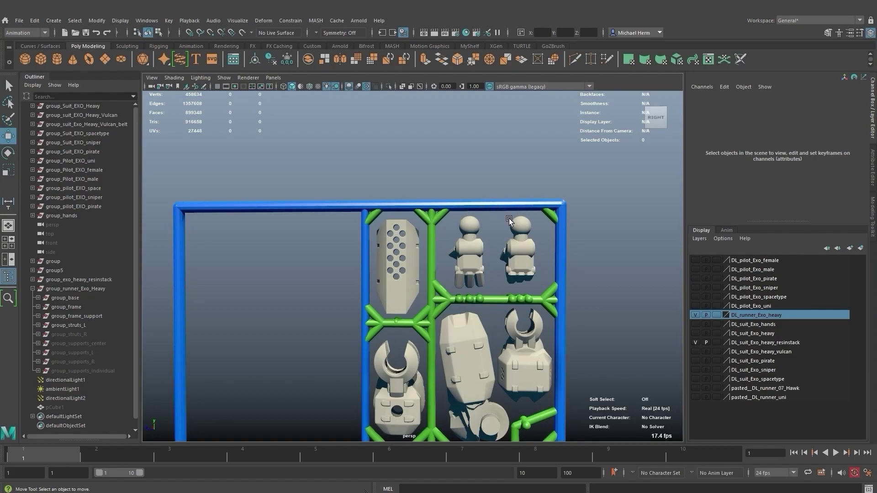
left_click_drag(508, 221, 475, 208, "alt")
left_click_drag(387, 207, 403, 198, "alt")
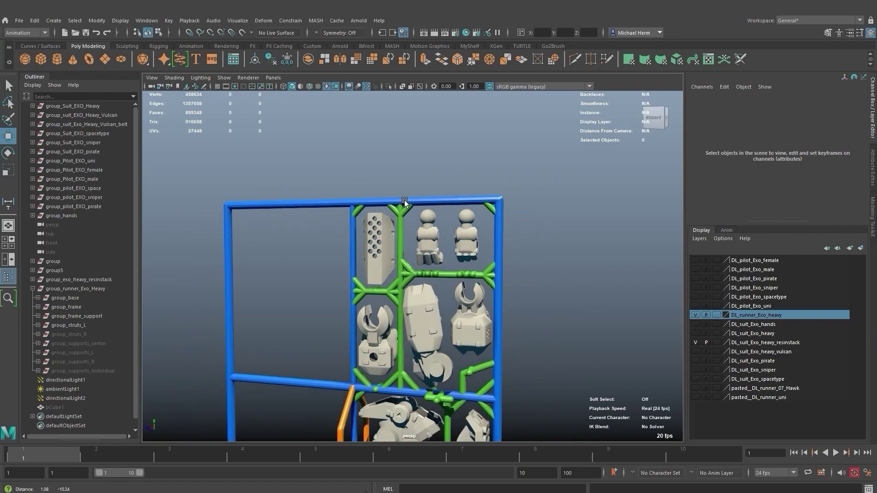
right_click_drag(404, 199, 385, 213, "alt")
middle_click_drag(413, 228, 423, 200, "alt")
left_click_drag(423, 200, 413, 251, "alt")
Highlight the middle crossbar, clear the selection and examine the empty upper bay beside the placed parts
left_click(411, 259)
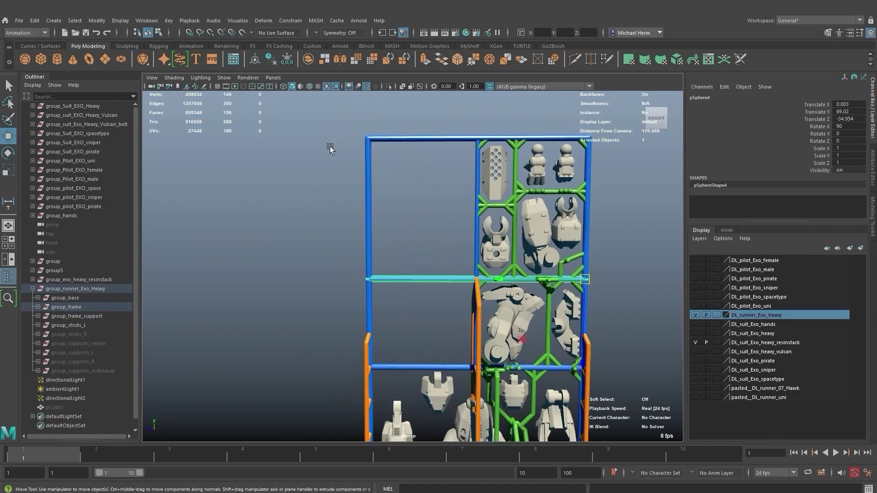
left_click(432, 189)
middle_click_drag(405, 146, 399, 184, "alt")
right_click_drag(399, 184, 448, 241, "alt")
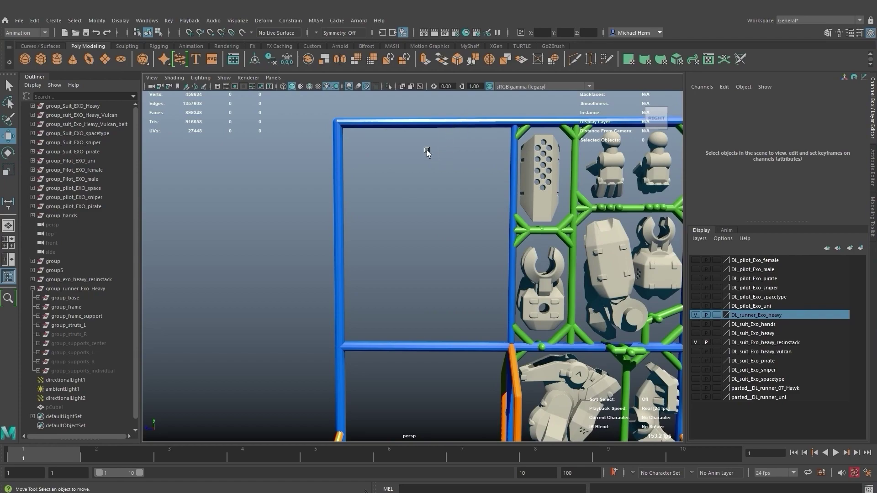
right_click_drag(423, 147, 404, 136, "alt")
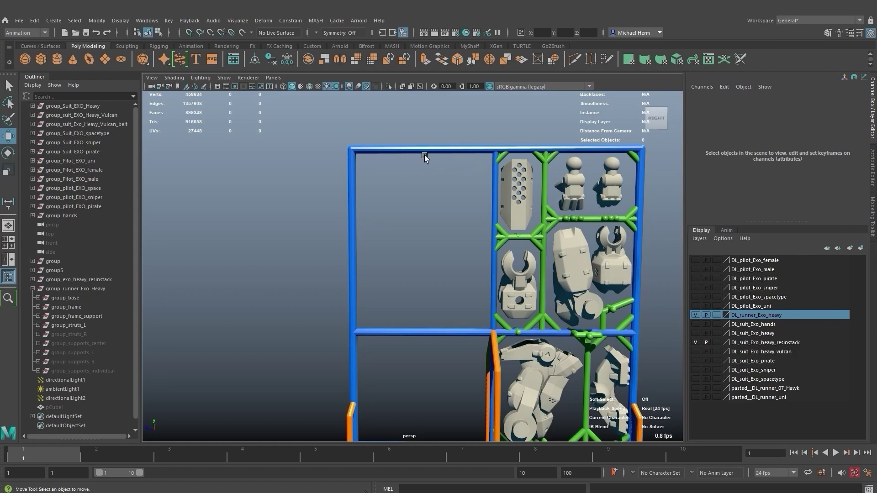
Highlight the diagonal struts beneath the top bar at the vertical strut and at the outer frame corner
middle_click_drag(430, 155, 403, 213, "alt")
left_click_drag(378, 172, 382, 146, "alt")
left_click(406, 133)
left_click(380, 141)
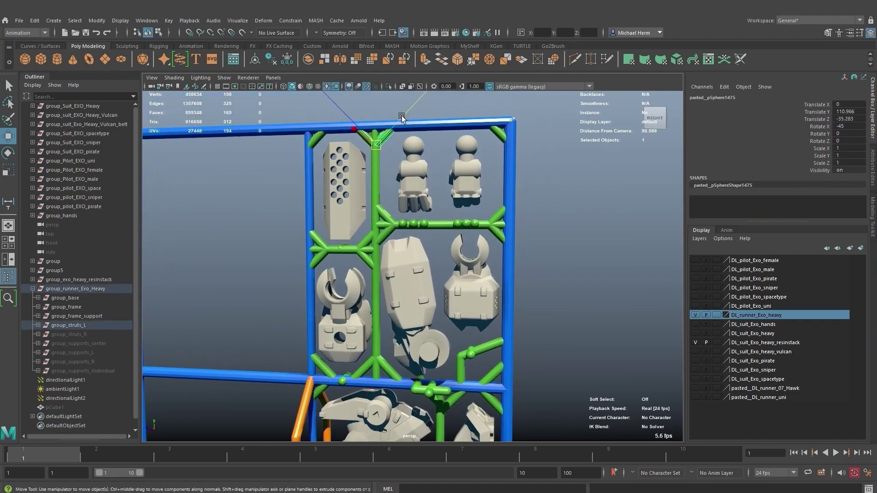
left_click(498, 138)
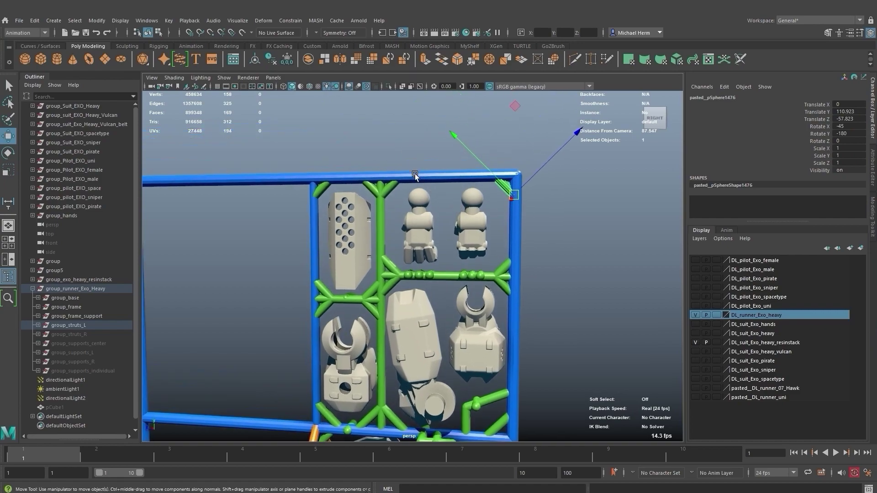
Examine the diagonal strut at the top of the vertical green strut and the branches around the lower crossbar
scroll(402, 162, "up", 3)
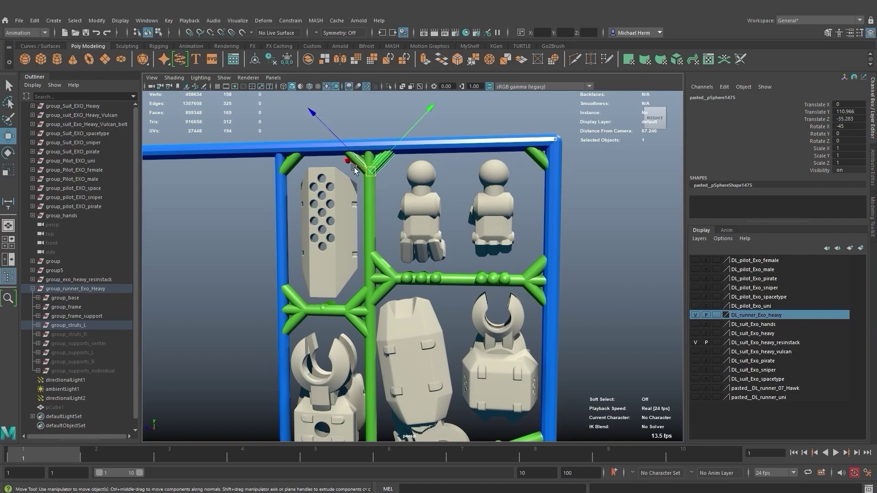
right_click_drag(376, 222, 348, 173, "alt")
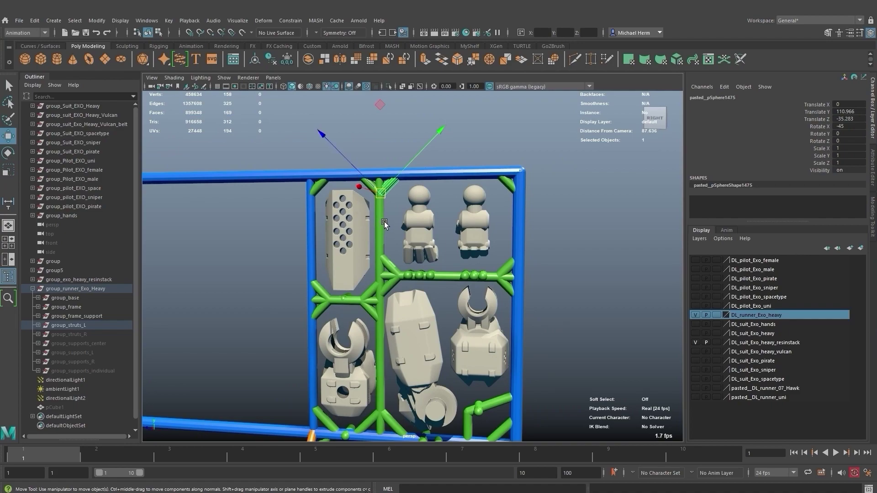
right_click_drag(385, 222, 384, 179, "alt")
left_click_drag(385, 179, 392, 219, "alt")
right_click_drag(393, 218, 407, 209, "alt")
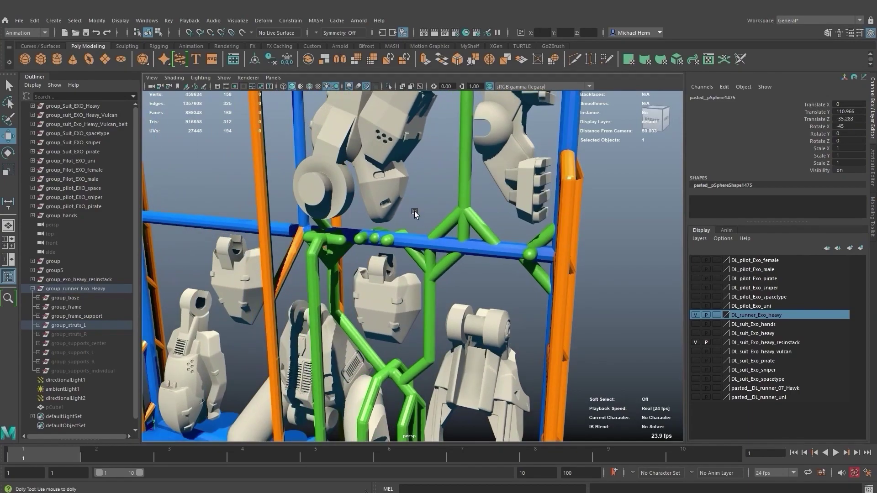
Select group_struts_R and examine where the lower struts join the base
left_click_drag(407, 210, 319, 222, "alt")
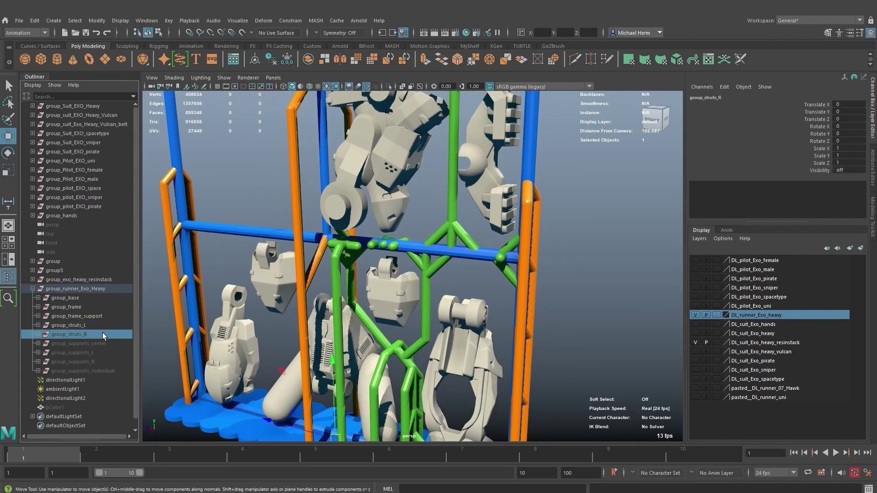
right_click_drag(511, 219, 535, 251, "alt")
left_click_drag(535, 251, 493, 233, "alt")
middle_click_drag(493, 233, 514, 165, "alt")
right_click_drag(515, 165, 509, 261, "alt")
middle_click_drag(509, 261, 510, 241, "alt")
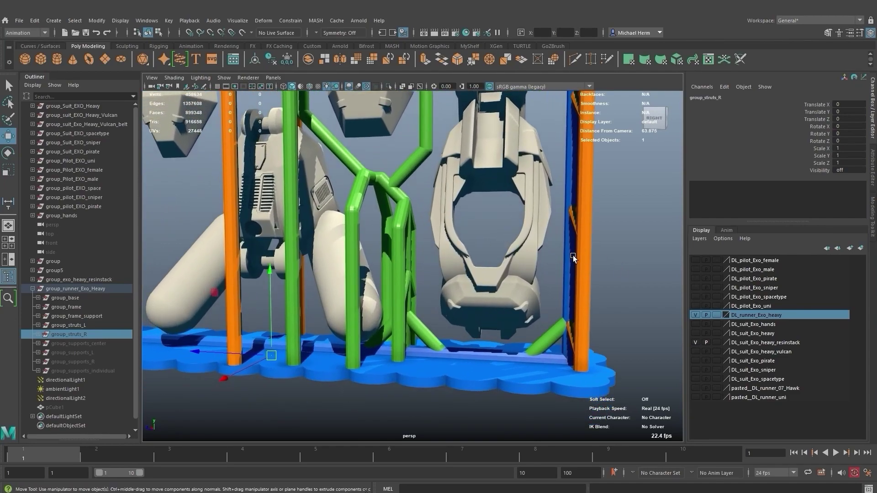
Make group_supports_center of the heavy exo runner visible
right_click_drag(567, 256, 522, 284, "alt")
left_click_drag(521, 284, 465, 223, "alt")
middle_click_drag(465, 223, 463, 240, "alt")
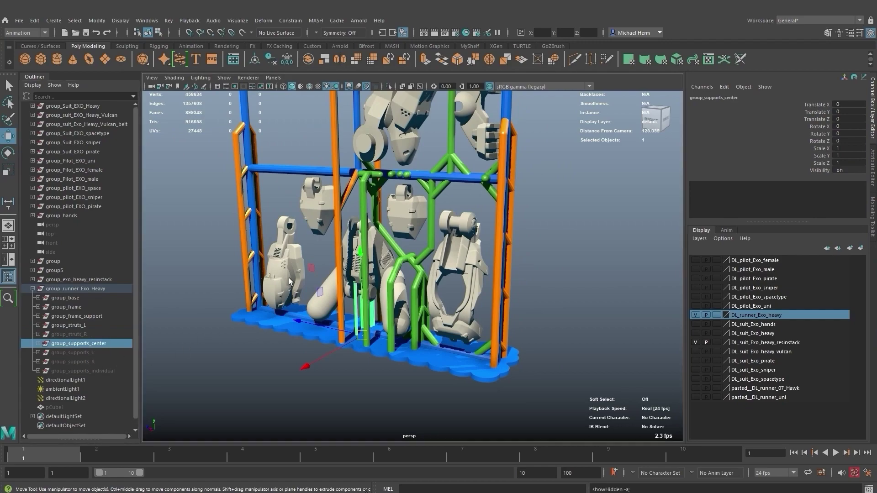
View the highlighted center supports beneath the torso from several sides of the runner
right_click_drag(289, 282, 347, 274, "alt")
left_click_drag(347, 274, 418, 232, "alt")
middle_click_drag(417, 232, 519, 250, "alt")
left_click_drag(519, 250, 426, 256, "alt")
right_click_drag(529, 250, 450, 263, "alt")
left_click_drag(450, 262, 508, 244, "alt")
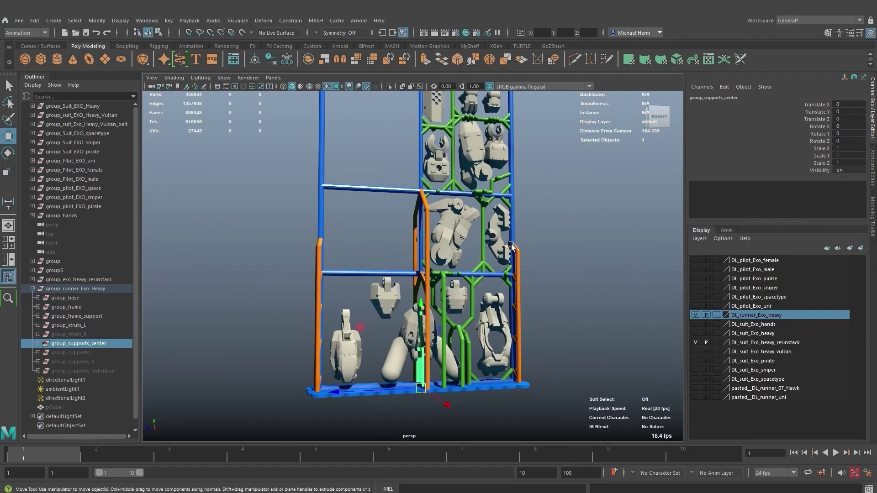
left_click_drag(508, 307, 415, 223, "alt")
middle_click_drag(463, 310, 463, 206, "alt")
right_click_drag(463, 206, 507, 219, "alt")
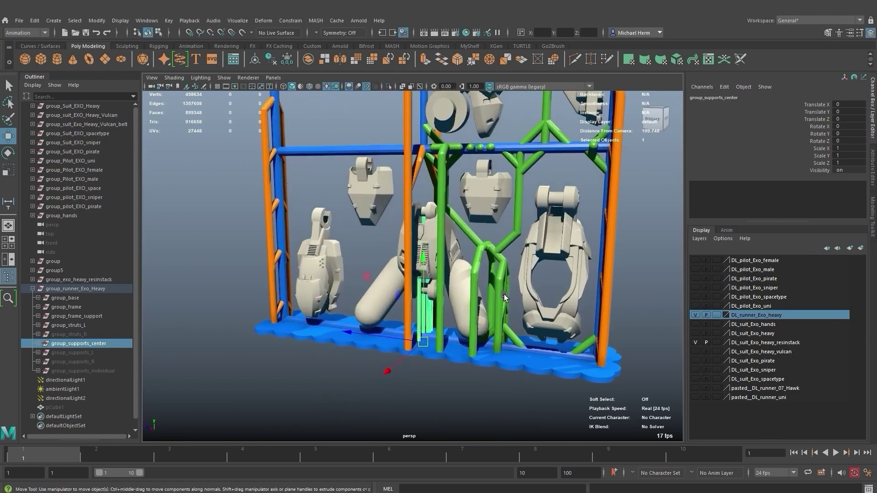
Examine how the center supports sit among the frame, struts and parts across the whole runner
middle_click_drag(486, 253, 467, 303, "alt")
right_click_drag(468, 303, 443, 288, "alt")
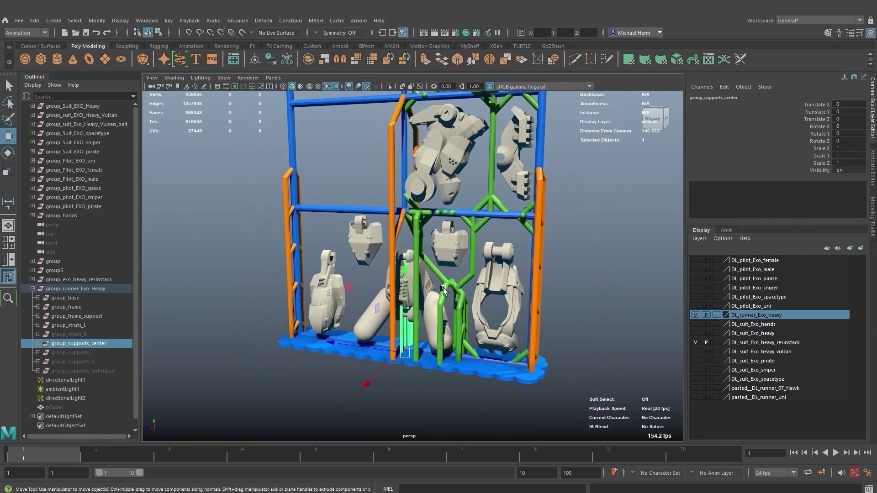
middle_click_drag(444, 272, 446, 292, "alt")
left_click_drag(447, 292, 457, 301, "alt")
right_click_drag(429, 315, 450, 338, "alt")
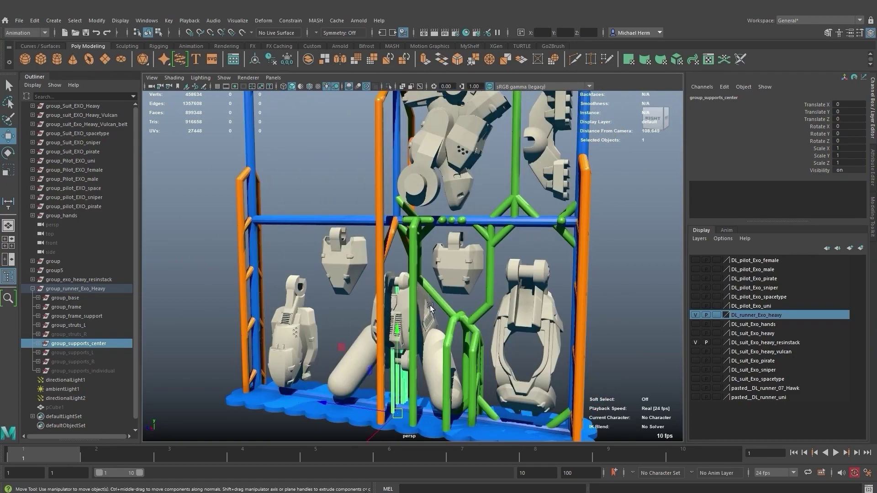
middle_click_drag(429, 306, 453, 259, "alt")
right_click_drag(470, 275, 413, 232, "alt")
middle_click_drag(413, 232, 418, 250, "alt")
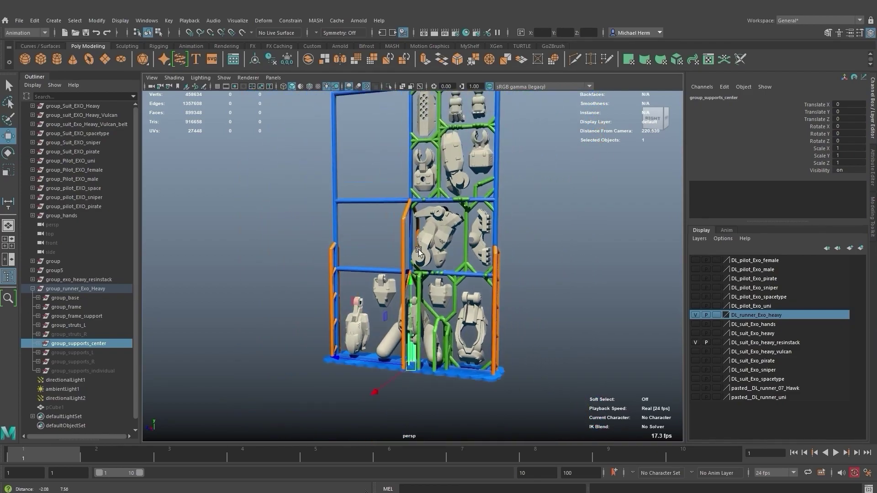
left_click_drag(418, 251, 474, 245, "alt")
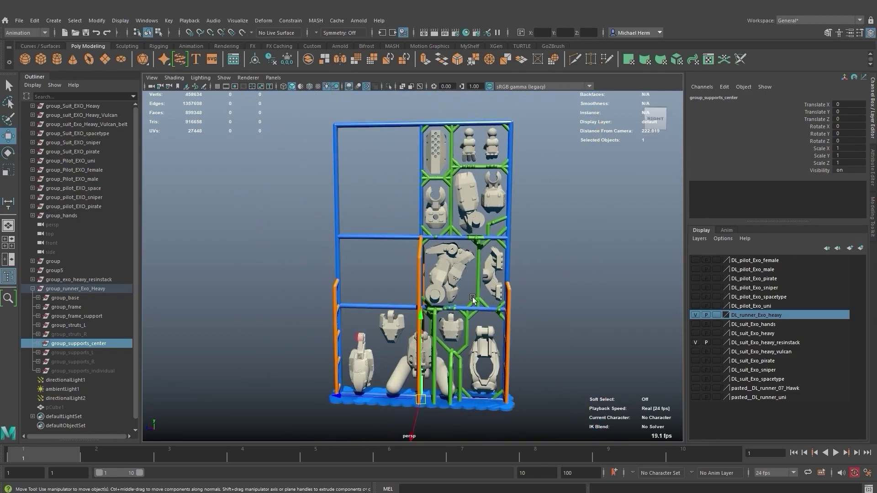
Inspect the center supports between the base and the torso part up close
middle_click_drag(474, 297, 441, 248, "alt")
right_click_drag(379, 229, 481, 262, "alt")
left_click_drag(480, 262, 464, 259, "alt")
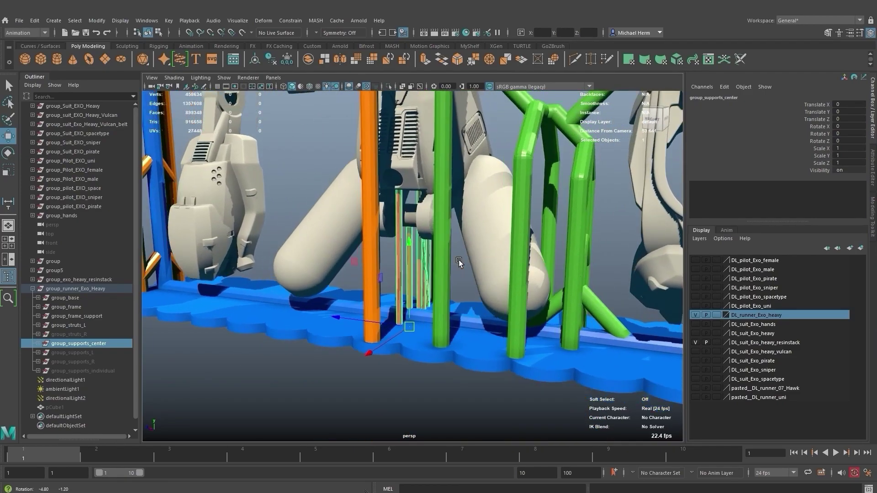
left_click_drag(374, 261, 424, 257, "alt")
right_click_drag(343, 265, 379, 273, "alt")
left_click_drag(371, 308, 316, 265, "alt")
Select the single front support tube under the torso part and view it from the side
left_click(381, 284)
left_click_drag(379, 280, 438, 294, "alt")
left_click(437, 295)
left_click_drag(531, 258, 385, 314, "alt")
scroll(395, 313, "up", 3)
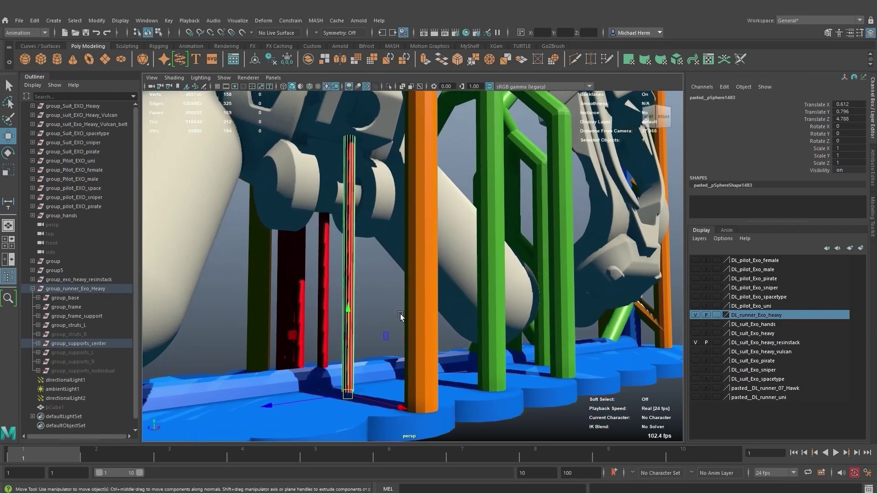
Examine the selected support tube between the base and the torso from the front
middle_click_drag(386, 288, 396, 292, "alt")
scroll(350, 242, "down", 5)
left_click_drag(491, 278, 387, 289, "alt")
scroll(431, 302, "up", 2)
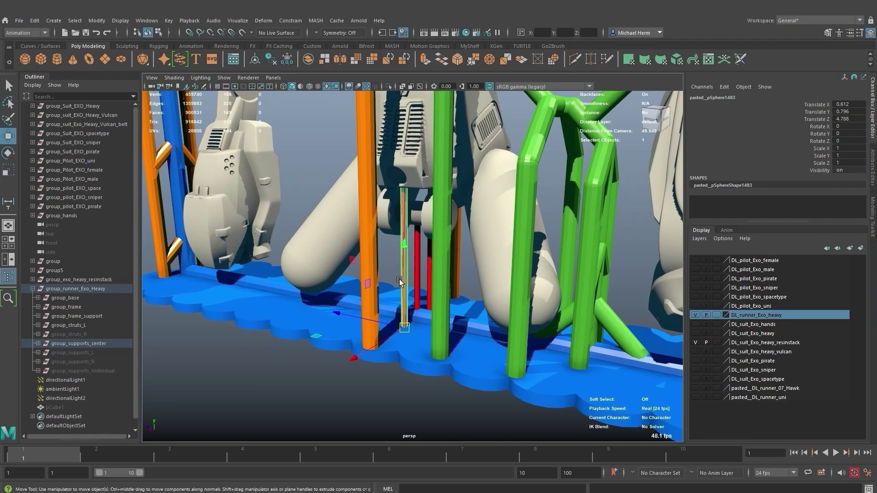
right_click_drag(409, 279, 371, 201, "alt")
middle_click_drag(414, 193, 412, 264, "alt")
scroll(412, 263, "down", 3)
scroll(402, 264, "up", 8)
Examine the contact between the selected support tube and the torso's underside from different angles
middle_click_drag(366, 374, 385, 301, "alt")
scroll(359, 255, "down", 2)
left_click_drag(385, 303, 507, 247, "alt")
right_click_drag(374, 247, 418, 283, "alt")
left_click_drag(418, 283, 411, 237, "alt")
right_click_drag(411, 237, 370, 217, "alt")
right_click_drag(420, 253, 390, 205, "alt")
middle_click_drag(443, 217, 456, 265, "alt")
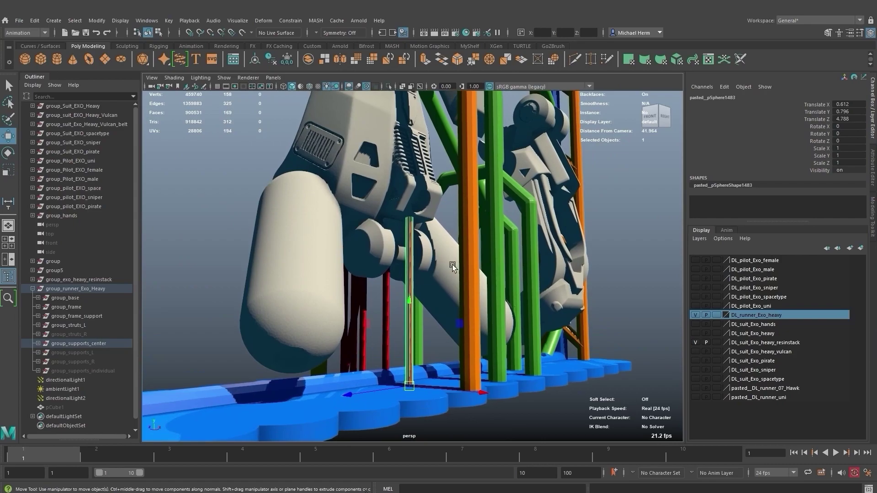
Compare the selected front support tube with the shorter support tube behind it from different angles
left_click_drag(457, 264, 399, 261, "alt")
right_click_drag(399, 261, 413, 262, "alt")
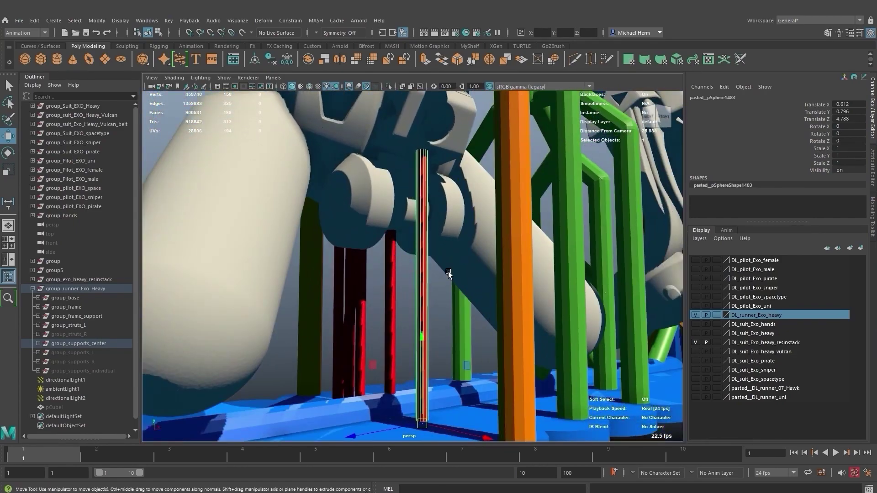
left_click_drag(451, 272, 372, 295, "alt")
right_click_drag(372, 295, 359, 235, "alt")
left_click_drag(421, 255, 414, 276, "alt")
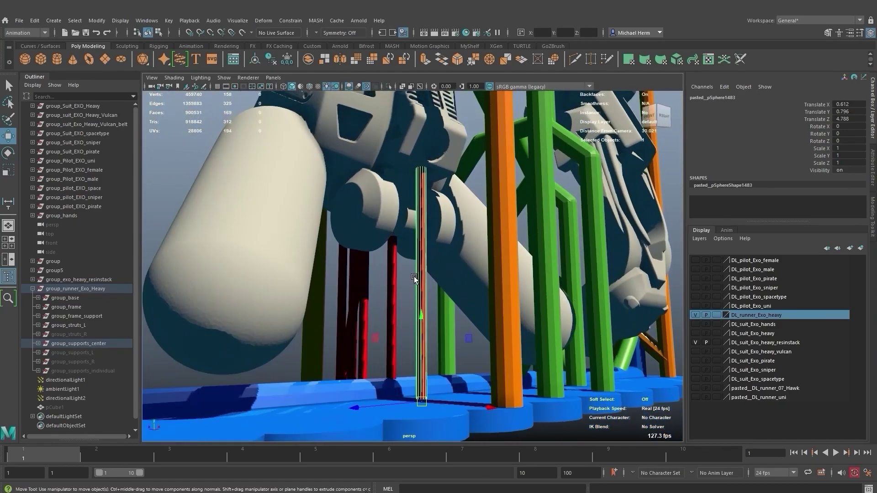
left_click(361, 303)
left_click_drag(361, 303, 298, 347, "alt")
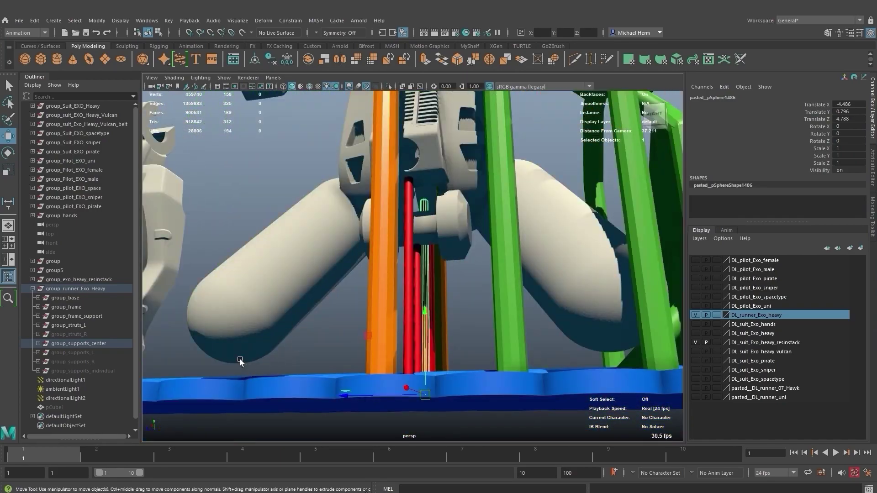
left_click_drag(374, 309, 347, 292, "alt")
Show the hidden group_supports_L group of the heavy exo runner
left_click(73, 353)
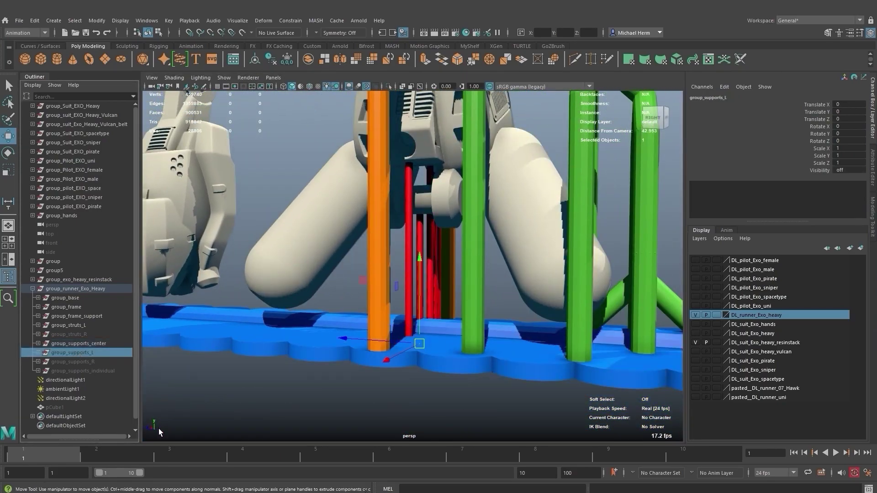
key("shift+h")
scroll(484, 210, "down", 3)
left_click_drag(495, 201, 496, 198, "alt")
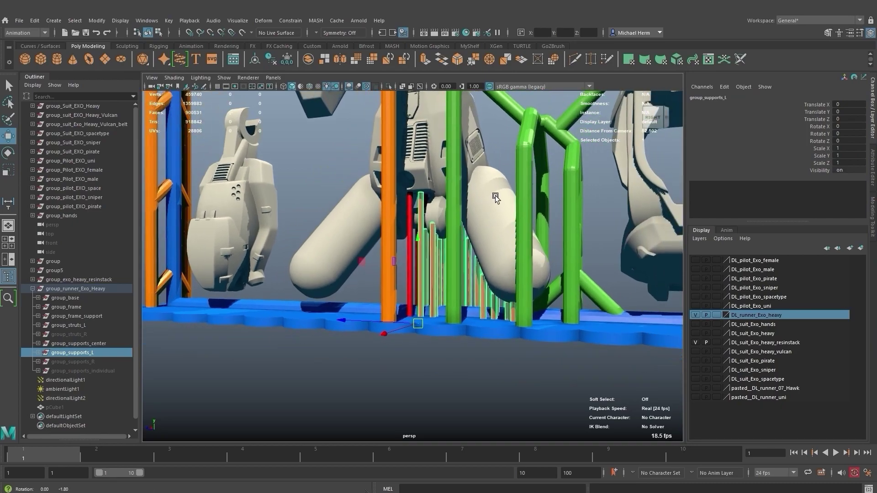
Select one of the group_supports_L tubes standing on the base beneath the torso part's round joint
right_click_drag(496, 196, 599, 262, "alt")
right_click_drag(480, 160, 596, 243, "alt")
left_click_drag(597, 243, 504, 368, "alt")
left_click(533, 176)
scroll(512, 206, "down", 3)
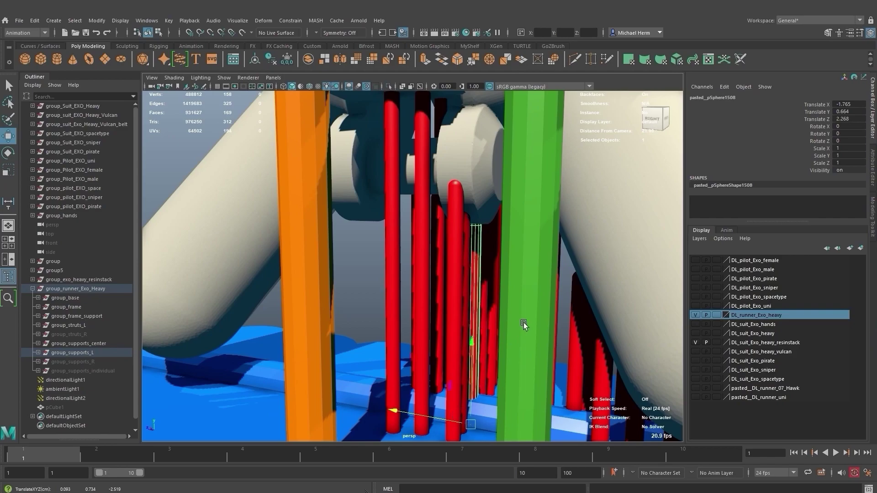
Examine up close where the selected support tube meets the underside of the round joint
left_click_drag(526, 319, 493, 313, "alt")
middle_click_drag(494, 313, 466, 262, "alt")
right_click_drag(466, 262, 564, 297, "alt")
middle_click_drag(564, 298, 525, 401, "alt")
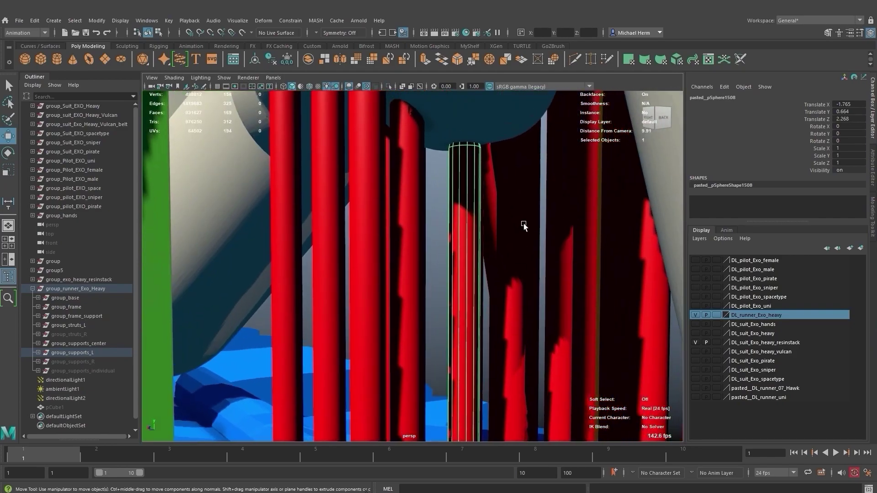
left_click_drag(524, 223, 478, 184, "alt")
middle_click_drag(503, 251, 492, 191, "alt")
left_click_drag(492, 201, 480, 228, "alt")
middle_click_drag(451, 177, 446, 126, "alt")
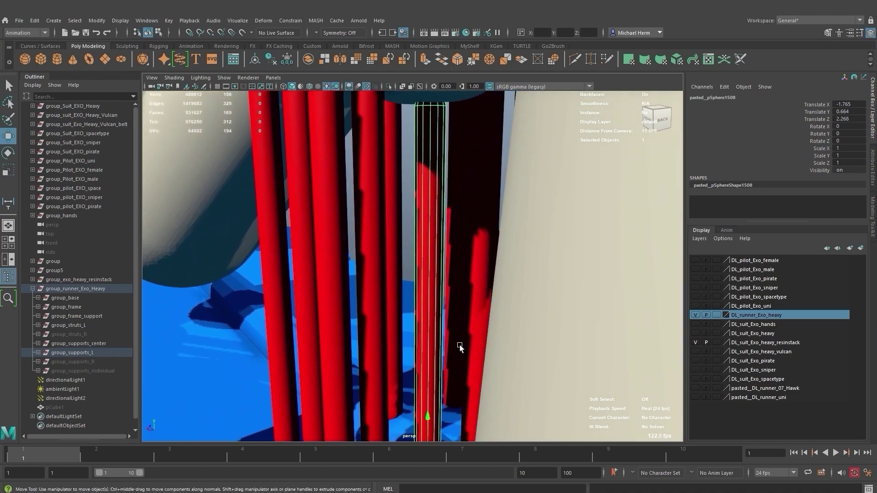
Try shifting the selected support tube slightly along the X axis, and undo the moves
right_click_drag(459, 348, 415, 260, "alt")
left_click_drag(416, 261, 429, 270, "alt")
right_click_drag(446, 366, 448, 392, "alt")
middle_click_drag(419, 380, 419, 377, "alt")
left_click_drag(419, 377, 402, 435, "alt")
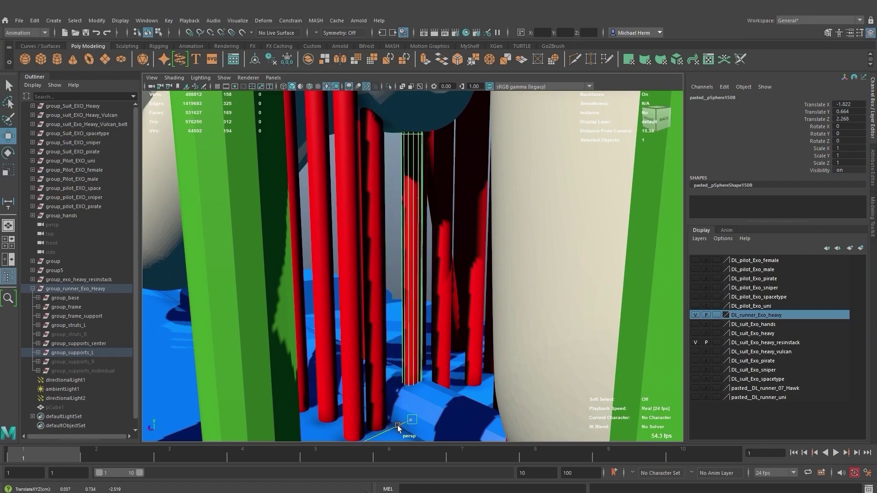
left_click_drag(397, 427, 397, 426)
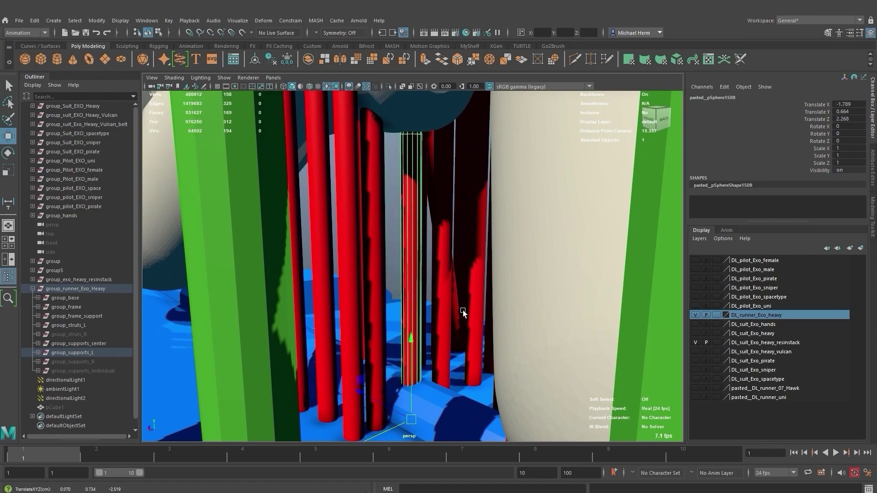
key("ctrl+z")
key("ctrl+z")
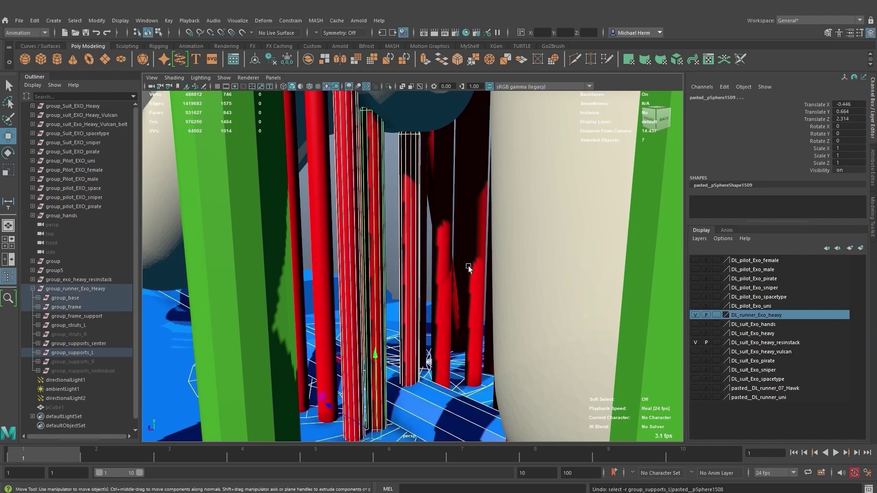
Inspect the left-side support tubes from several angles, up to those beneath the large round leg joint
right_click_drag(467, 264, 396, 229, "alt")
left_click(289, 433)
left_click_drag(402, 320, 374, 275, "alt")
left_click_drag(388, 323, 407, 248, "alt")
left_click_drag(443, 284, 442, 303, "alt")
left_click_drag(456, 264, 502, 279, "alt")
left_click_drag(514, 308, 458, 302, "alt")
left_click_drag(437, 337, 479, 289, "alt")
left_click(502, 325)
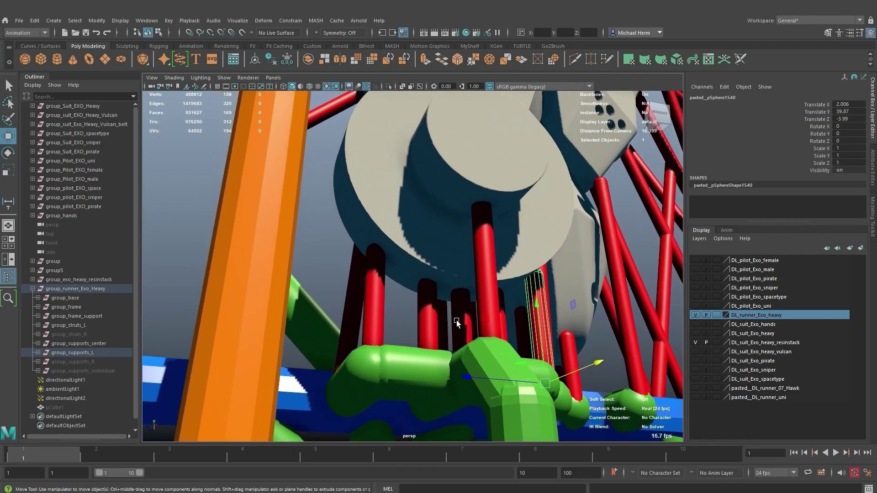
Select the support tube under the outer edge of the round leg joint and examine it from behind
left_click_drag(471, 286, 440, 245, "alt")
left_click(391, 288)
left_click_drag(501, 250, 426, 243, "alt")
right_click_drag(427, 243, 466, 273, "alt")
left_click_drag(466, 272, 426, 249, "alt")
left_click(394, 271)
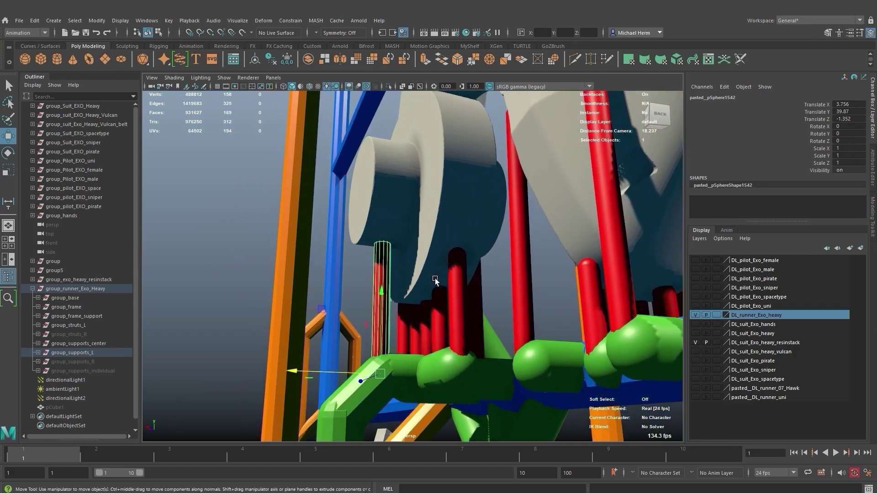
Select the vertical green strut that carries the support tubes under the round leg joint
scroll(436, 279, "down", 4)
left_click_drag(437, 279, 411, 246, "alt")
left_click(396, 265)
scroll(436, 214, "down", 2)
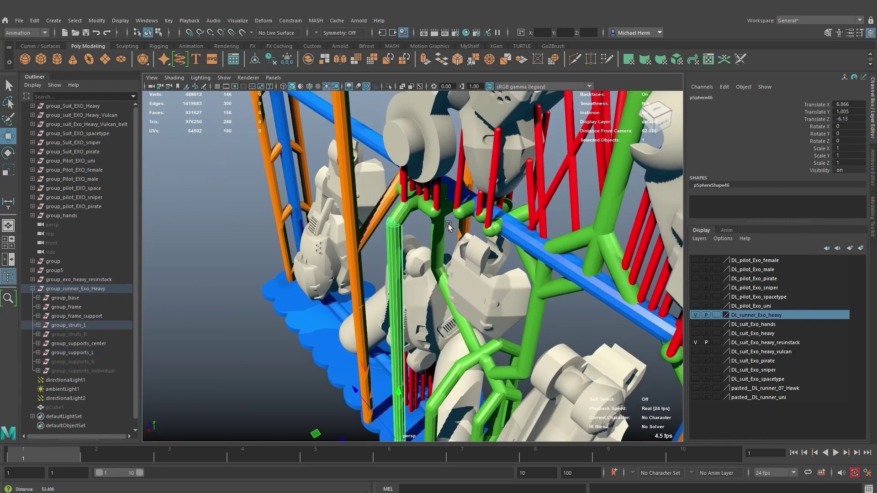
Duplicate the support tube nearest the green upright under the angled armour part and place the copy beside it at Translate Z -20.319
left_click_drag(436, 214, 487, 238, "alt")
scroll(518, 252, "up", 10)
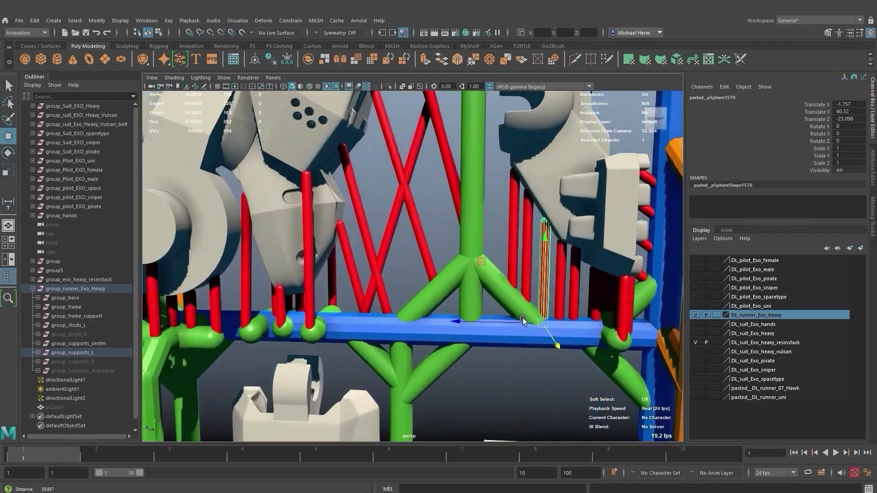
scroll(431, 264, "up", 4)
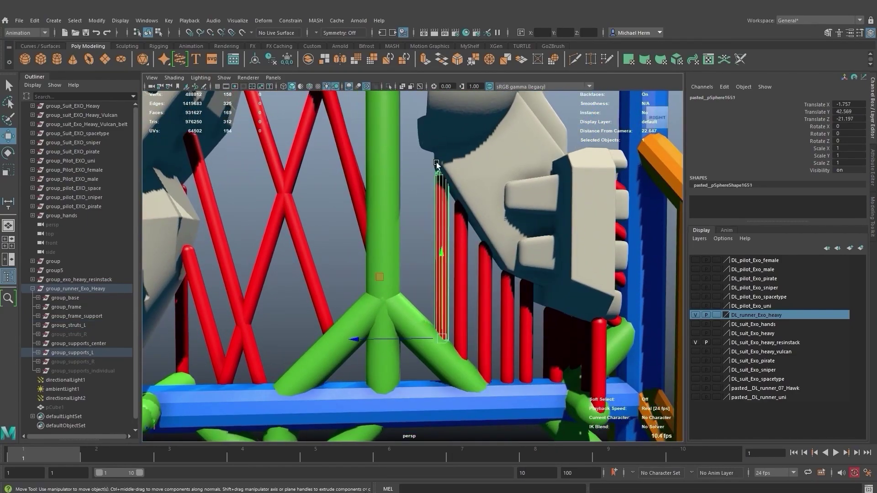
left_click_drag(494, 226, 495, 253, "alt")
left_click_drag(459, 300, 426, 336, "alt")
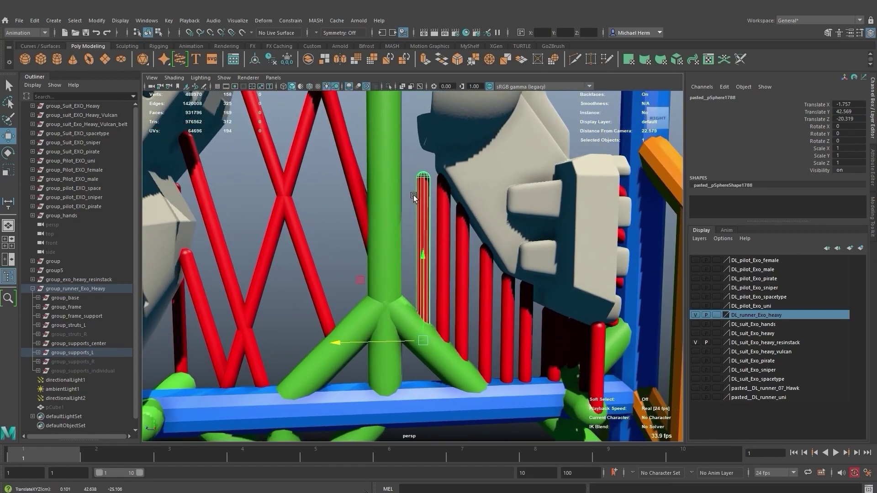
Raise the top vertices of the duplicated support tube towards the part above, and return to object selection
key("F9")
left_click_drag(432, 184, 406, 157)
left_click_drag(451, 199, 449, 226, "alt")
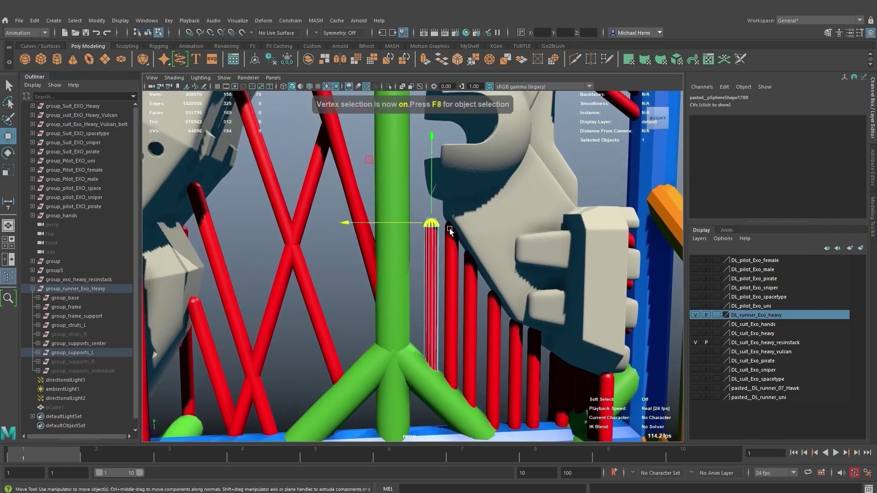
mouse_move(433, 192)
left_mouse_down("alt")
mouse_move(454, 209)
mouse_move(445, 182)
left_mouse_up("alt")
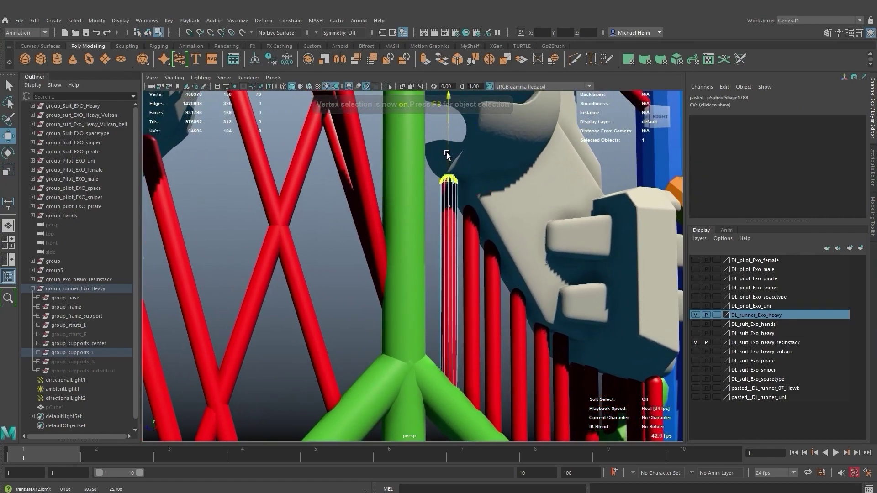
left_click_drag(449, 147, 436, 207, "alt")
right_click(435, 210)
right_click_drag(435, 210, 461, 203)
scroll(564, 200, "down", 5)
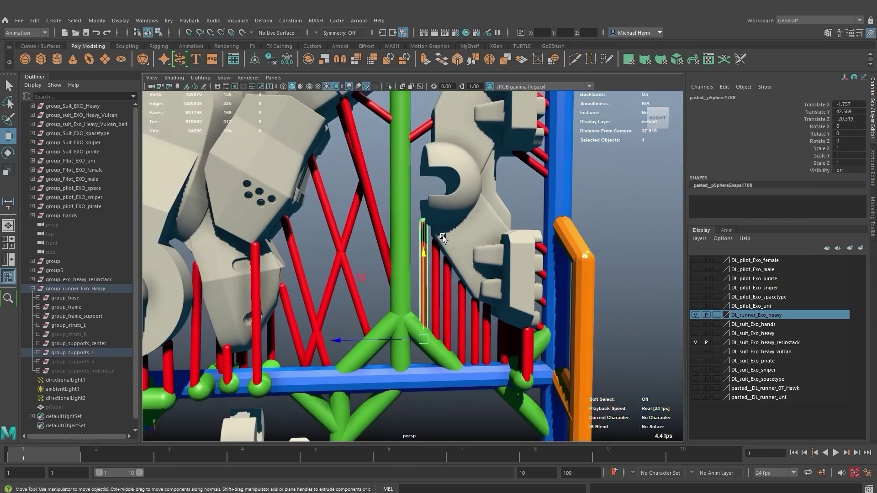
Delete the duplicated support tube
left_click_drag(439, 236, 475, 262, "alt")
right_click_drag(475, 261, 368, 211, "alt")
key("Delete")
Examine the supports and struts of the parts in the upper runner section from the front and the back
middle_click_drag(400, 218, 453, 193, "alt")
left_click_drag(452, 194, 462, 236, "alt")
right_click_drag(466, 186, 450, 182, "alt")
middle_click_drag(458, 182, 456, 237, "alt")
left_click_drag(473, 209, 453, 213, "alt")
right_click_drag(453, 212, 475, 230, "alt")
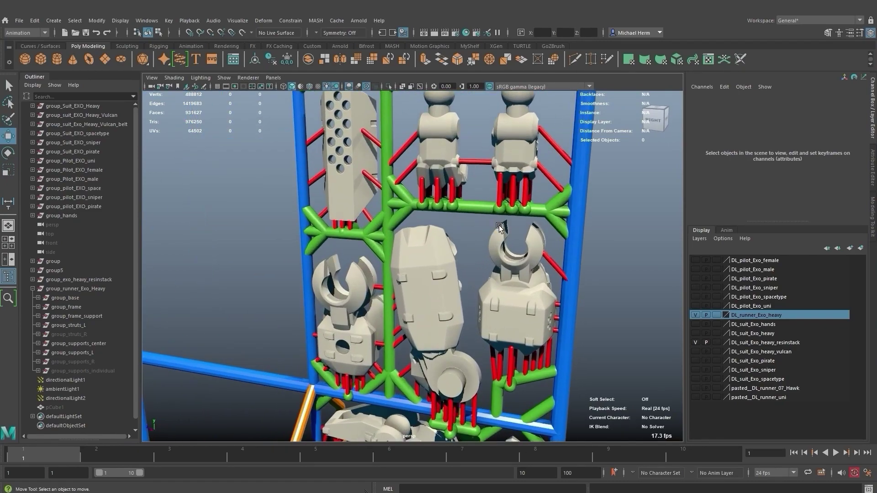
left_click_drag(498, 226, 486, 182, "alt")
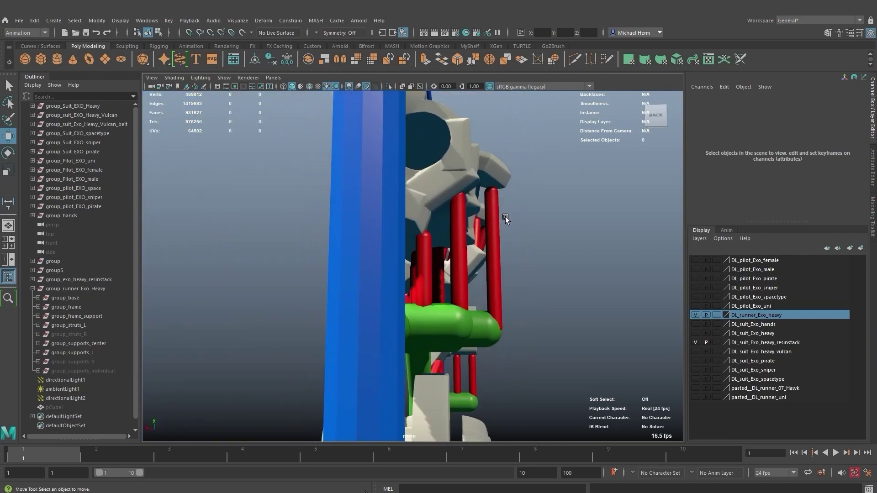
left_click_drag(505, 217, 413, 358, "alt")
Review the supported parts across the lower, middle and upper sections of the runner
scroll(617, 256, "up", 5)
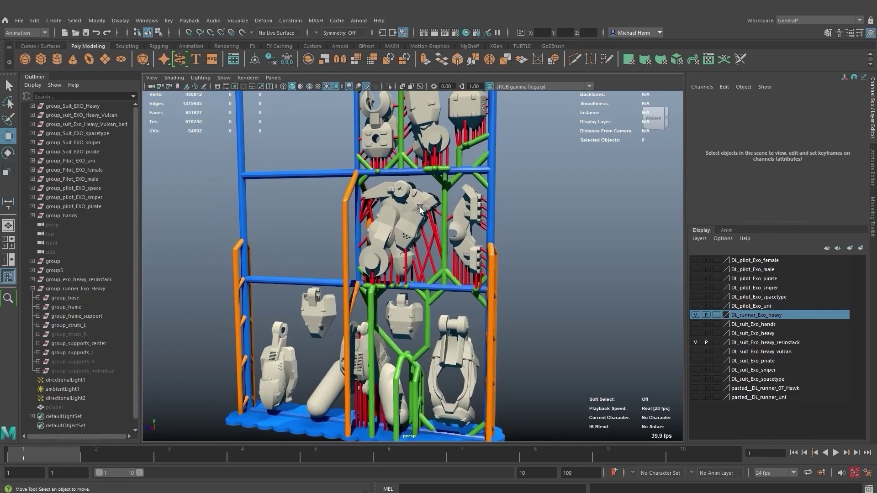
left_click_drag(419, 207, 450, 279, "alt")
left_click_drag(439, 141, 454, 167, "alt")
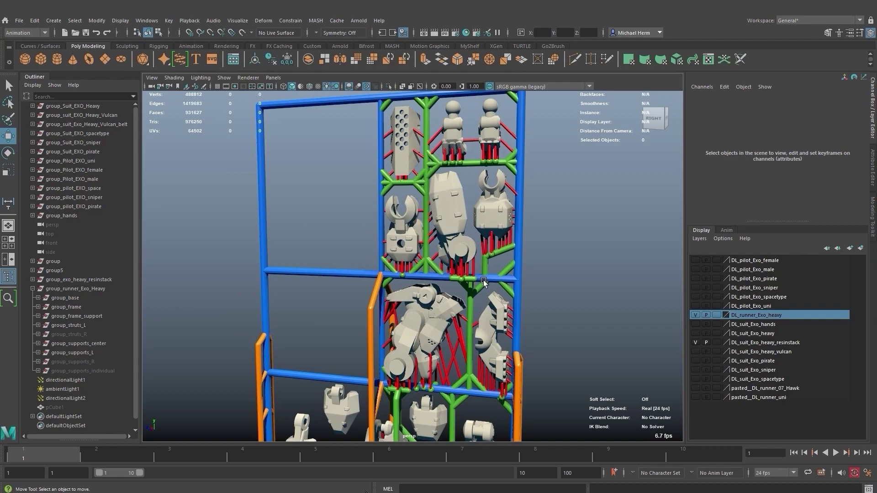
Show the hidden group_supports_individual group and bring its supports into view
left_click_drag(525, 260, 535, 232, "alt")
left_click(78, 370)
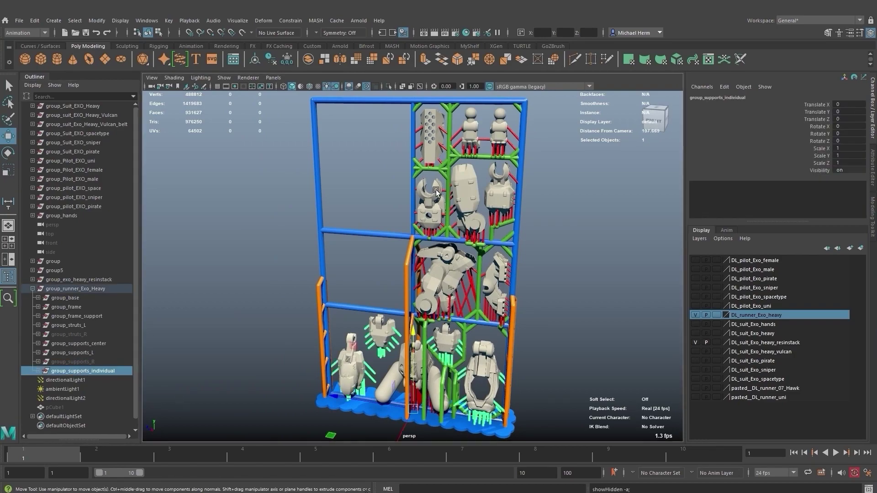
key("f")
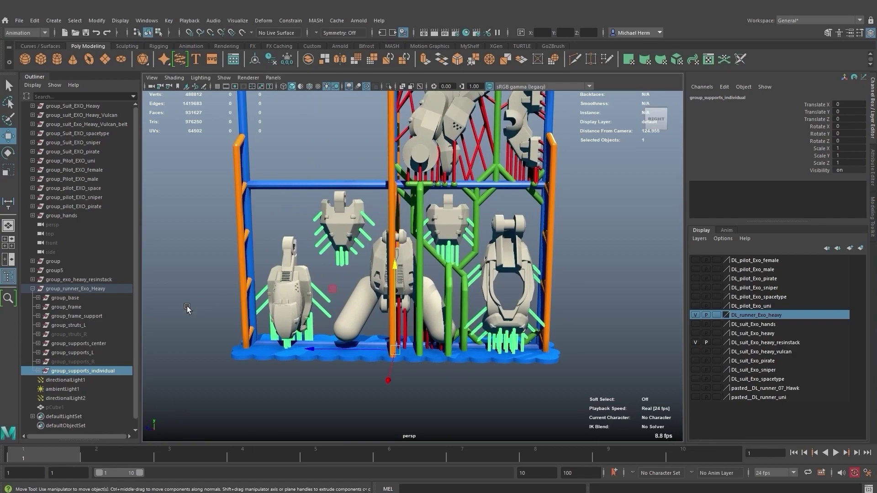
Show the hidden group_struts_R group to fill the empty half of the frame with struts
left_click(77, 335)
left_click_drag(308, 281, 447, 283, "alt")
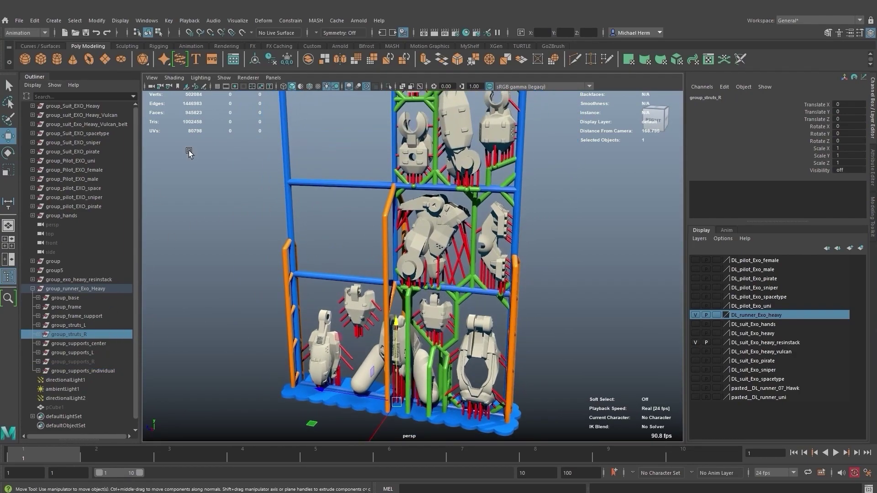
key("shift+h")
middle_click_drag(448, 205, 477, 267, "alt")
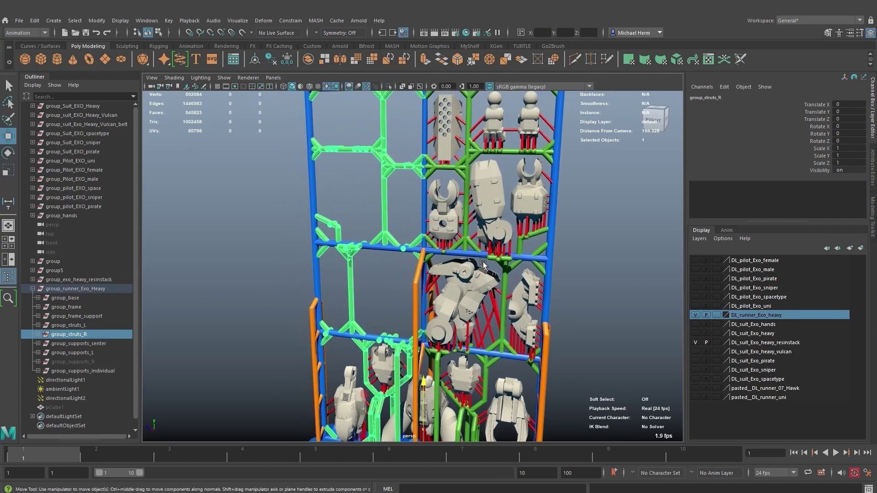
middle_click_drag(445, 184, 464, 237, "alt")
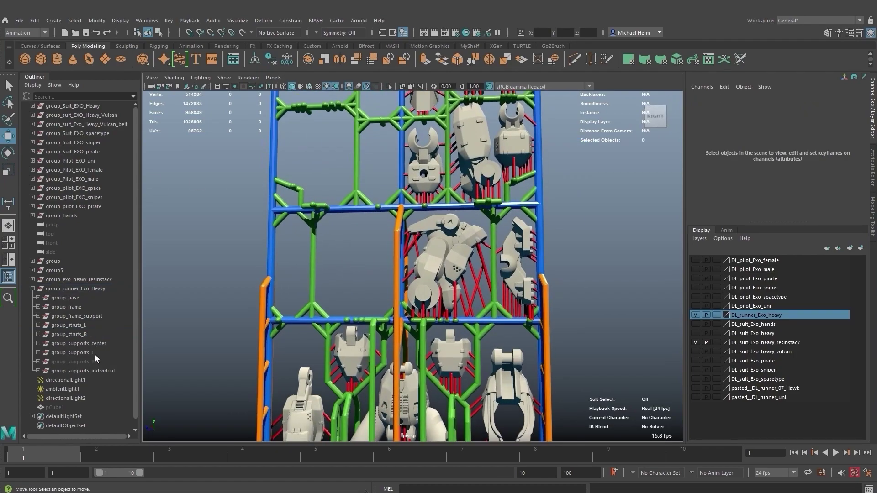
Show the hidden group_R parts inside group_exo_heavy_resinstack and clear the selection
left_click(91, 361)
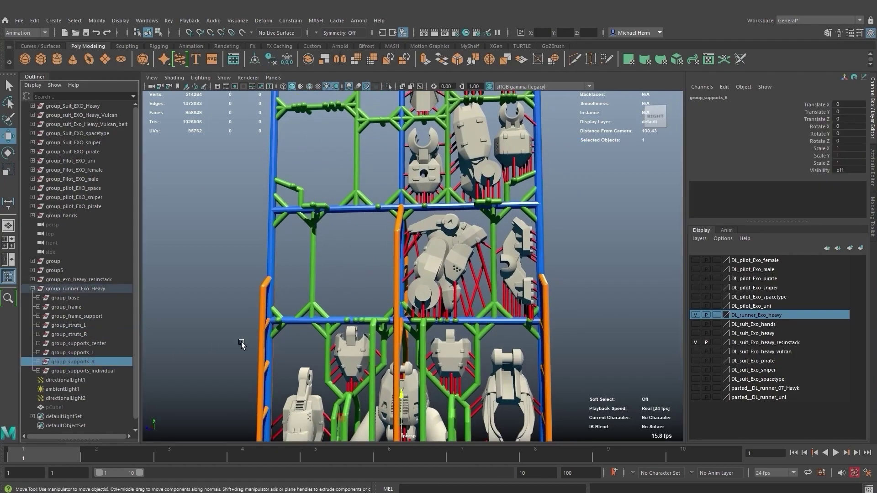
right_click_drag(570, 242, 509, 184, "alt")
left_click_drag(509, 184, 507, 215, "alt")
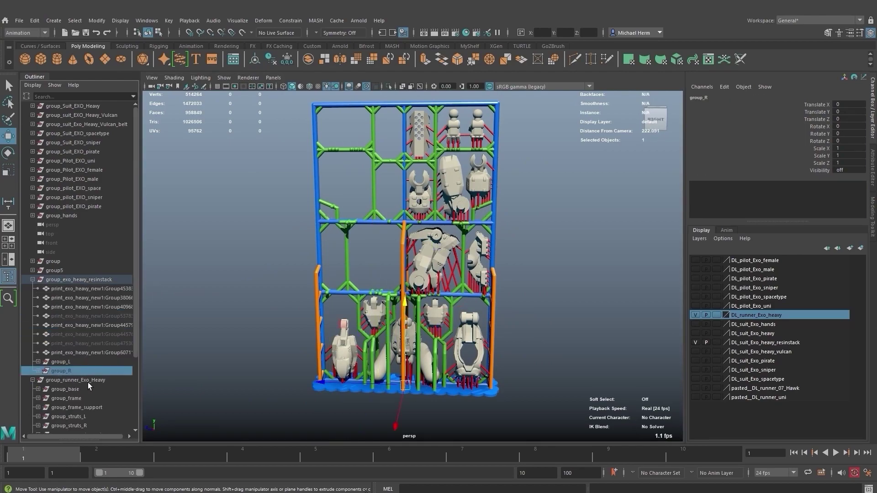
left_click_drag(565, 269, 422, 159, "alt")
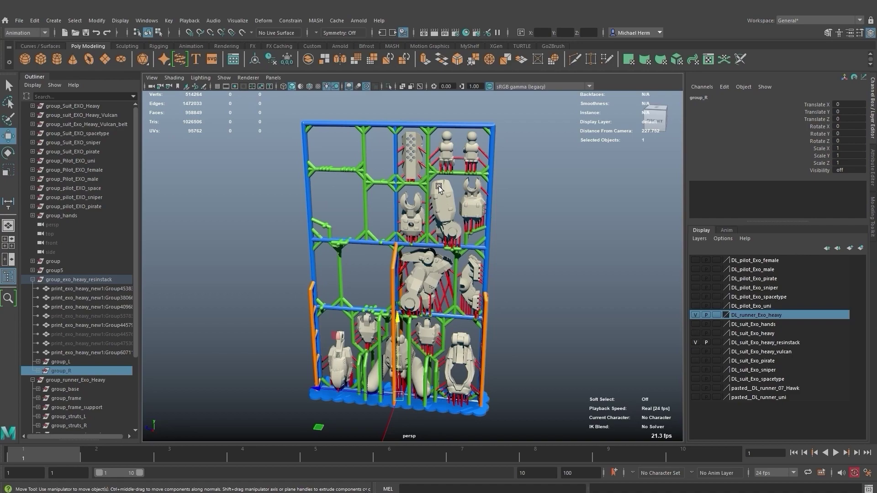
key("shift+h")
left_click(500, 273)
Review the mirrored suit parts and struts on both halves of the runner, up close and as a whole
left_click_drag(445, 185, 423, 180, "alt")
right_click_drag(423, 180, 452, 226, "alt")
middle_click_drag(425, 199, 454, 215, "alt")
left_click_drag(454, 215, 440, 213, "alt")
middle_click_drag(420, 183, 443, 229, "alt")
right_click_drag(379, 133, 404, 149, "alt")
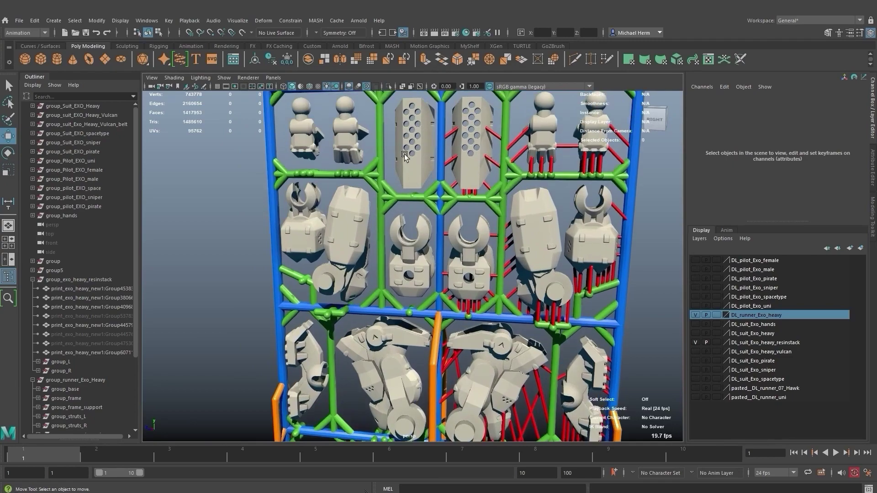
scroll(418, 187, "down", 4)
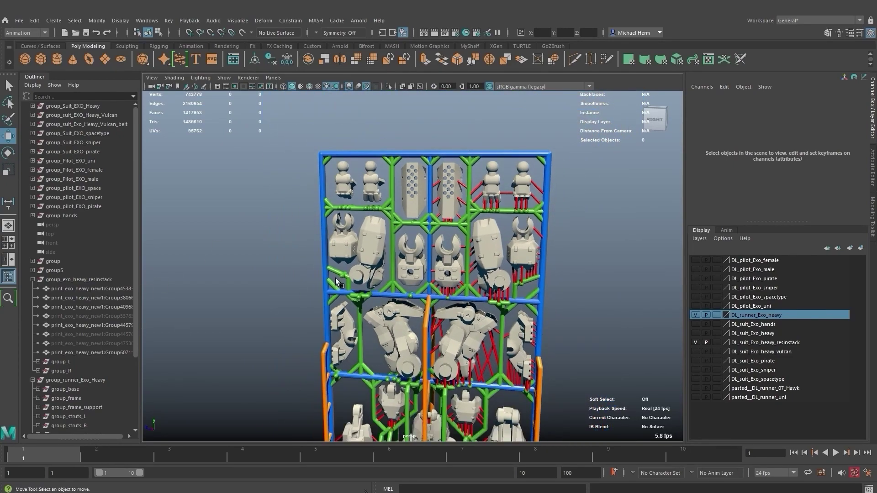
middle_click_drag(467, 241, 468, 190, "alt")
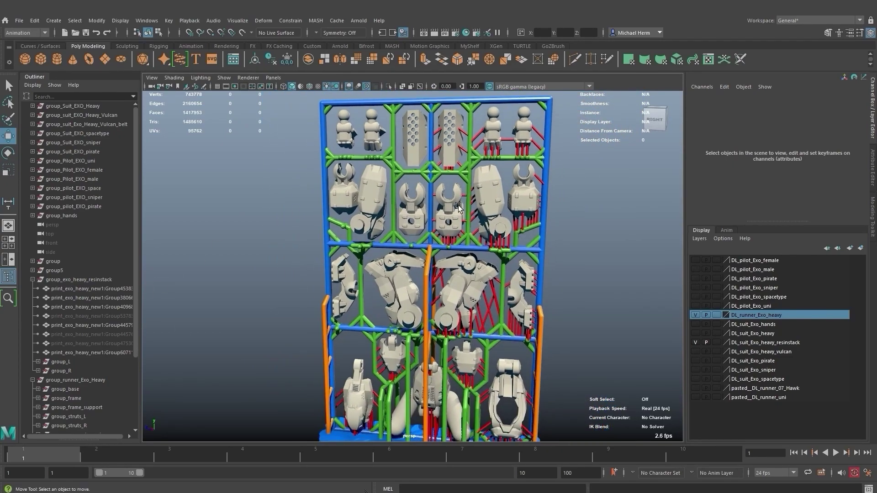
Show the hidden group_supports_R group to add supports to the other half, and clear the selection
scroll(505, 264, "down", 2)
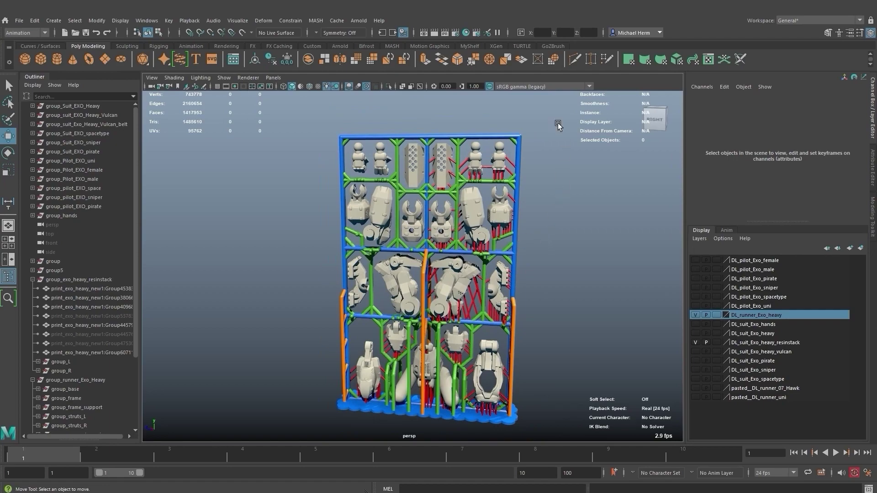
left_click_drag(558, 200, 522, 226, "alt")
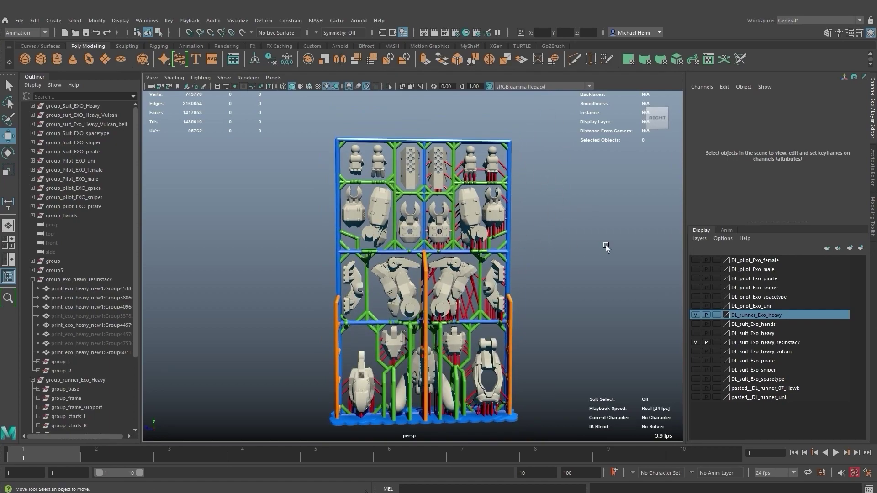
left_click_drag(608, 247, 543, 228, "alt")
middle_click_drag(525, 247, 514, 205, "alt")
scroll(513, 205, "up", 3)
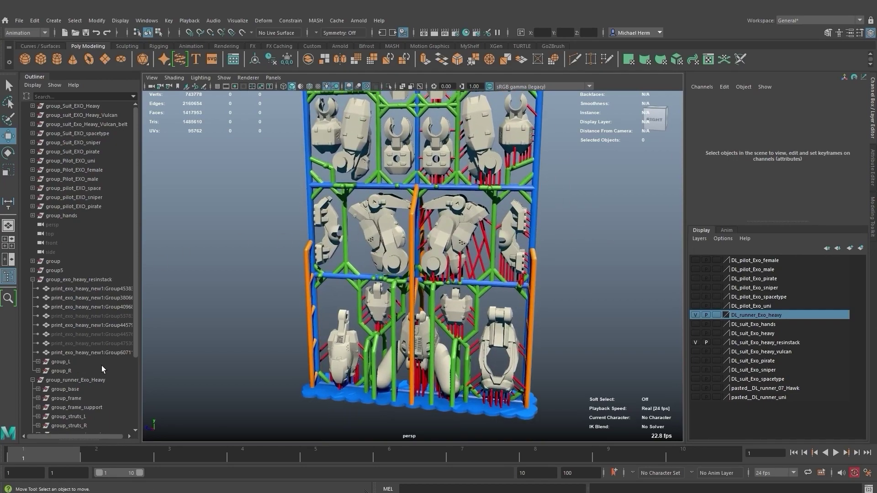
scroll(135, 334, "down", 4)
left_click(77, 361)
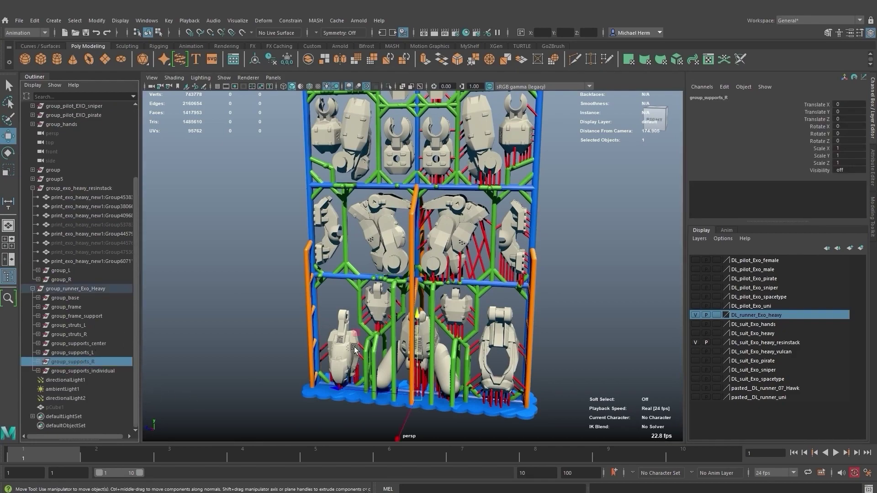
scroll(476, 256, "up", 5)
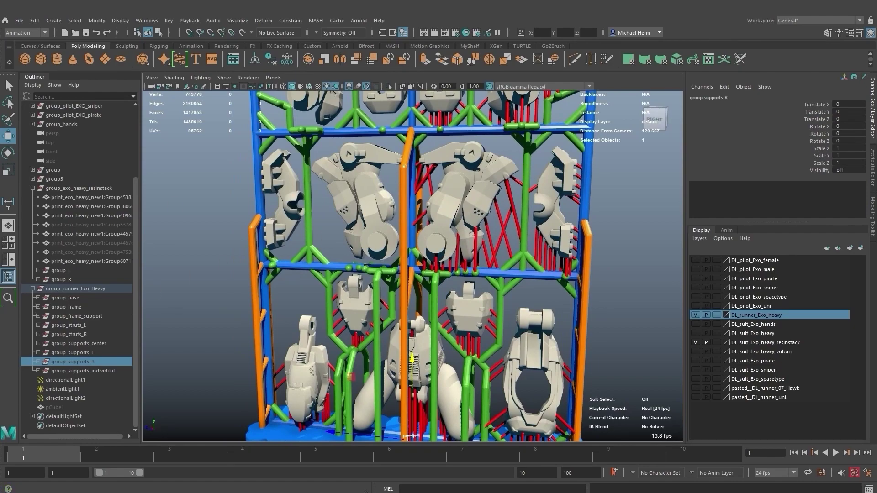
scroll(498, 138, "down", 6)
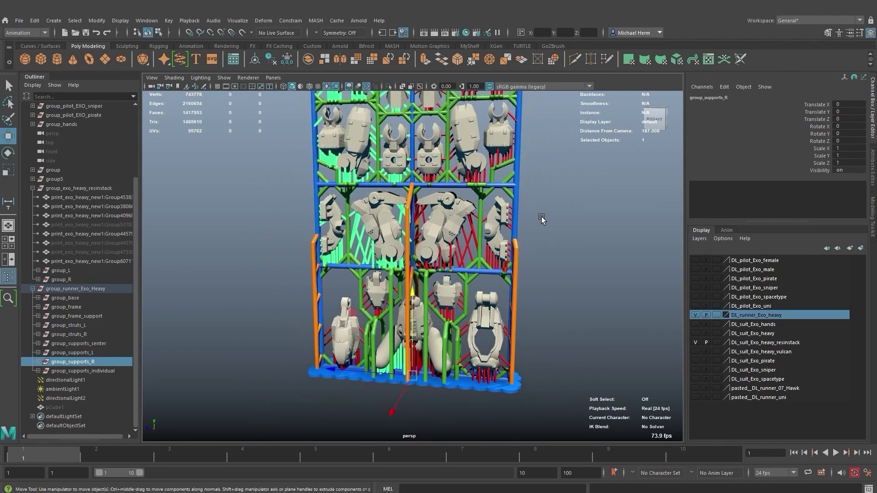
left_click(526, 240)
Select the complete runner with all its visible parts, struts and supports, and start exporting the selection
left_click_drag(526, 239, 540, 268, "alt")
right_click_drag(540, 268, 522, 231, "alt")
mouse_move(521, 232)
left_mouse_down("alt")
mouse_move(542, 239)
mouse_move(533, 238)
left_mouse_up("alt")
left_click_drag(419, 165, 486, 203, "alt")
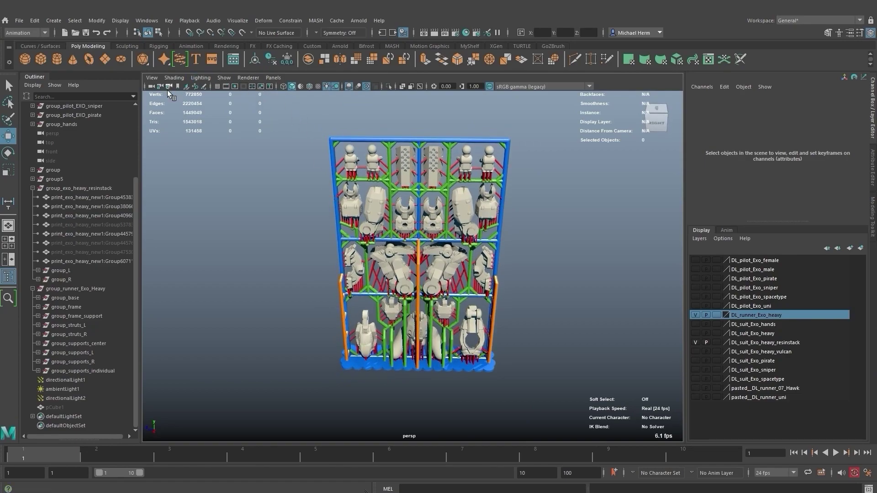
left_click_drag(404, 156, 394, 128, "alt")
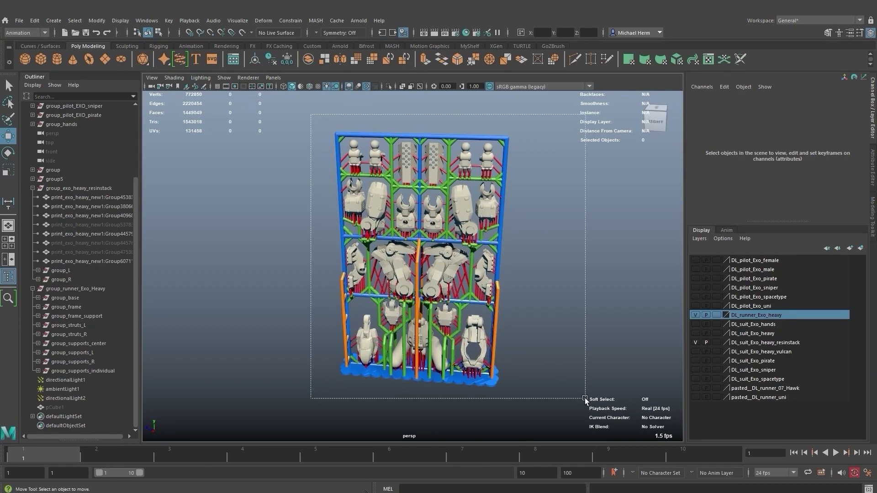
left_click_drag(586, 404, 586, 404)
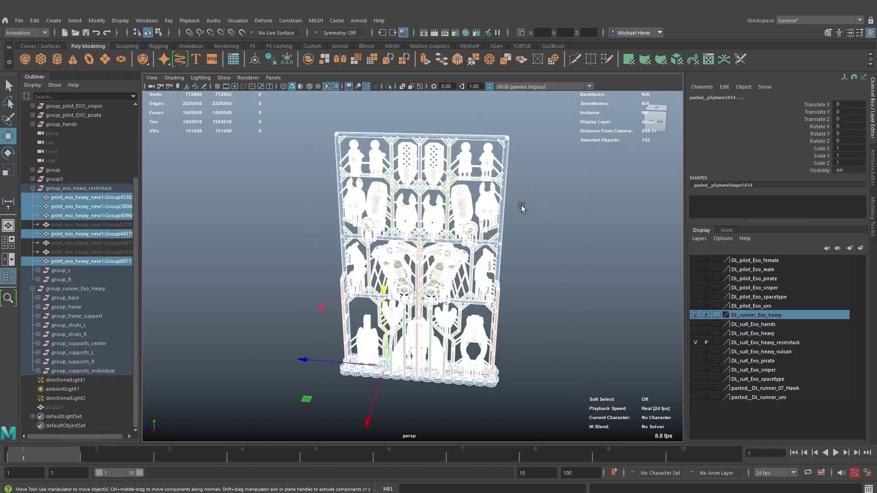
left_click(19, 21)
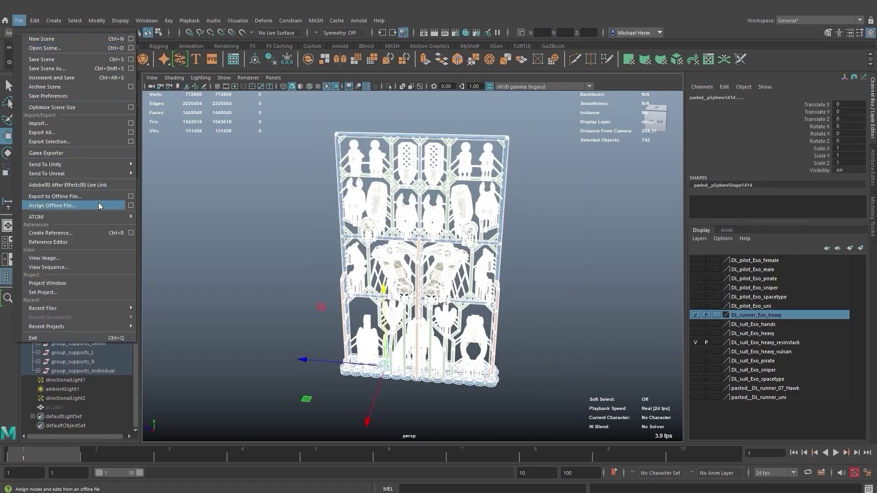
left_click(50, 142)
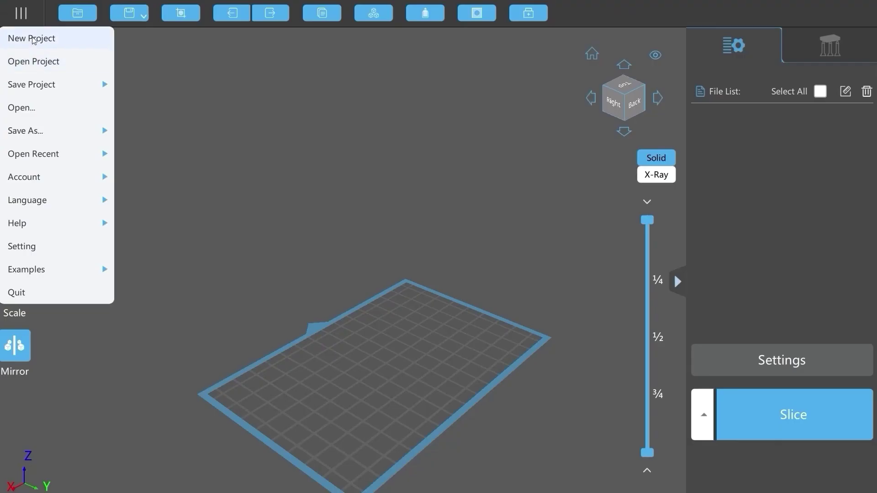
Switch to CHITUBOX, load print_Exo_HEavy_resinstack_test.stl and rotate it 90° about X so the runner stands upright
left_click(71, 10)
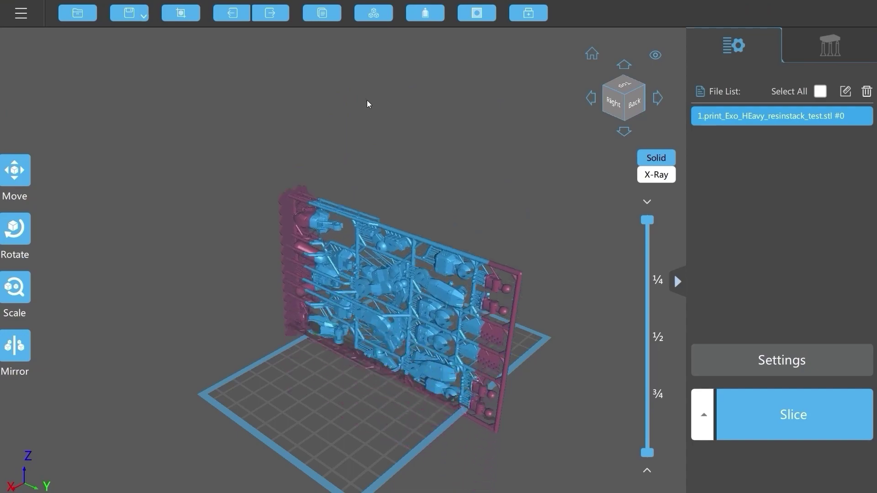
left_click(24, 230)
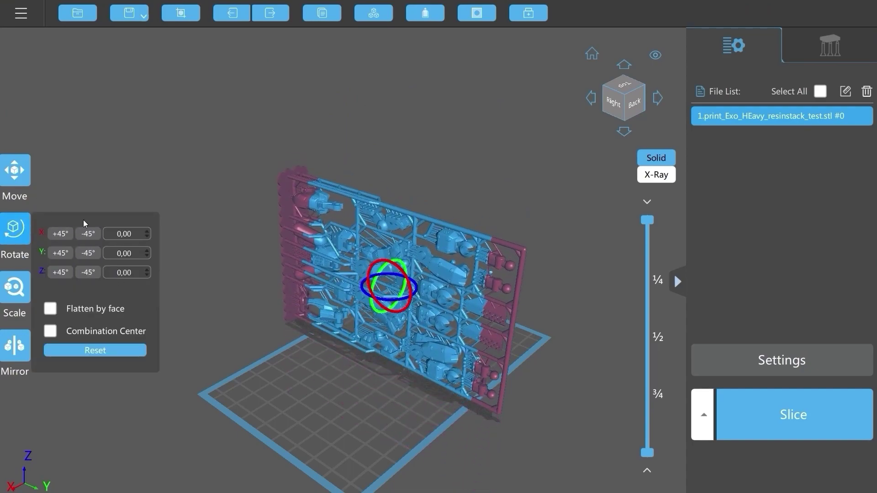
left_click(61, 236)
left_click(62, 237)
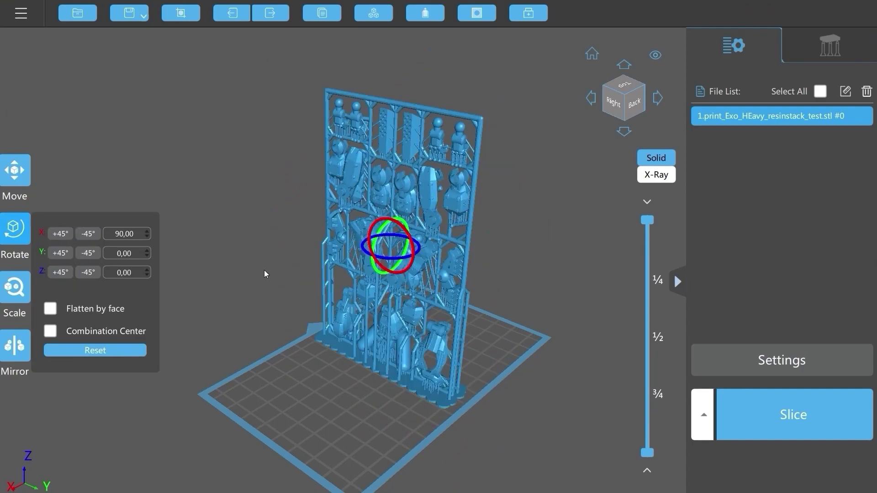
Examine the upright runner's base from below and its fit within the build volume
left_click_drag(521, 297, 531, 347)
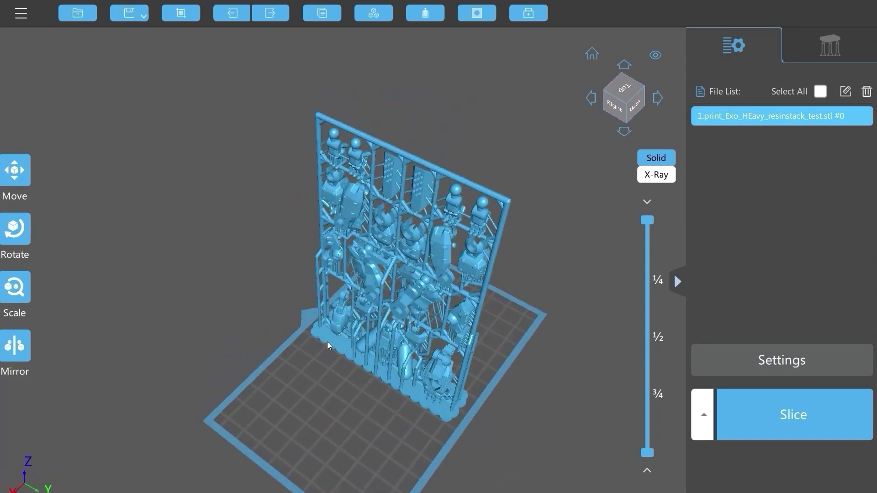
left_click_drag(328, 346, 384, 313)
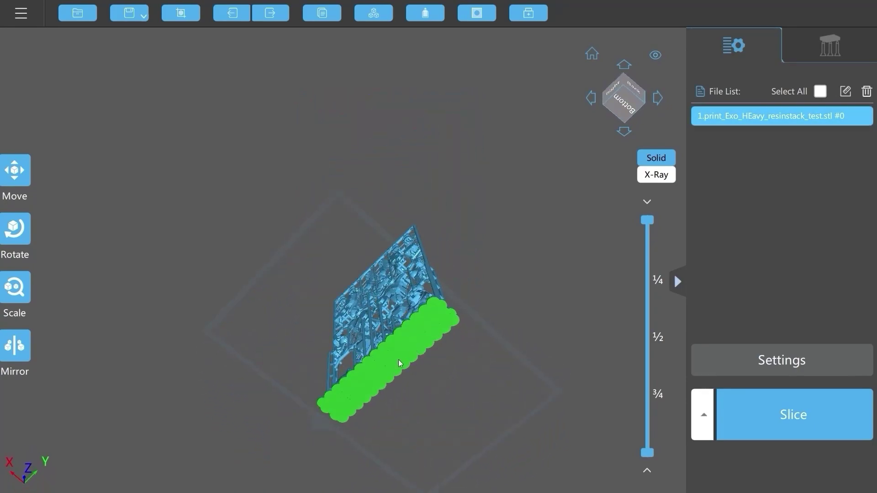
left_click_drag(390, 379, 462, 364)
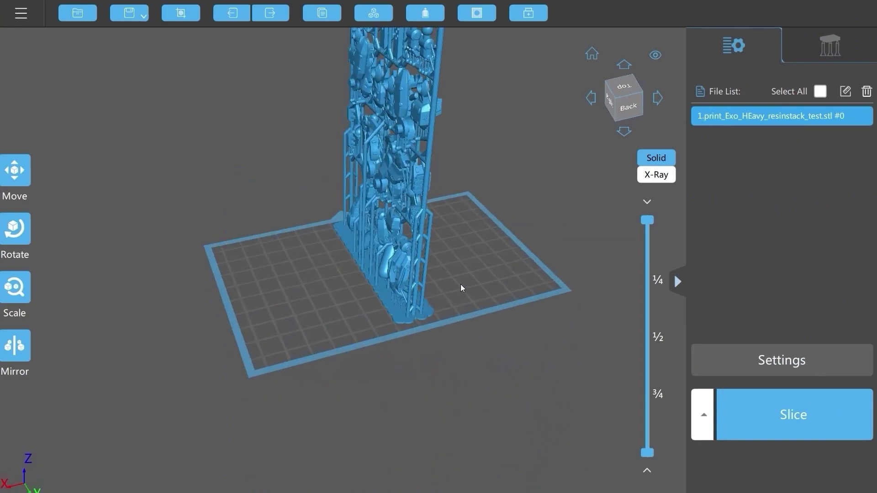
left_click_drag(460, 284, 411, 284)
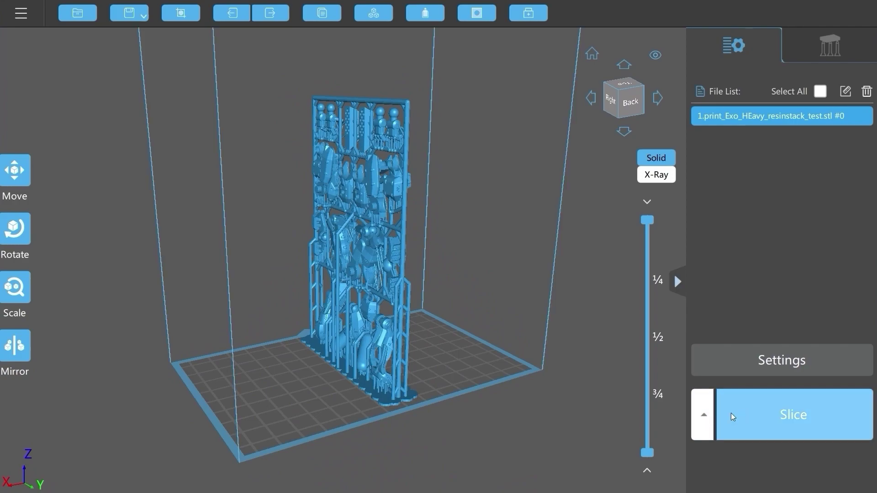
left_click_drag(621, 375, 506, 313)
left_click_drag(517, 251, 450, 266)
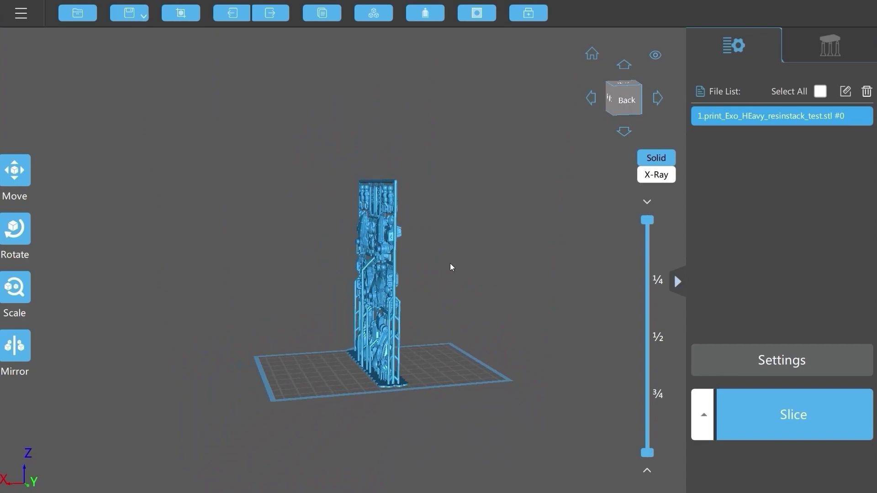
Move the runner to the plate's edge at X -56.33, Y 1.19, and place a duplicate close beside it
right_click_drag(443, 230, 393, 364)
left_click_drag(388, 362, 490, 364)
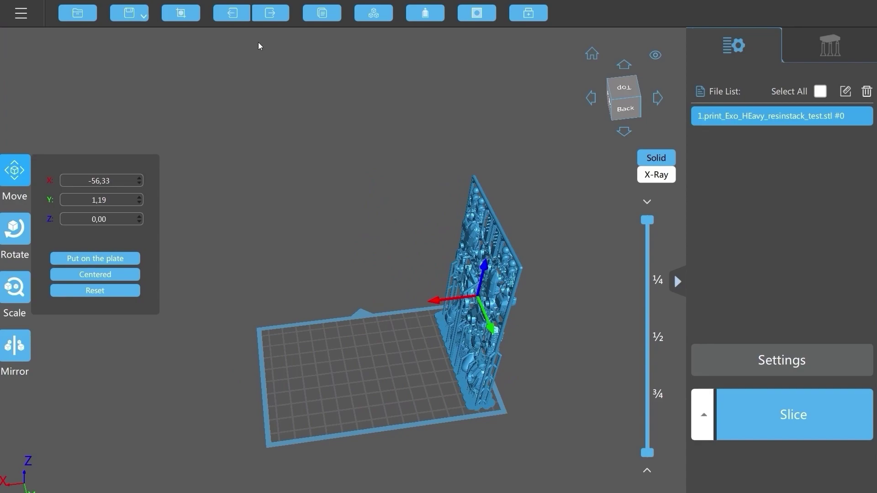
left_click(321, 13)
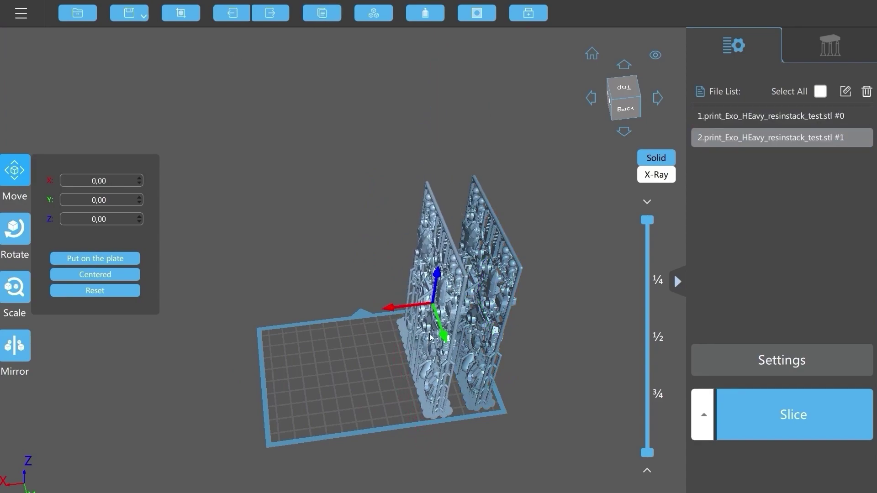
left_click(428, 345)
left_click_drag(428, 345, 447, 343)
Duplicate the runner twice more and line up the third and fourth copies, the third at X -17.12, Y 0.90
left_click(322, 13)
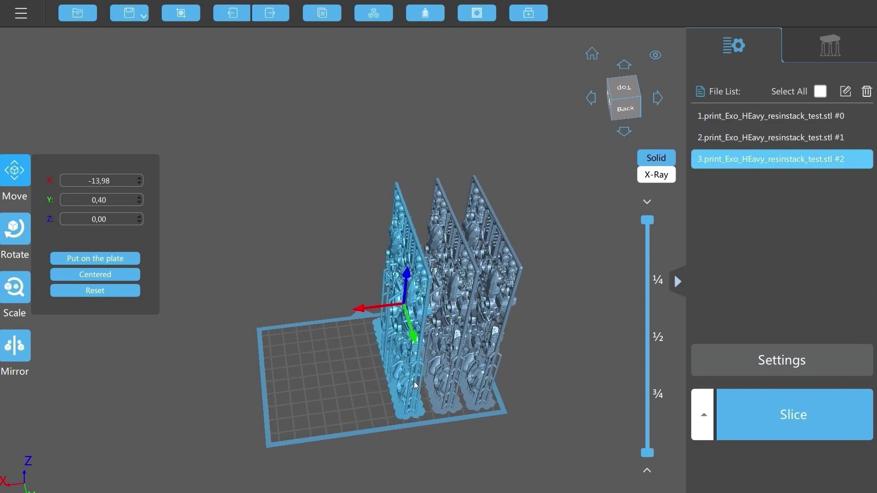
left_click(423, 387)
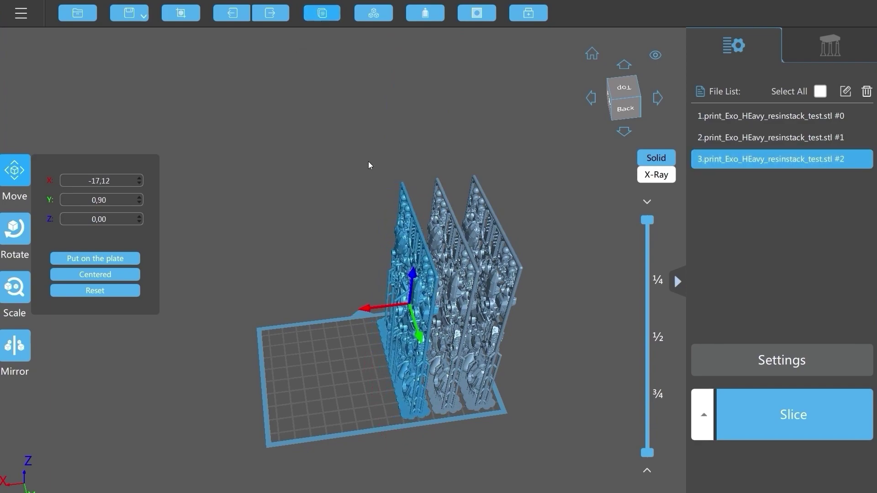
left_click_drag(379, 388, 383, 389)
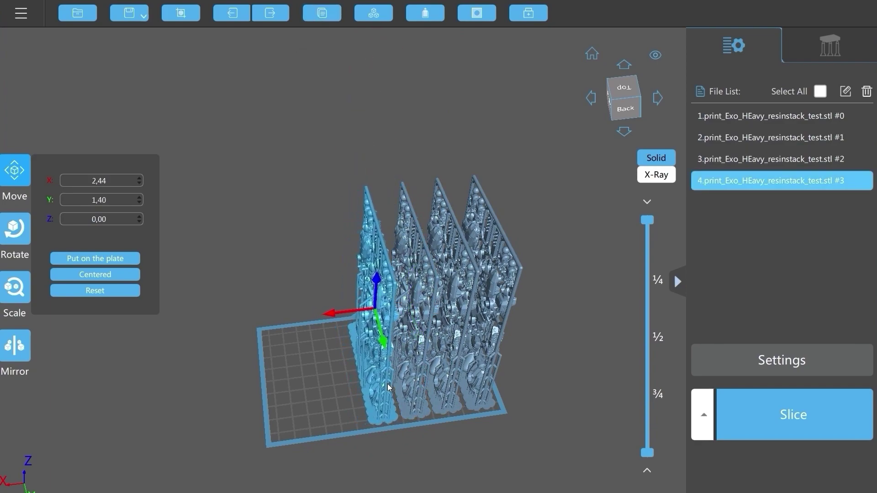
left_click(389, 387)
Add three more duplicates to fill the plate with seven runners, placing the sixth at X 39.98, Y 1.09
left_click(322, 12)
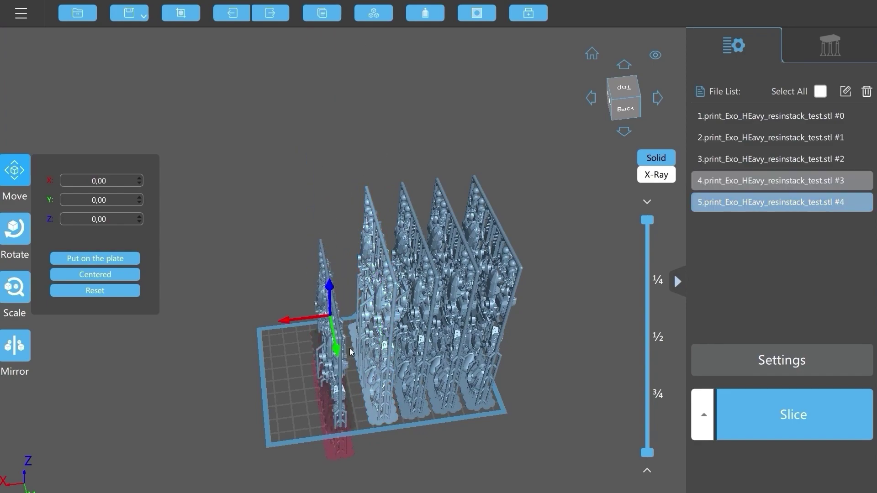
left_click(358, 353)
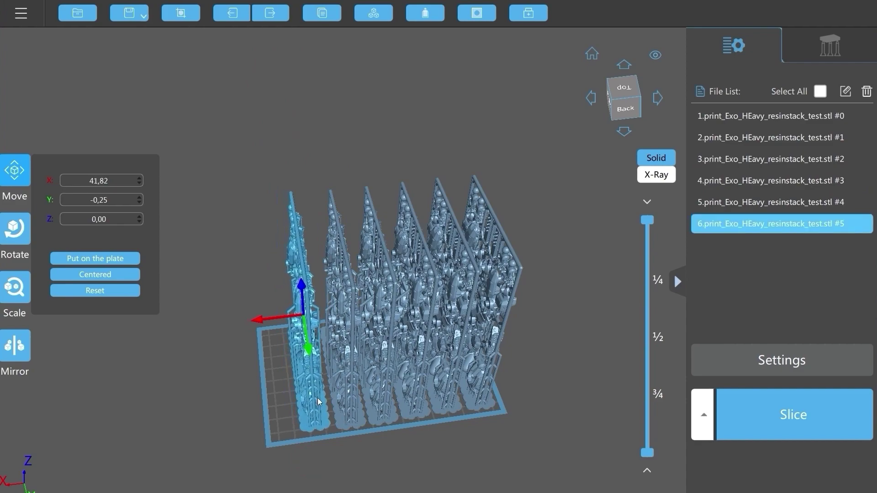
left_click(322, 402)
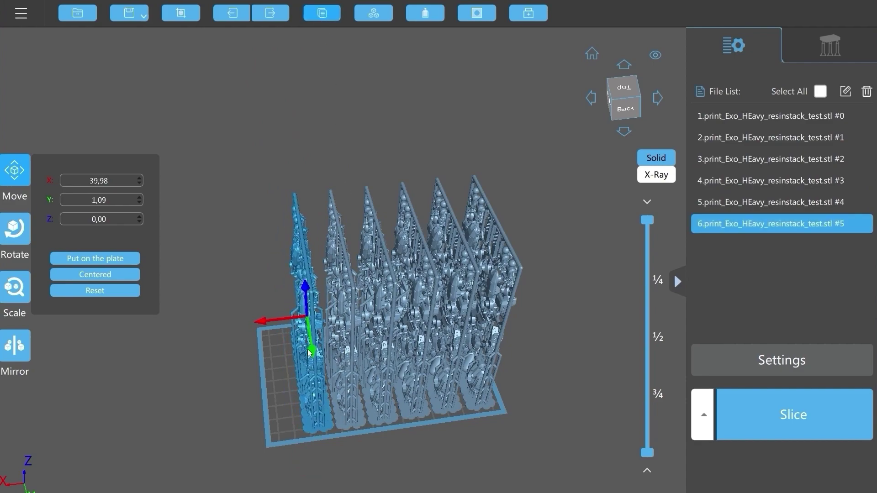
left_click_drag(281, 413, 290, 410)
Examine the spacing of the seven runners on the build plate from several sides
right_click_drag(348, 402, 482, 343)
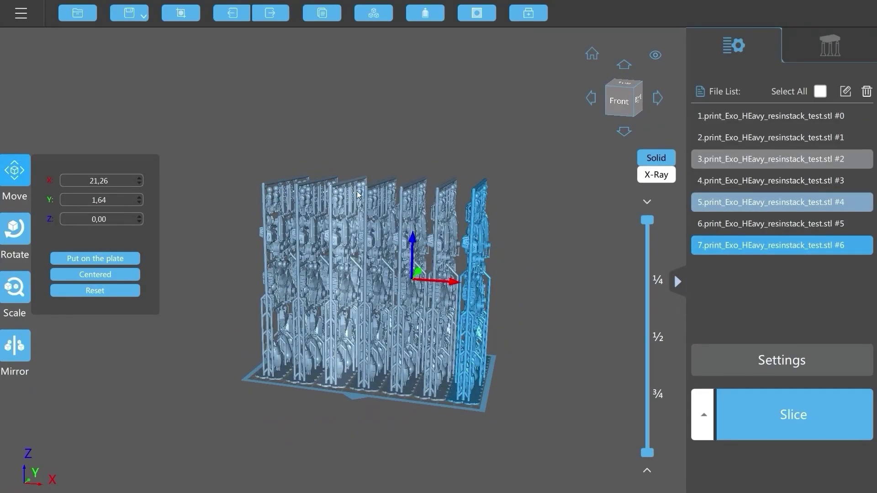
left_click_drag(526, 218, 436, 270)
right_click_drag(435, 269, 486, 277)
left_click_drag(486, 276, 496, 196)
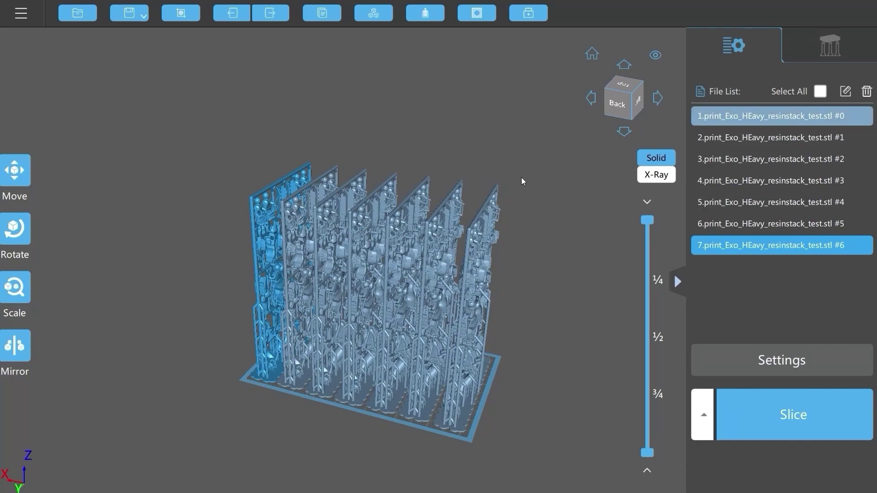
left_click_drag(535, 197, 563, 192)
Start a new project and load the AOMX001_Armor part files from the files_Chitubox folder
left_click(21, 12)
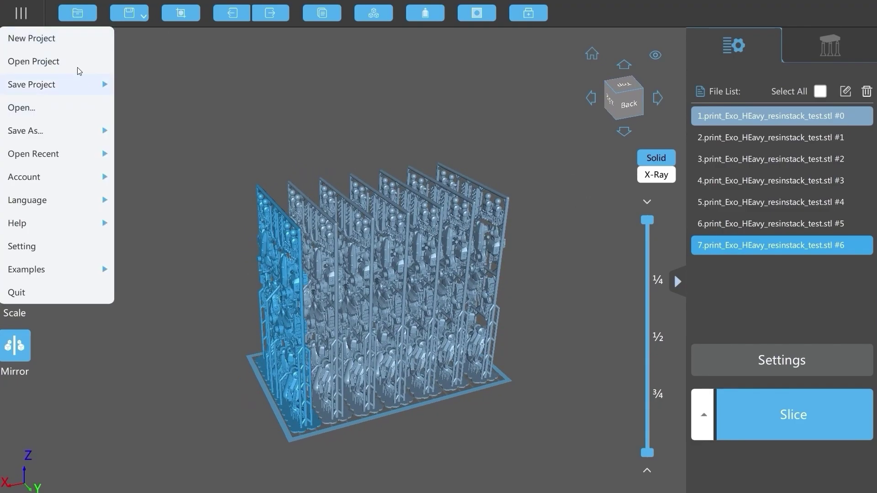
left_click(38, 43)
left_click(386, 286)
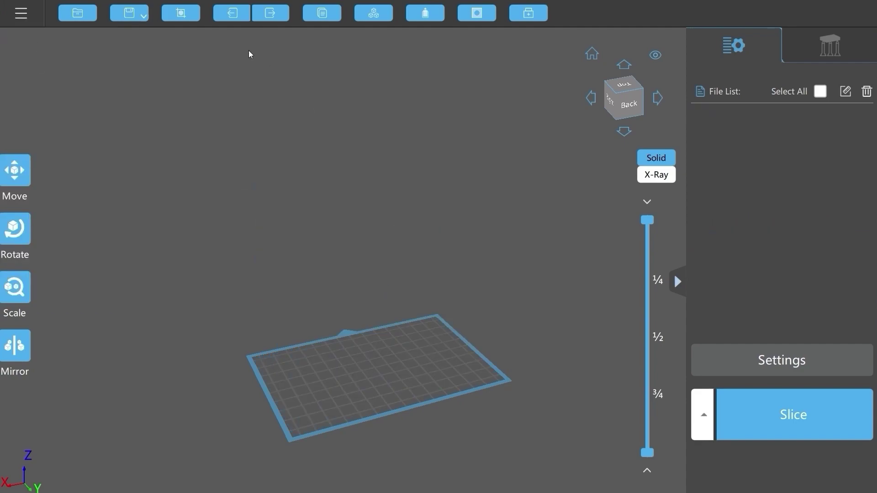
left_click(83, 12)
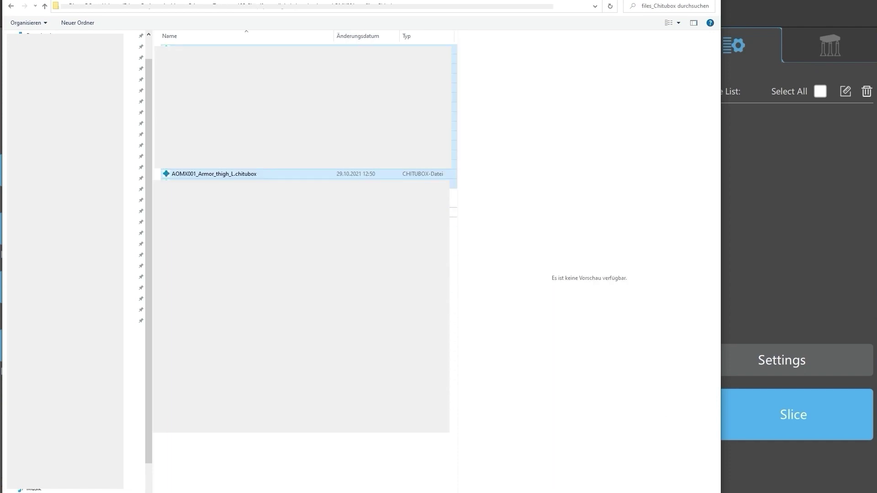
key("Return")
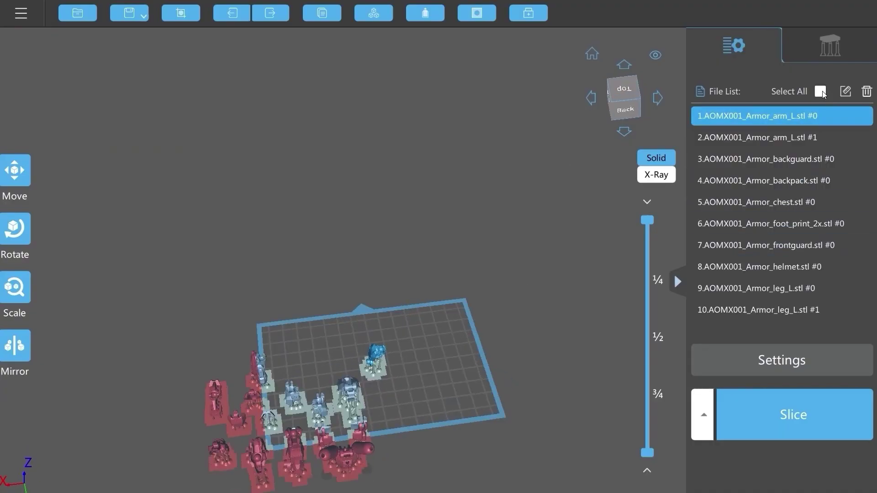
Arrange all the armor parts on the plate with a centered auto layout at 5.00 minimum distance
left_click(820, 91)
left_click(374, 14)
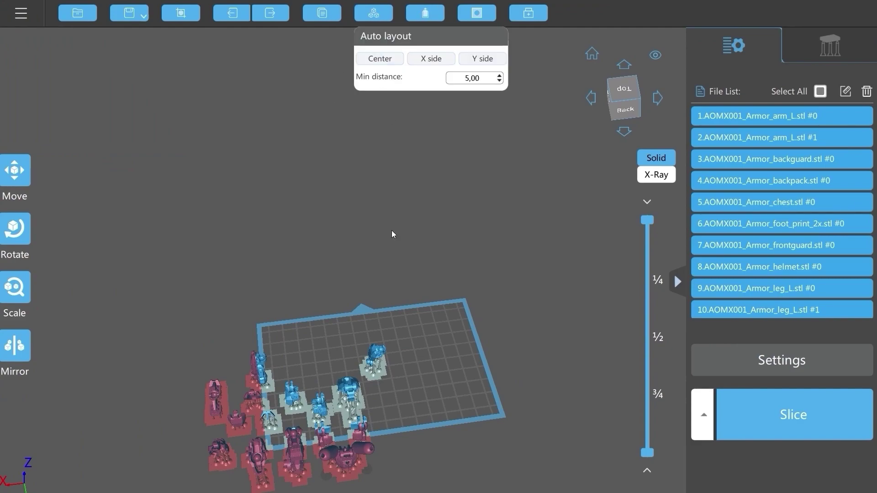
left_click(379, 58)
left_click_drag(569, 292, 395, 337)
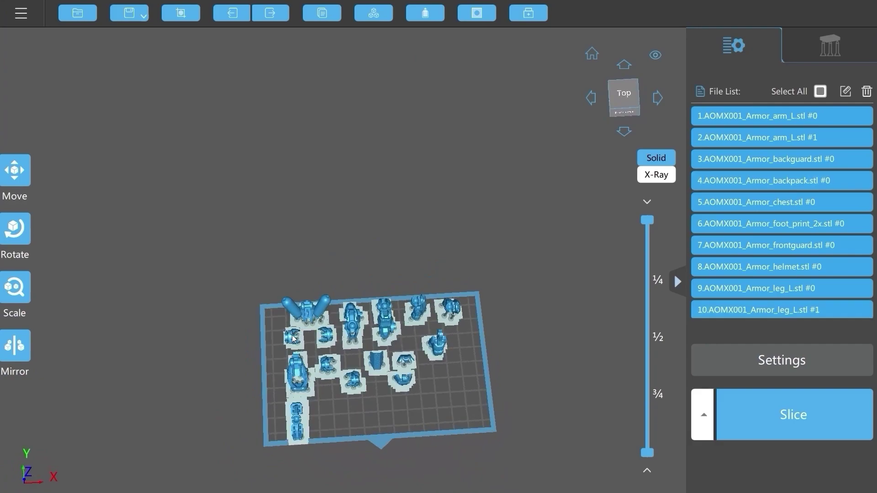
Deselect the armor parts and reposition them individually to close the gaps along the plate's left edge
left_click_drag(292, 339, 280, 342)
left_click_drag(305, 316, 298, 356)
left_click(820, 91)
left_click_drag(335, 378, 314, 385)
left_click_drag(358, 361, 302, 412)
left_click_drag(379, 383, 331, 427)
Move the remaining armor parts in beside the others so they all fit on about half the plate, and slice it
mouse_move(335, 328)
left_mouse_down()
mouse_move(319, 336)
mouse_move(340, 331)
left_mouse_up()
left_click_drag(398, 314, 324, 371)
left_click_drag(387, 363, 351, 361)
left_click_drag(418, 347, 341, 389)
left_click_drag(434, 313, 367, 403)
mouse_move(398, 338)
right_mouse_down()
mouse_move(384, 306)
mouse_move(396, 342)
right_mouse_up()
left_click_drag(397, 341, 484, 283)
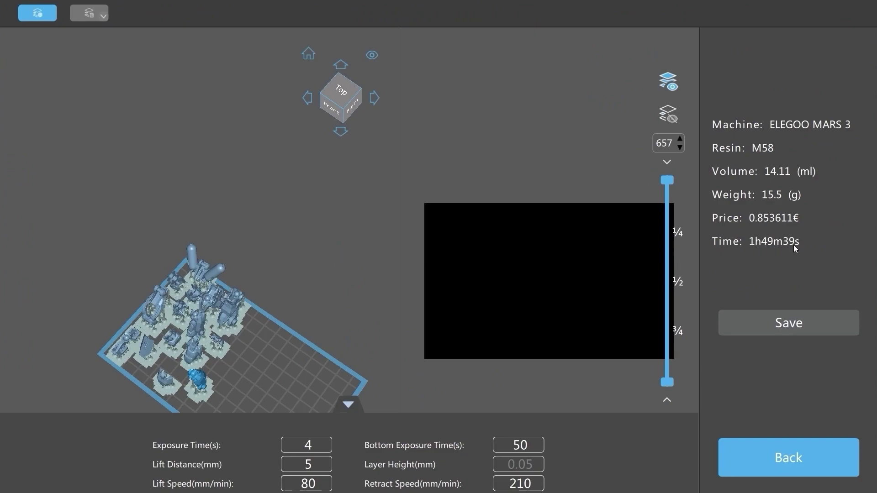
Examine the sliced armor layout from the top and front, and check its print estimates
left_click_drag(271, 327, 267, 197)
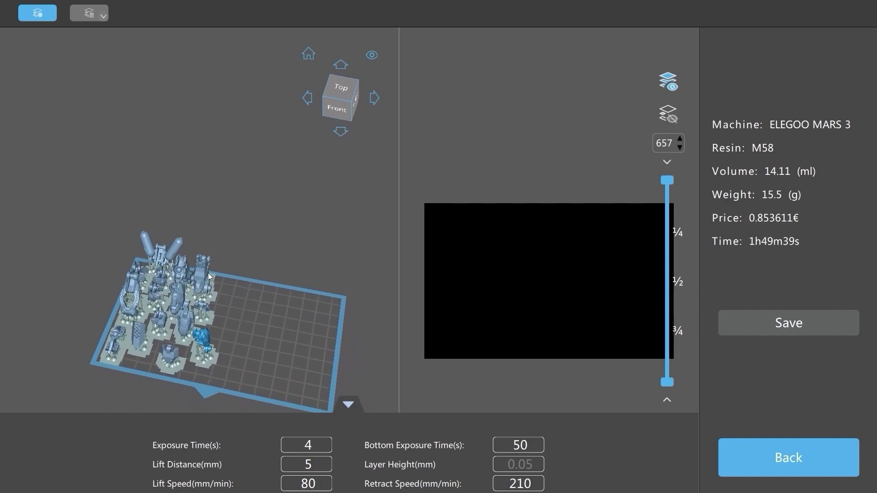
left_click_drag(312, 343, 292, 264)
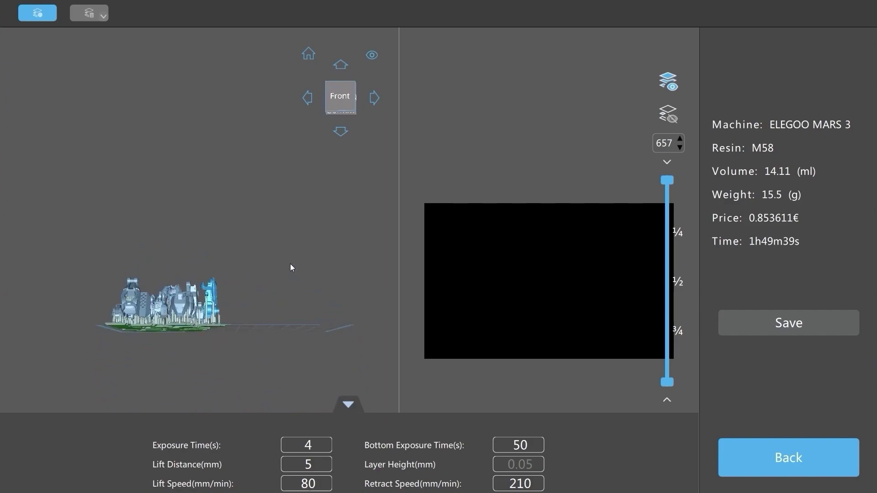
left_click_drag(236, 298, 339, 259)
middle_click_drag(339, 259, 337, 251)
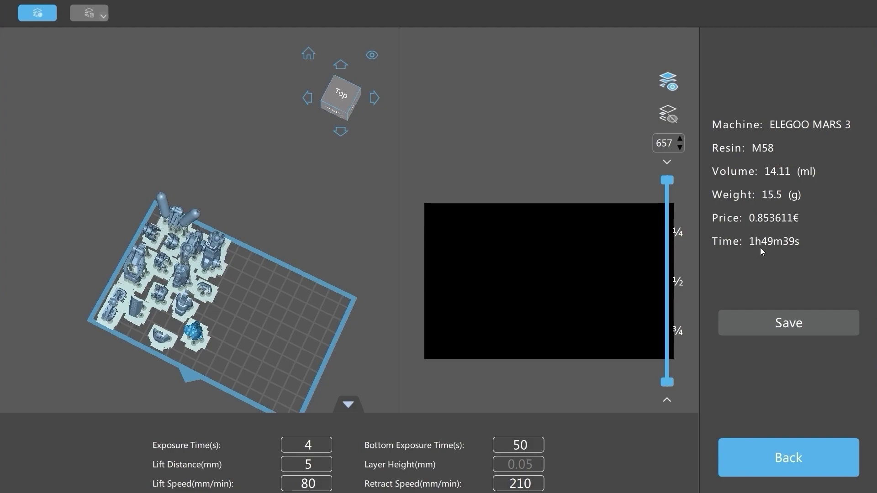
Return to the editor and load print_Exo_HEavy_resinstack_test.stl in place of the armor parts
left_click(796, 448)
left_click(24, 13)
left_click(45, 42)
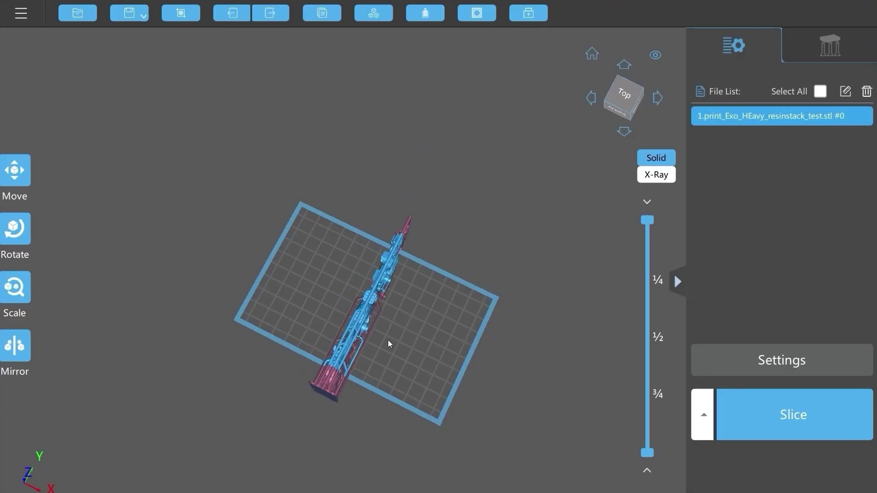
Rotate the exo suit runner upright on the build plate and slice it
right_click_drag(388, 340, 446, 277)
left_click(21, 231)
left_click(58, 237)
left_click(57, 236)
right_click_drag(514, 205, 392, 233)
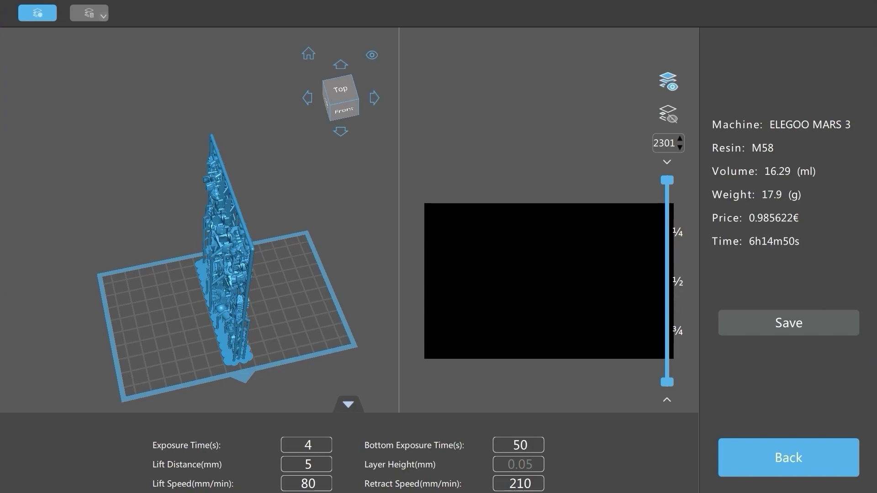
Divide 6 by 7 in the Windows calculator to estimate the hours per runner, and return to CHITUBOX
left_click(663, 290)
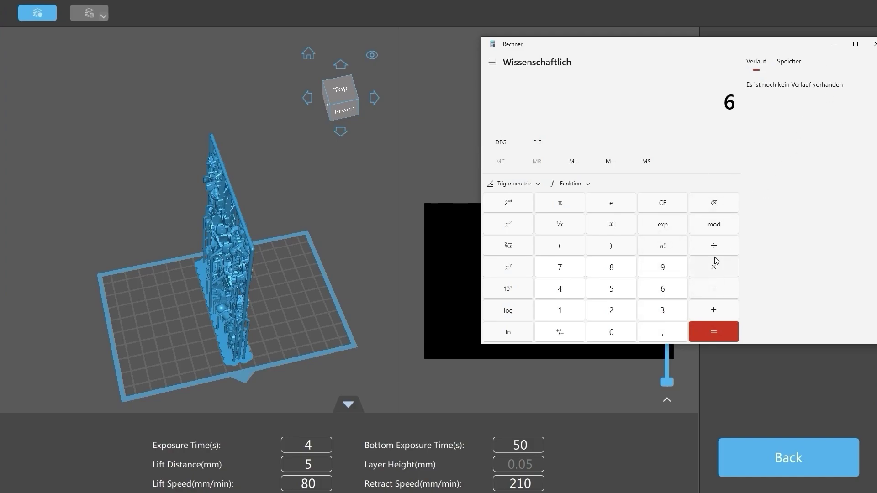
left_click(559, 267)
left_click(713, 331)
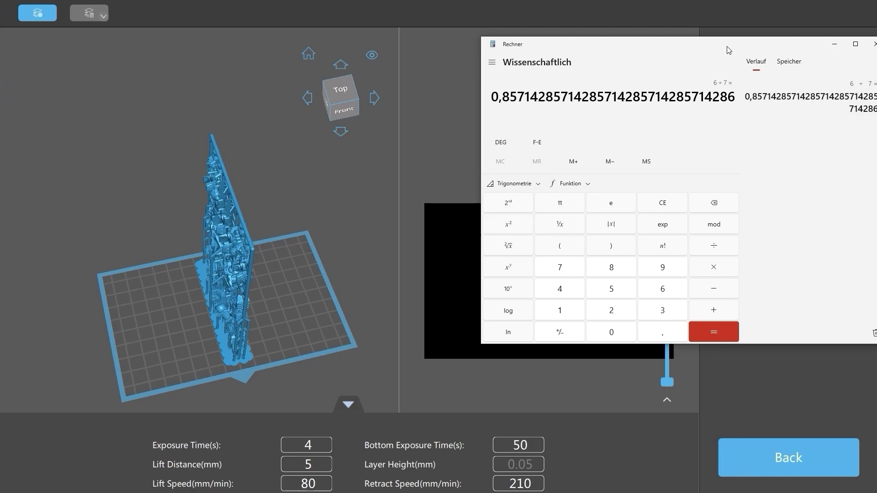
left_click_drag(728, 44, 839, 44)
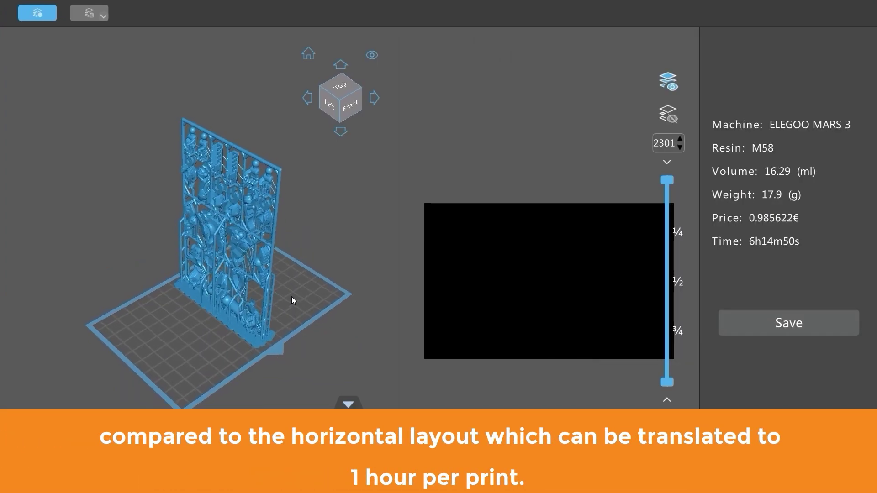
Examine the sliced upright runner from several angles
right_click_drag(292, 296, 275, 242)
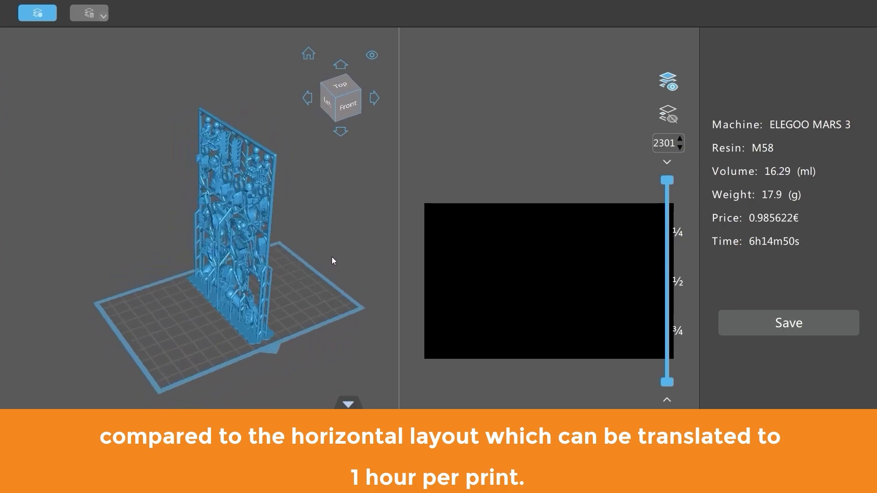
right_click_drag(339, 276, 281, 278)
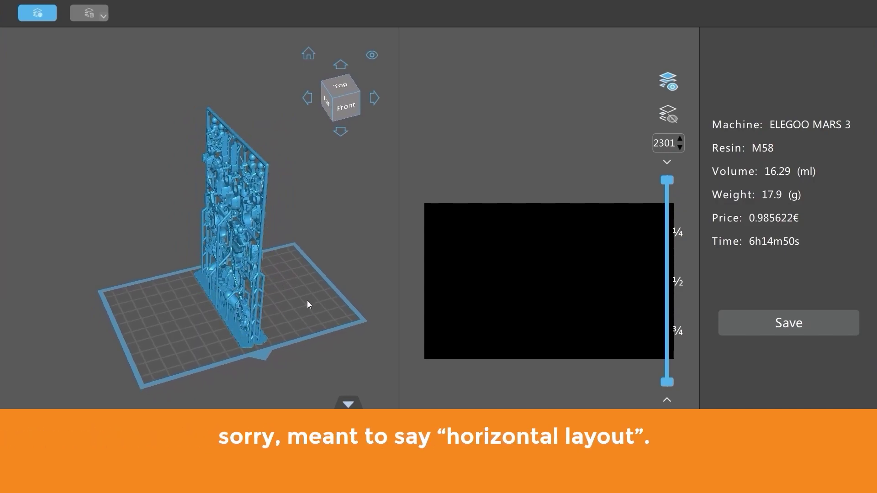
right_click_drag(287, 280, 335, 274)
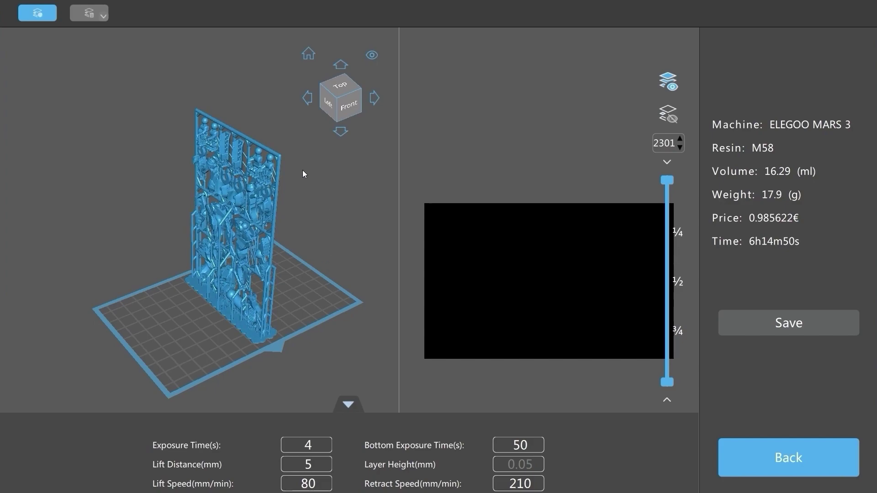
right_click_drag(251, 148, 225, 255)
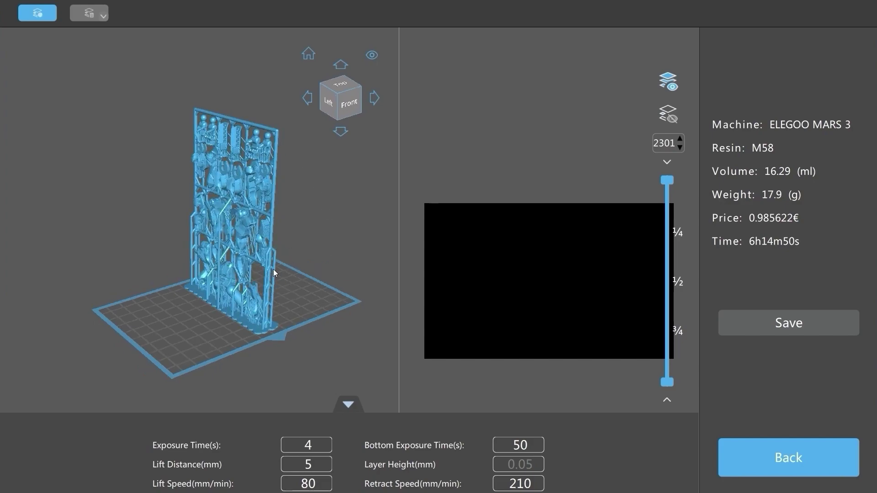
right_click_drag(302, 266, 357, 221)
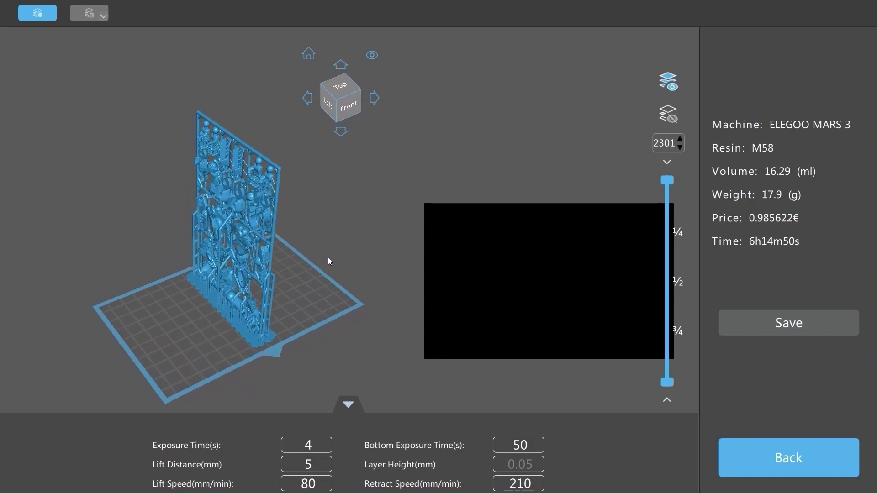